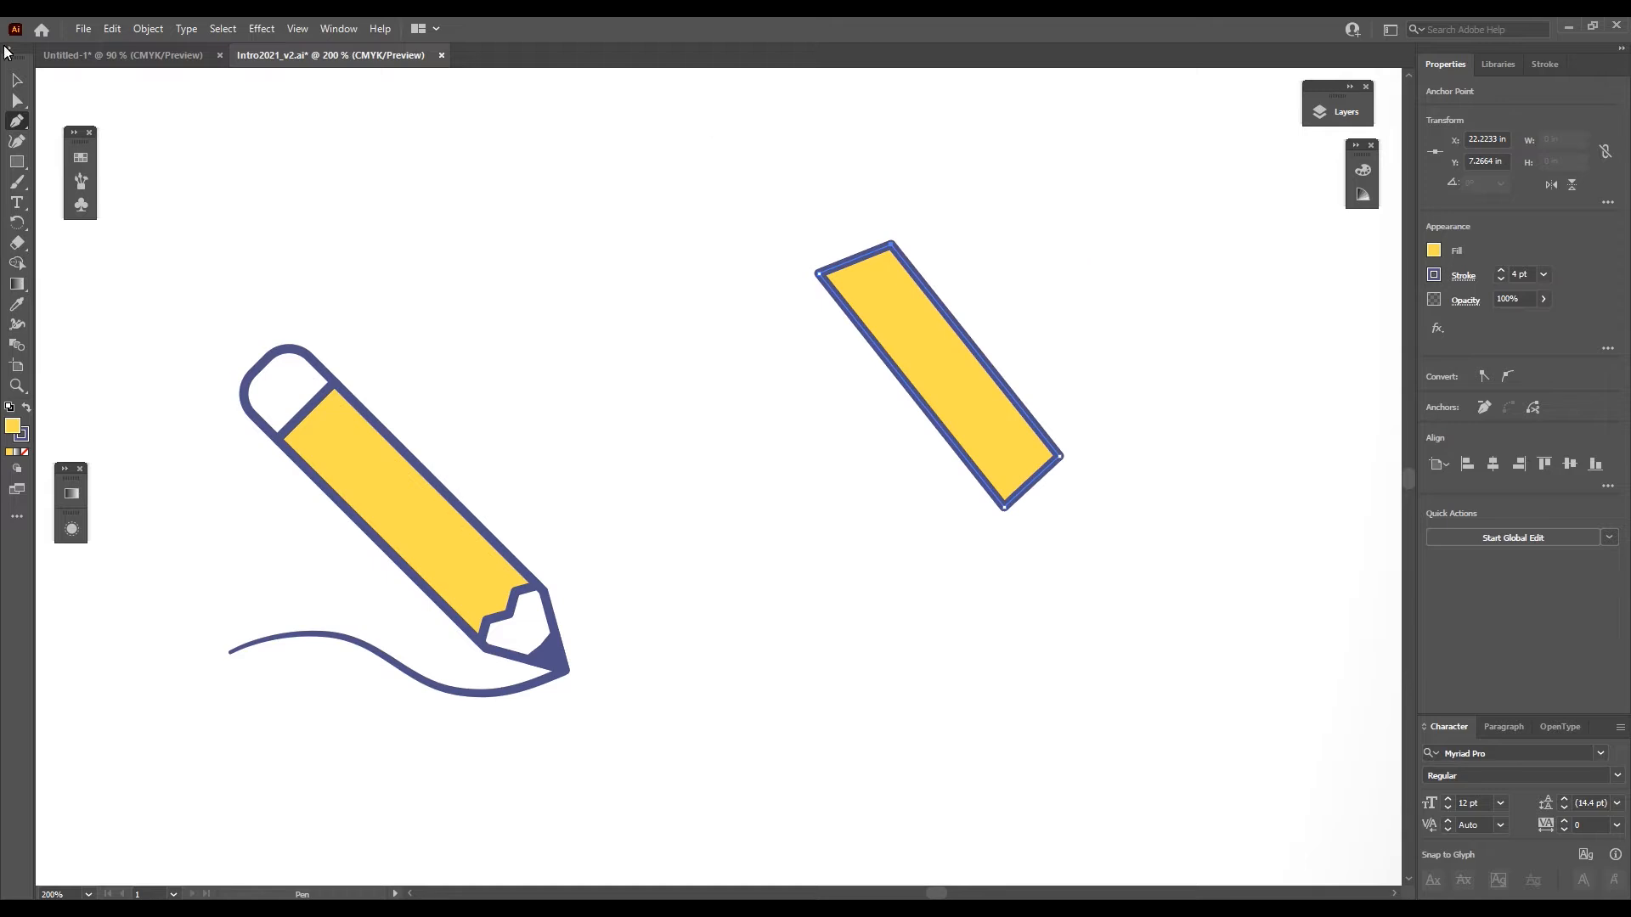
# - Draw a yellow rectangle about 1.95 by 0.42 in below the tilted four-sided yellow shape
pyautogui.click(12, 168)
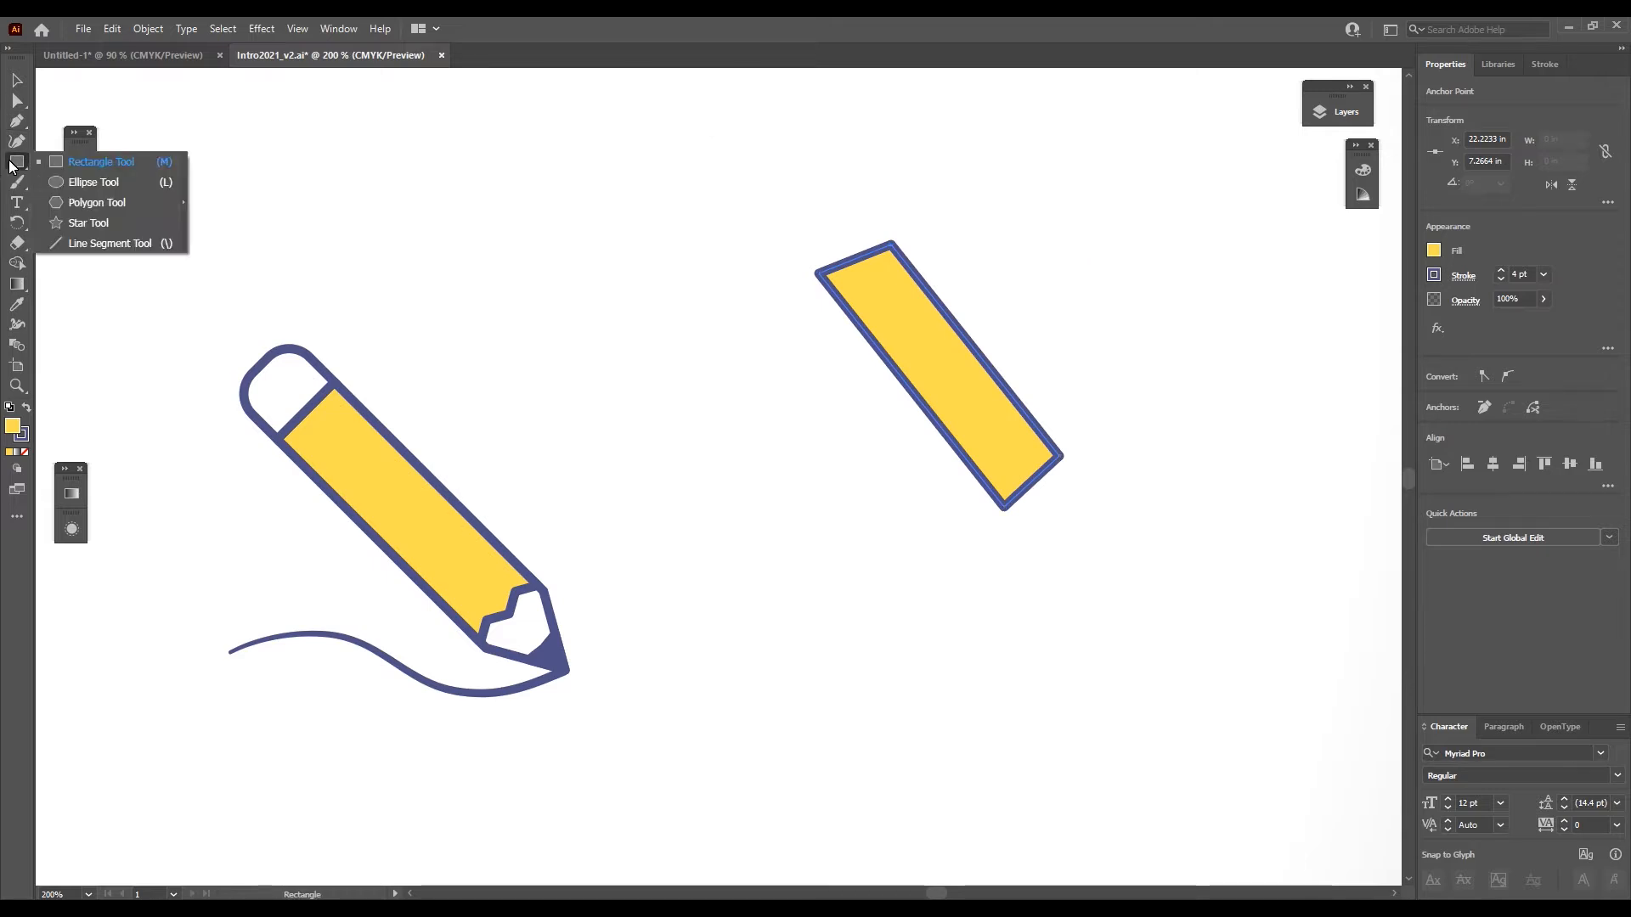
pyautogui.click(77, 163)
pyautogui.moveTo(676, 625); pyautogui.dragTo(985, 695)
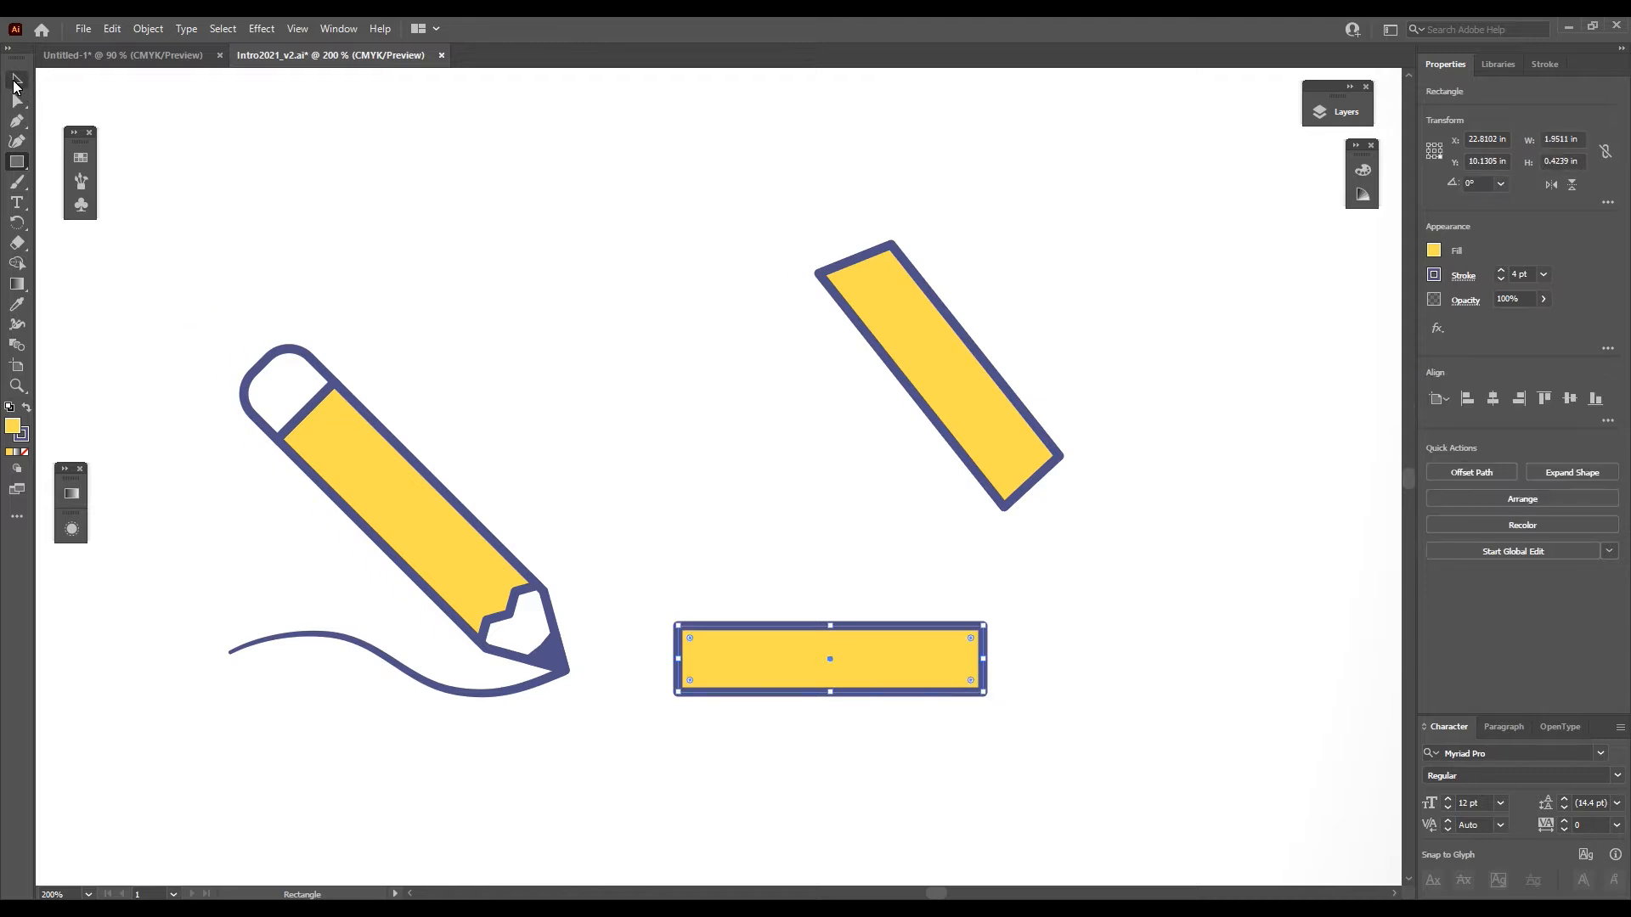
# - Rotate the new yellow rectangle to 135° and place it alongside the tilted four-sided yellow shape
pyautogui.click(16, 81)
pyautogui.moveTo(990, 706); pyautogui.dragTo(900, 761)
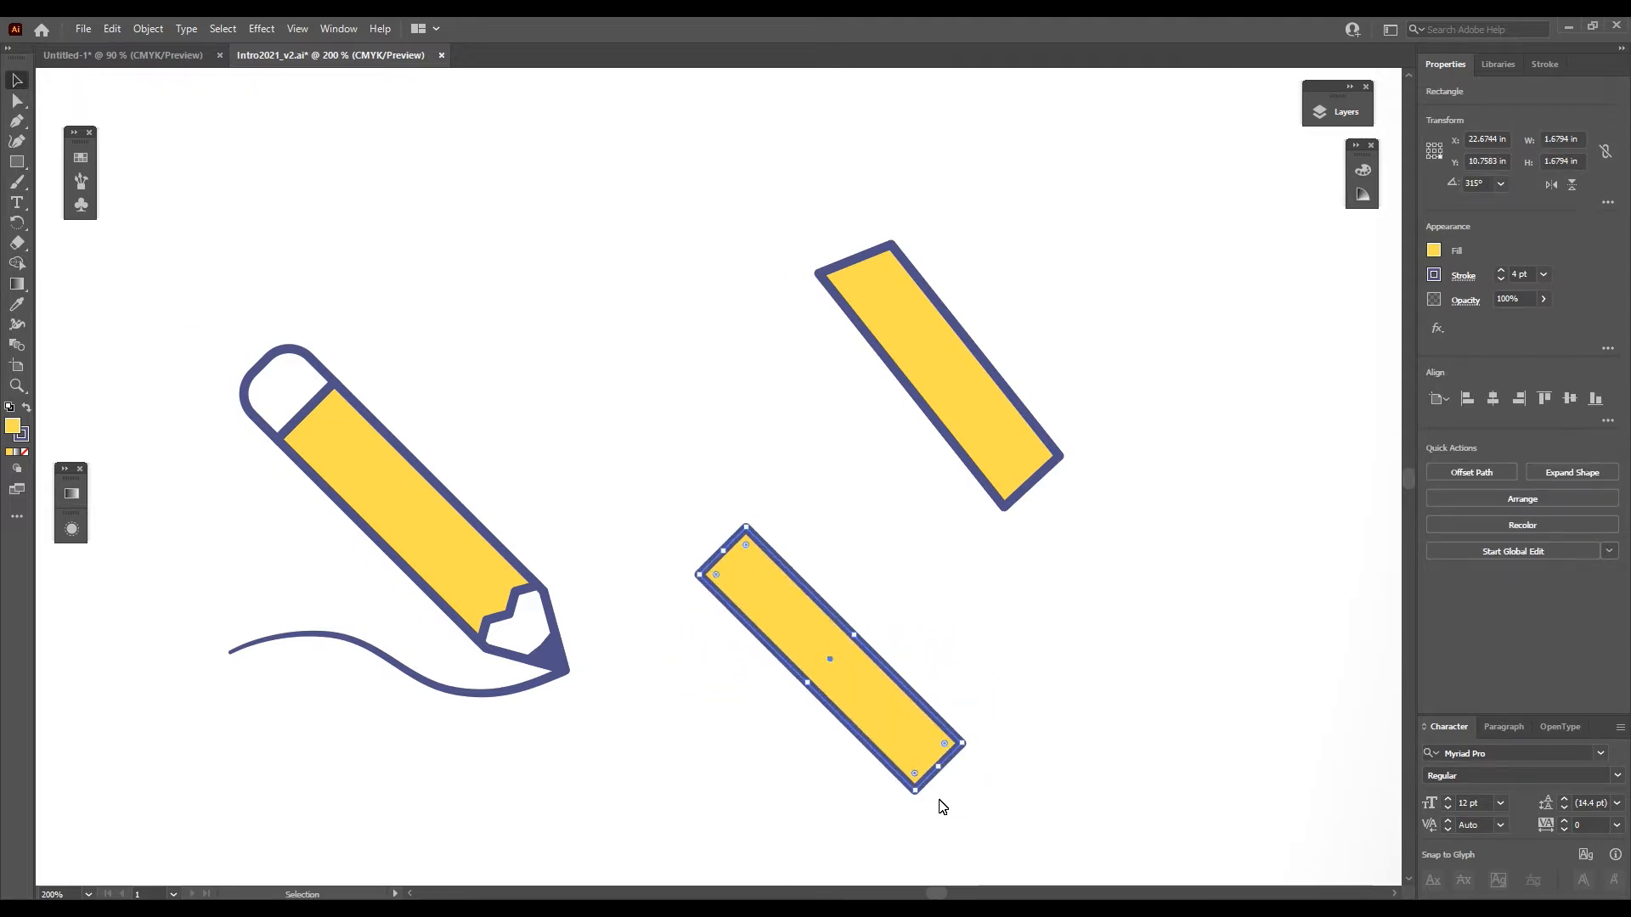
pyautogui.moveTo(919, 806); pyautogui.dragTo(801, 553)
pyautogui.moveTo(886, 739); pyautogui.dragTo(881, 492)
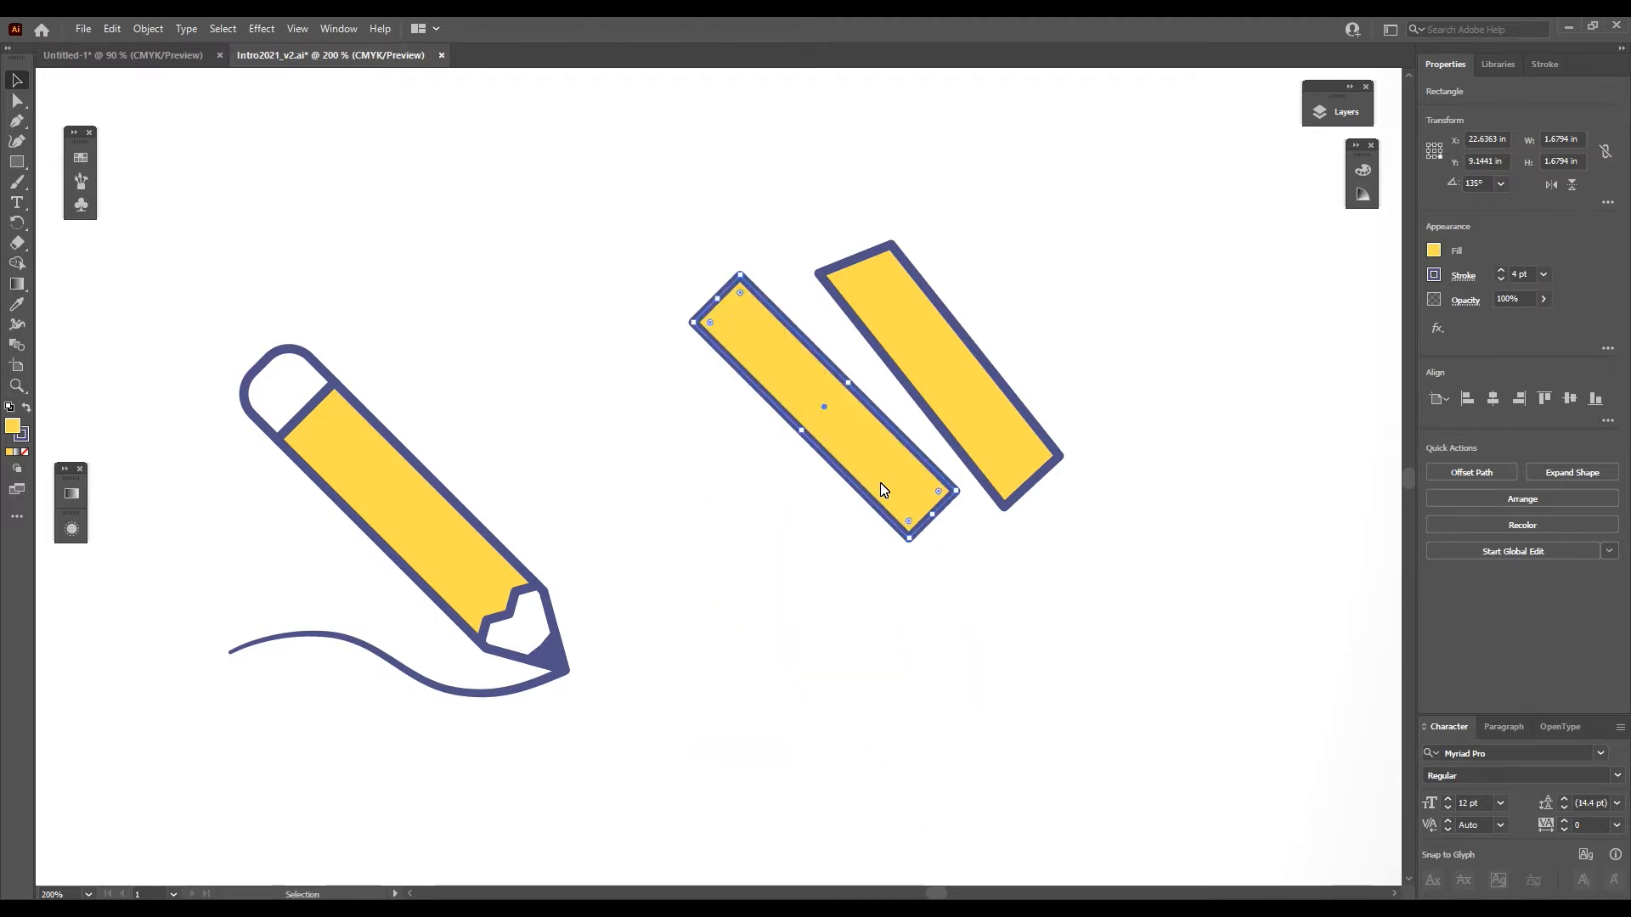
# - Examine the telescope illustration, inspecting the grouped shapes it is built from and its front barrel in isolation
pyautogui.hotkey('ctrl', '-')
pyautogui.hotkey('ctrl', '-')
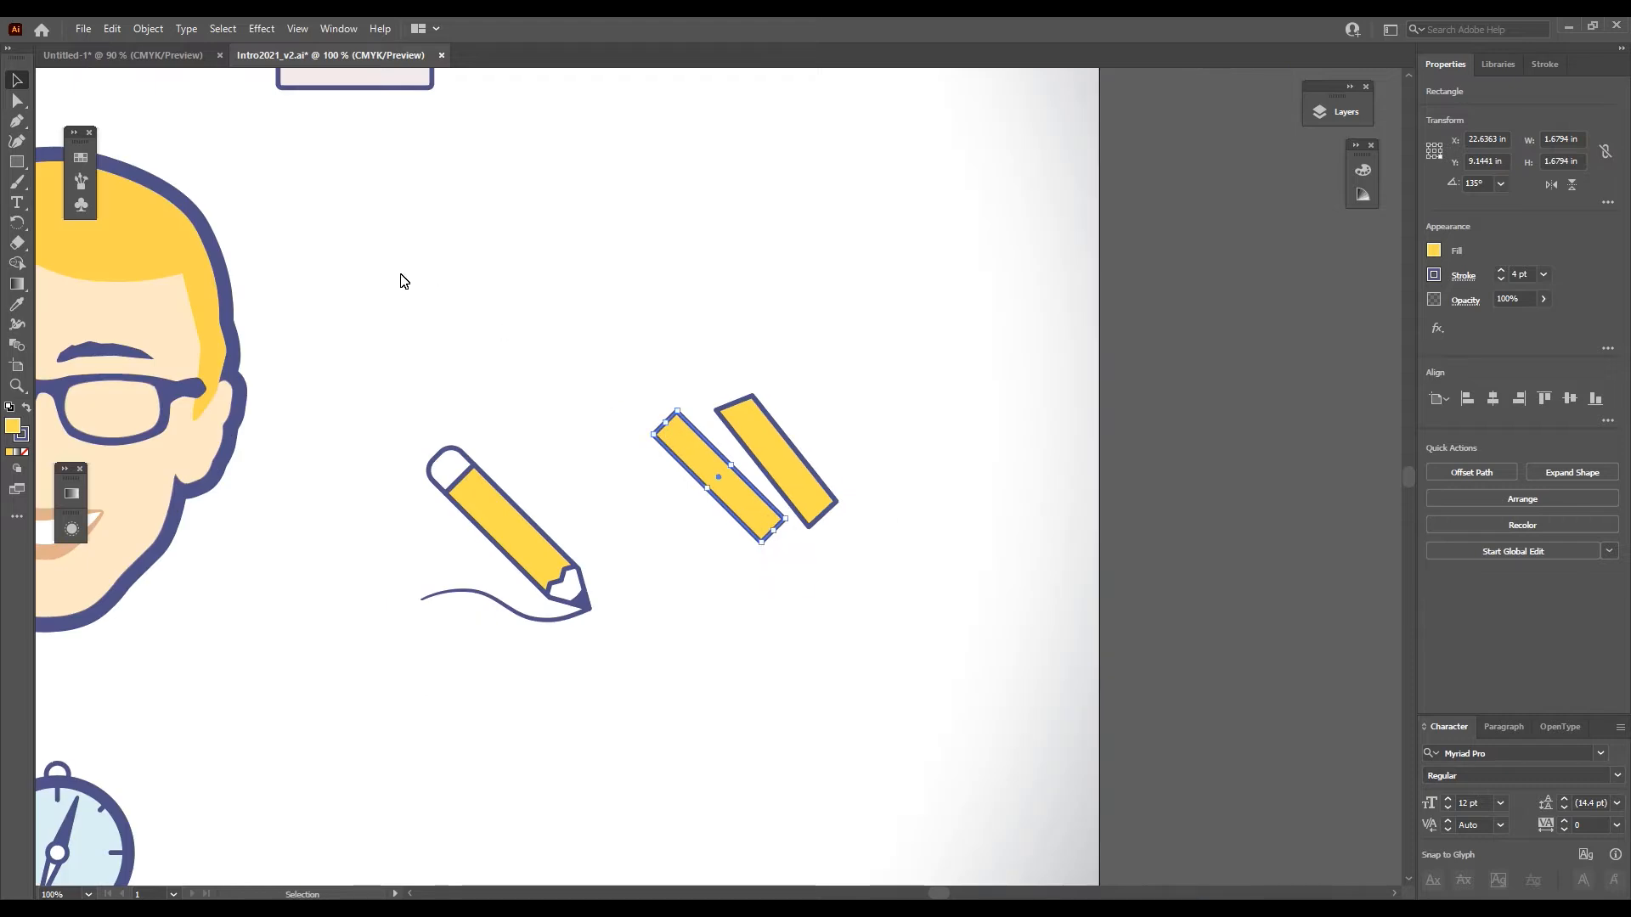
pyautogui.moveTo(257, 277); pyautogui.dragTo(1314, 659)
pyautogui.press('z')
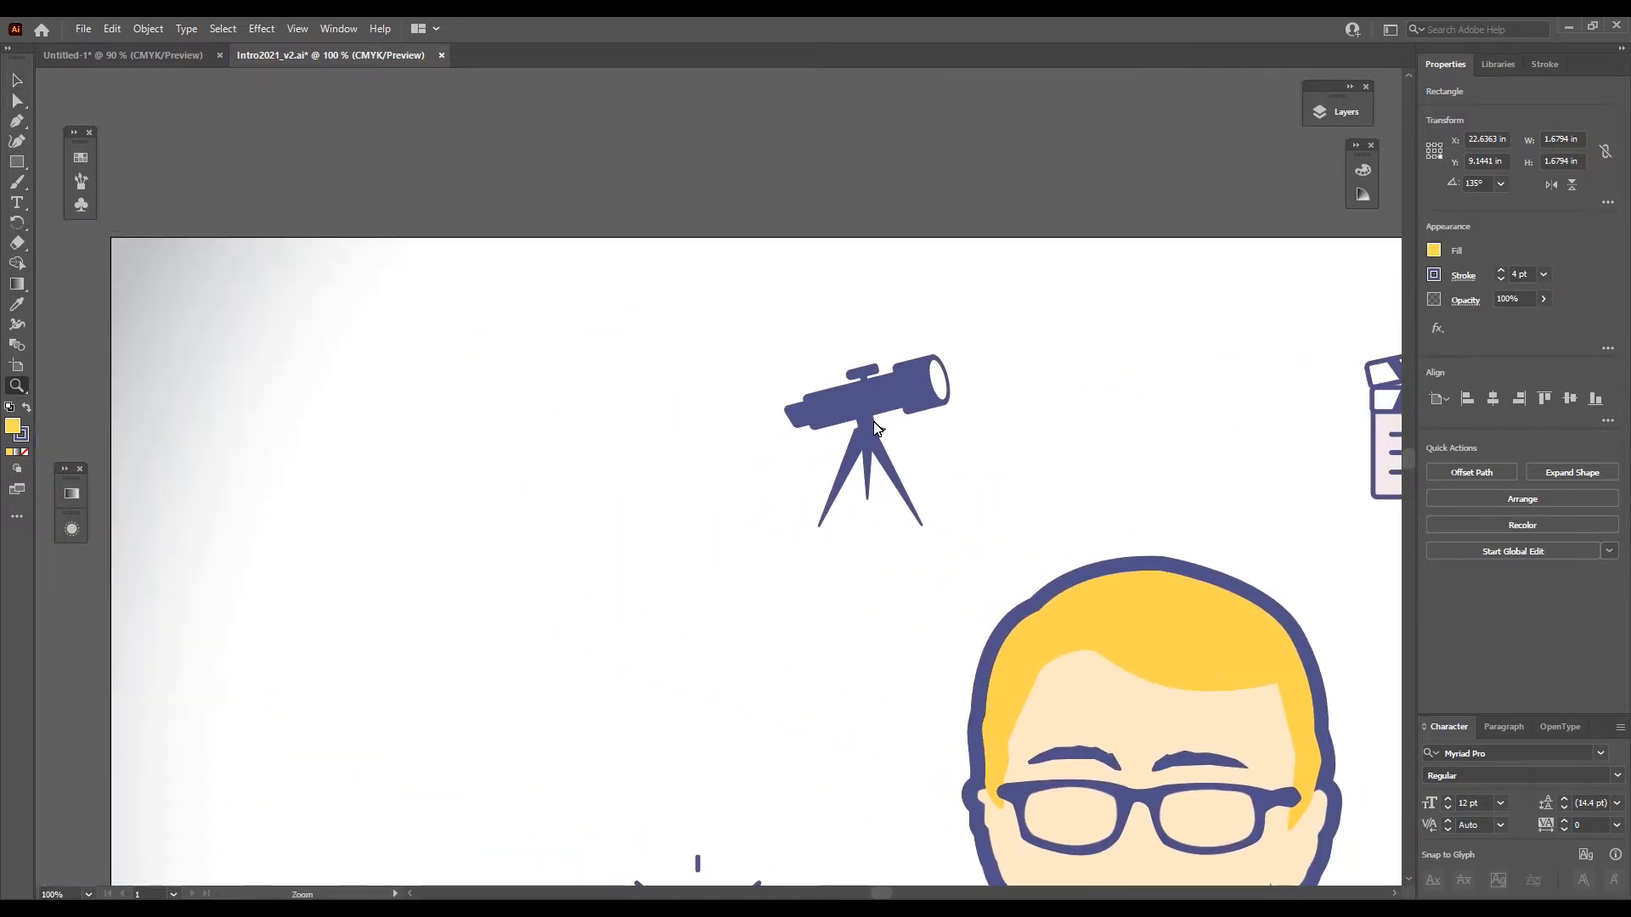
pyautogui.moveTo(862, 422); pyautogui.dragTo(1090, 334)
pyautogui.press('v')
pyautogui.click(883, 372)
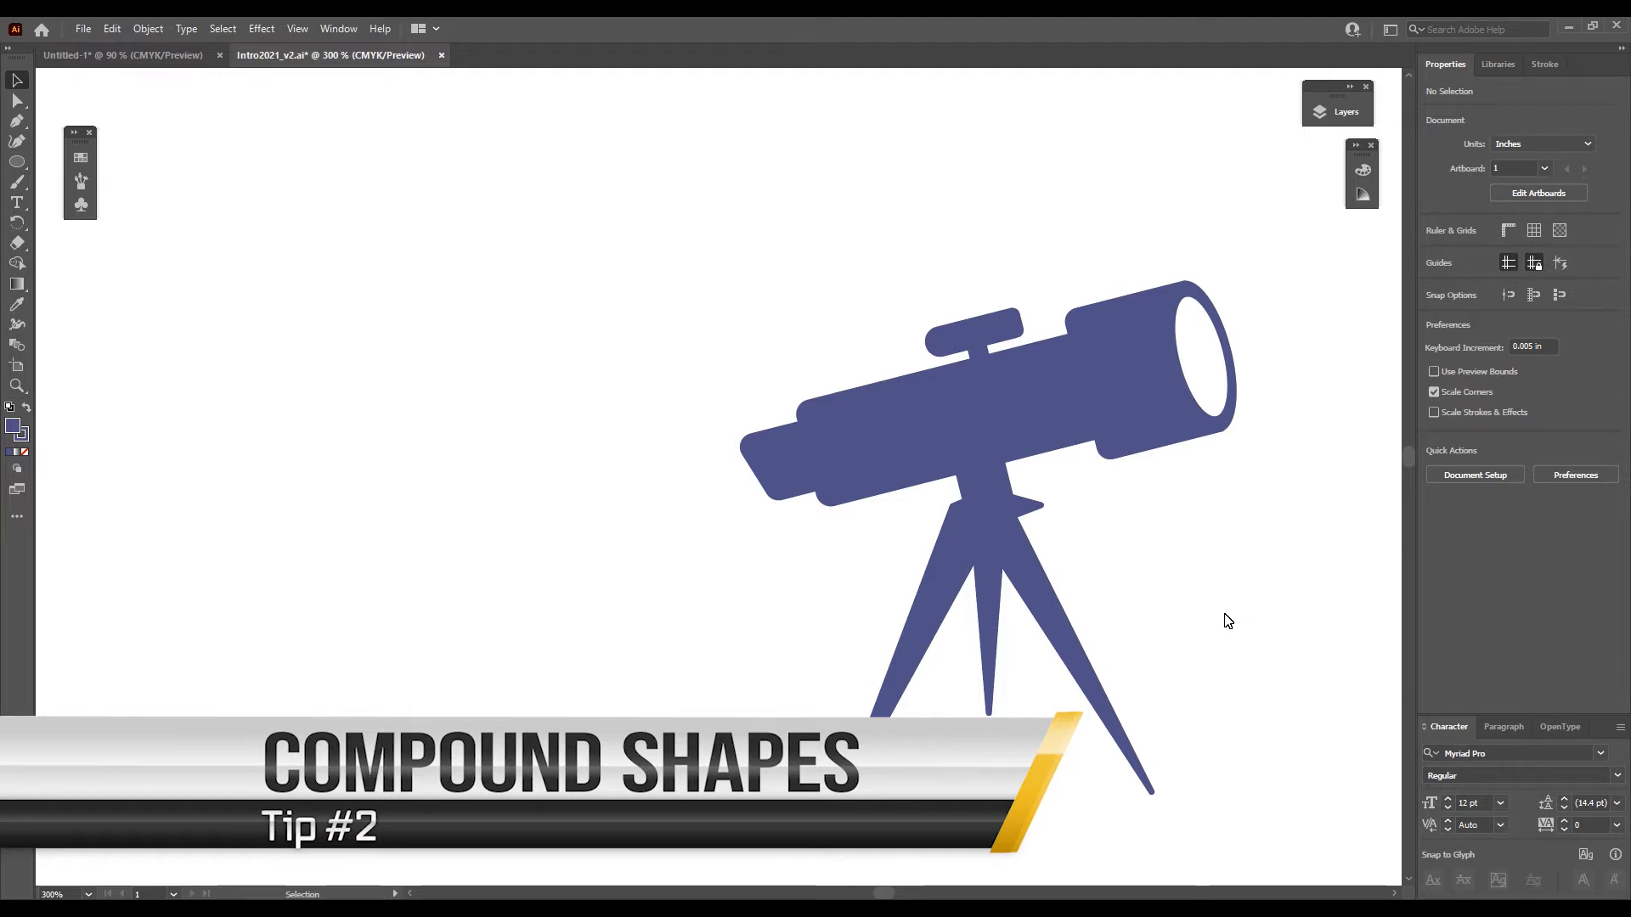
pyautogui.click(963, 414)
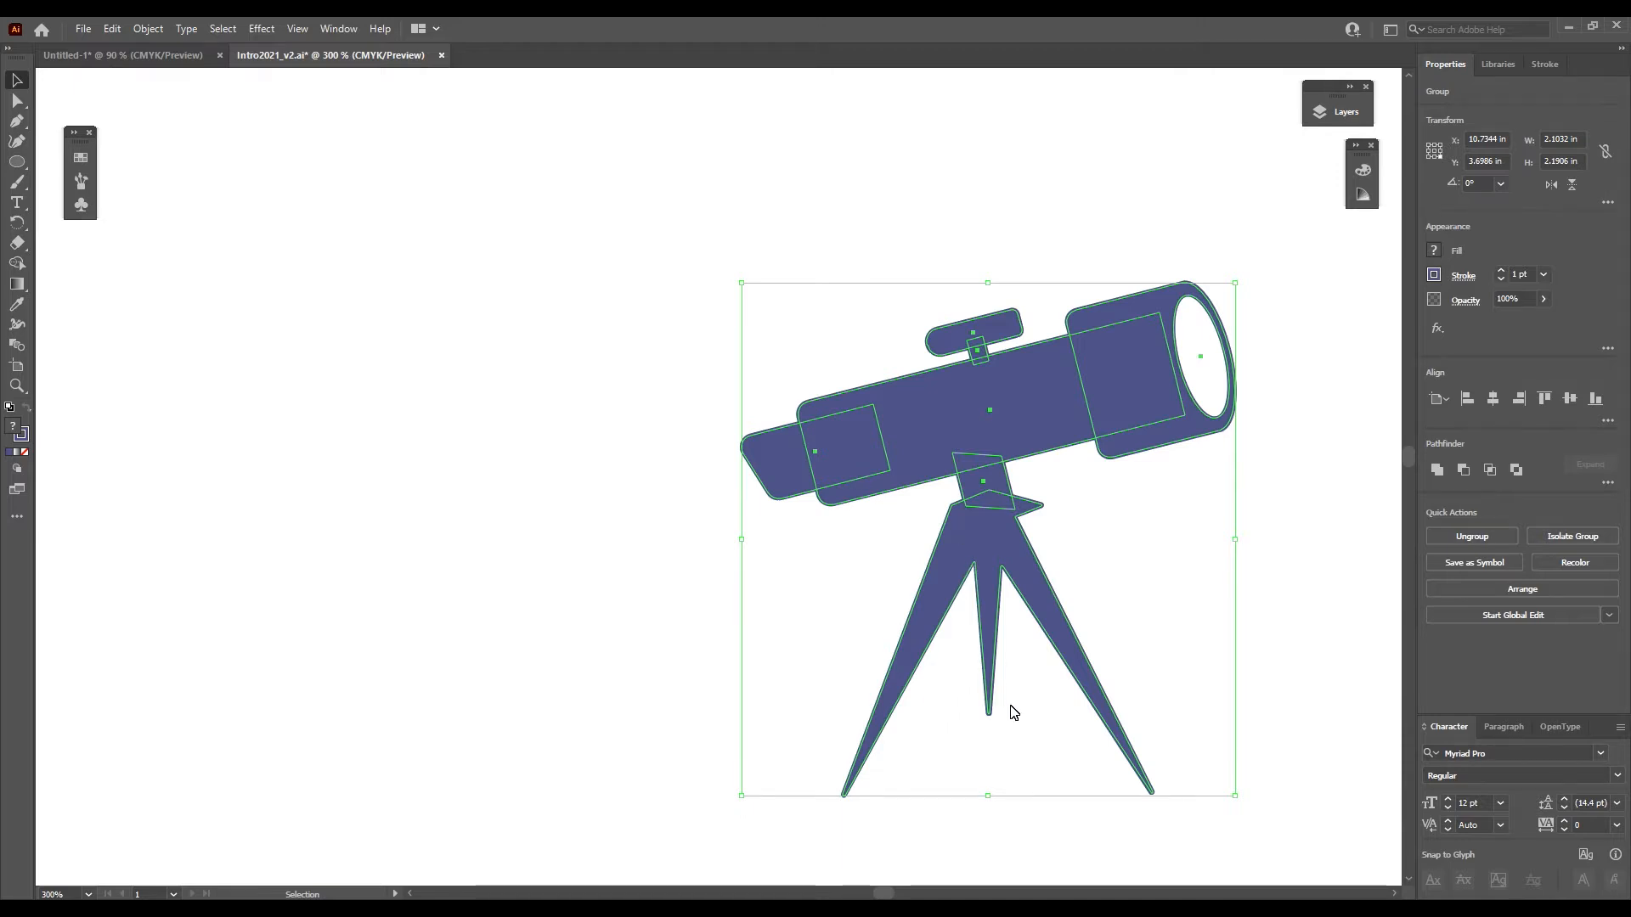
pyautogui.doubleClick(1155, 308)
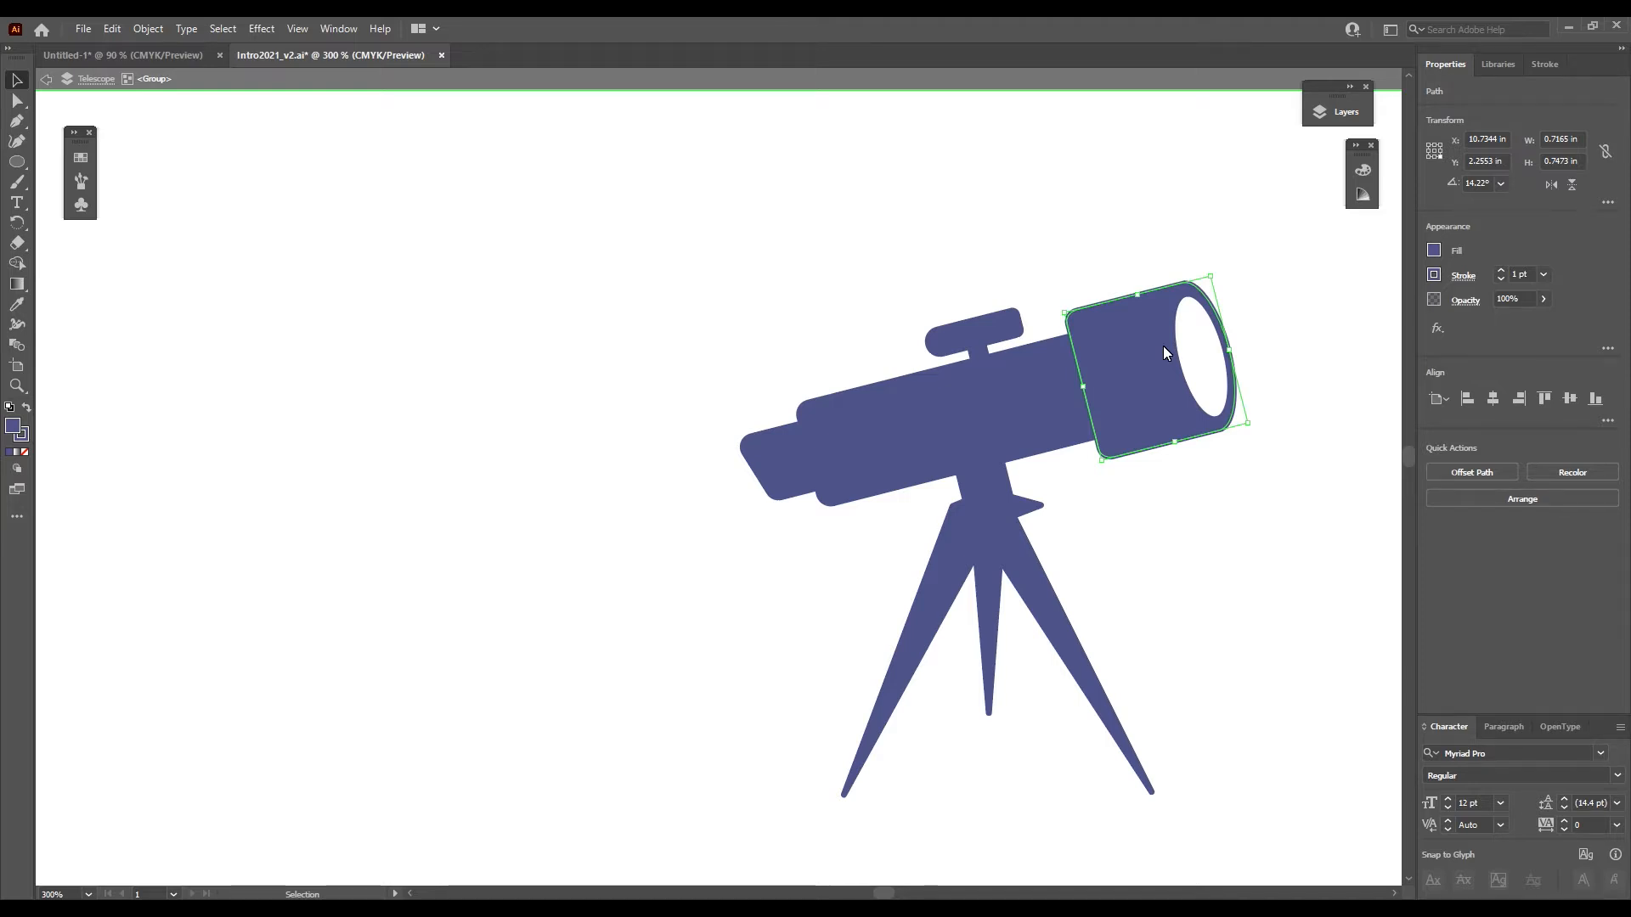
pyautogui.press('Escape')
# - Draw a blue rectangle about 0.64 in wide in the empty area left of the telescope
pyautogui.rightClick(17, 161)
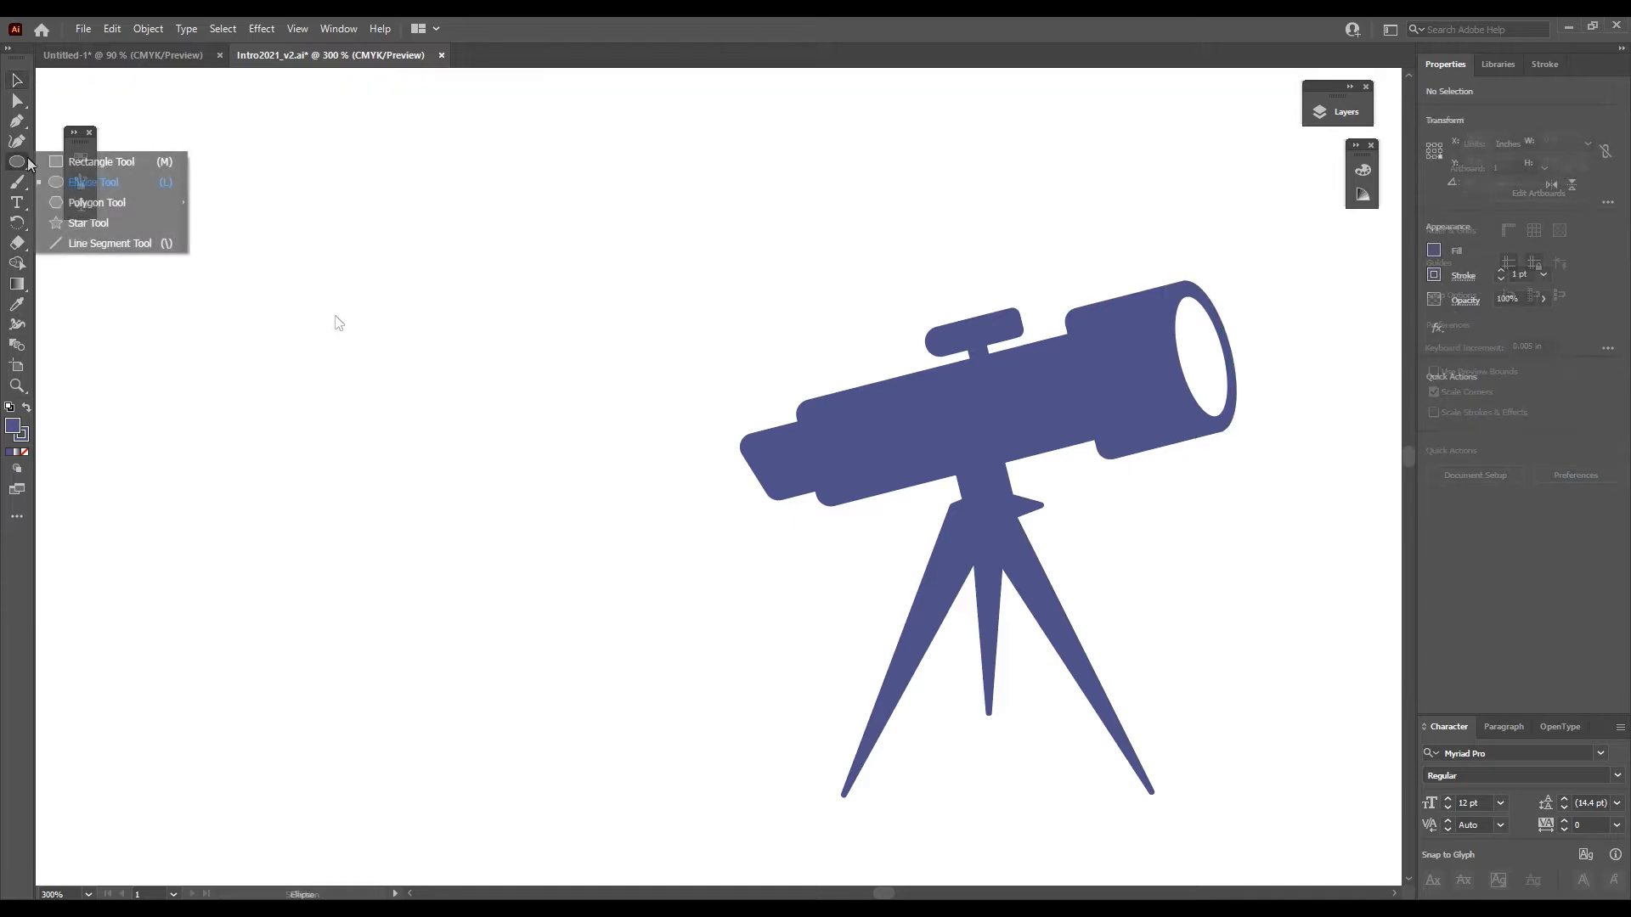
pyautogui.click(84, 165)
pyautogui.moveTo(225, 289); pyautogui.dragTo(378, 406)
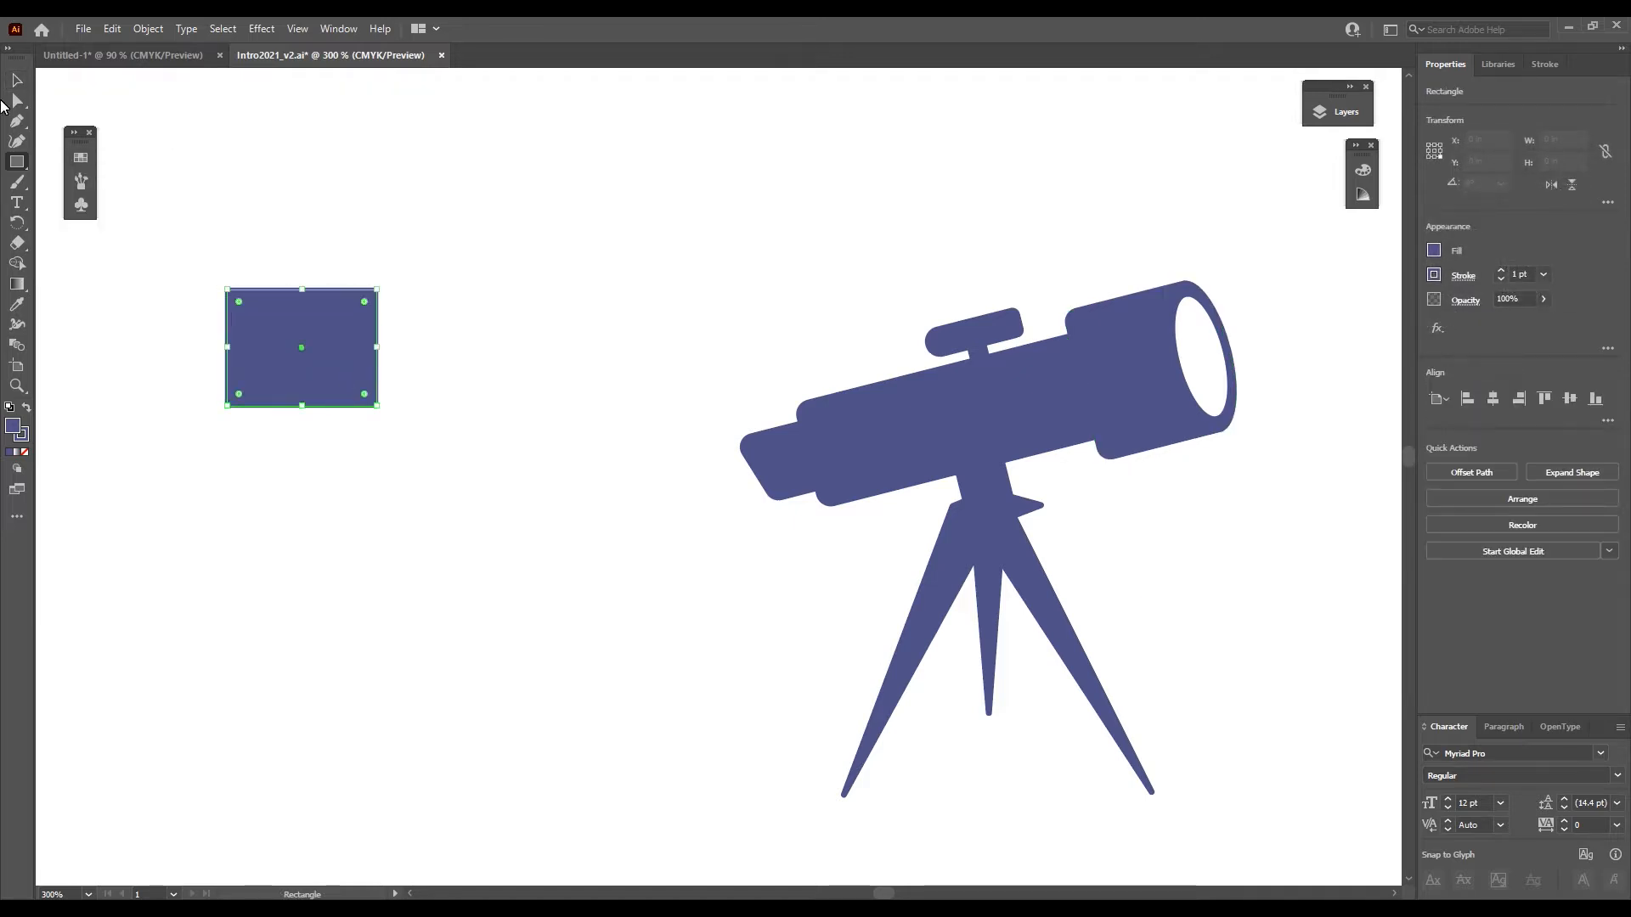
# - Draw a blue ellipse about 0.45 by 0.53 in between the rectangle and the telescope
pyautogui.rightClick(17, 161)
pyautogui.click(85, 206)
pyautogui.moveTo(421, 287); pyautogui.dragTo(526, 412)
pyautogui.click(15, 79)
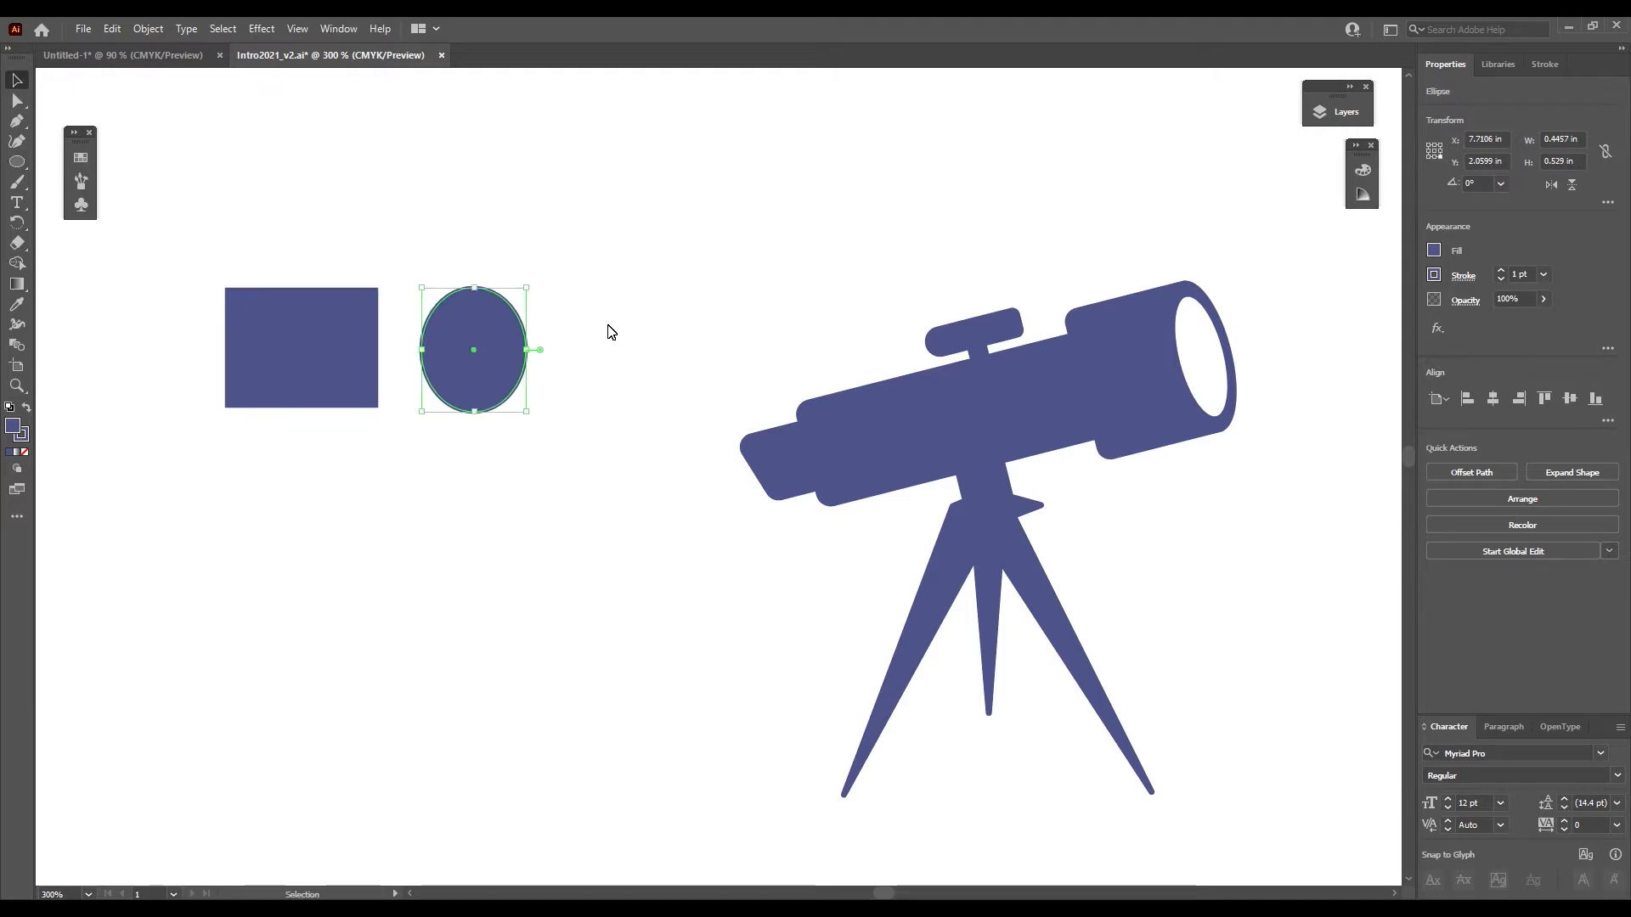
# - Resize the rectangle and ellipse together to an overall height of 0.5 in
pyautogui.moveTo(583, 250); pyautogui.dragTo(311, 341)
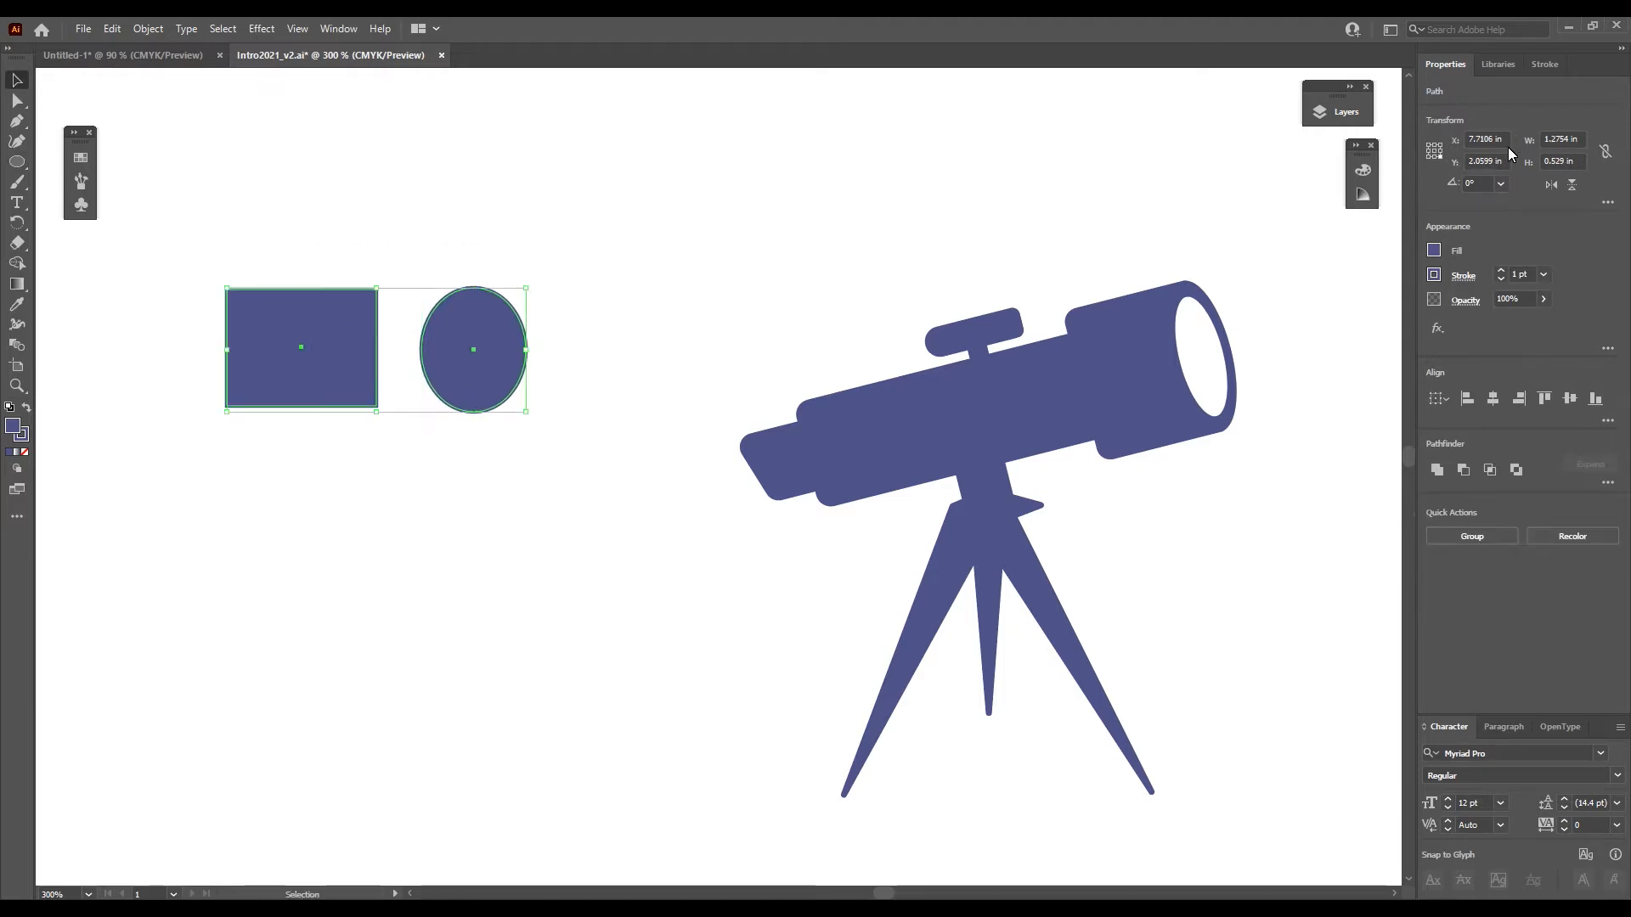
pyautogui.click(1579, 161)
pyautogui.write('0.5')
pyautogui.press('Return')
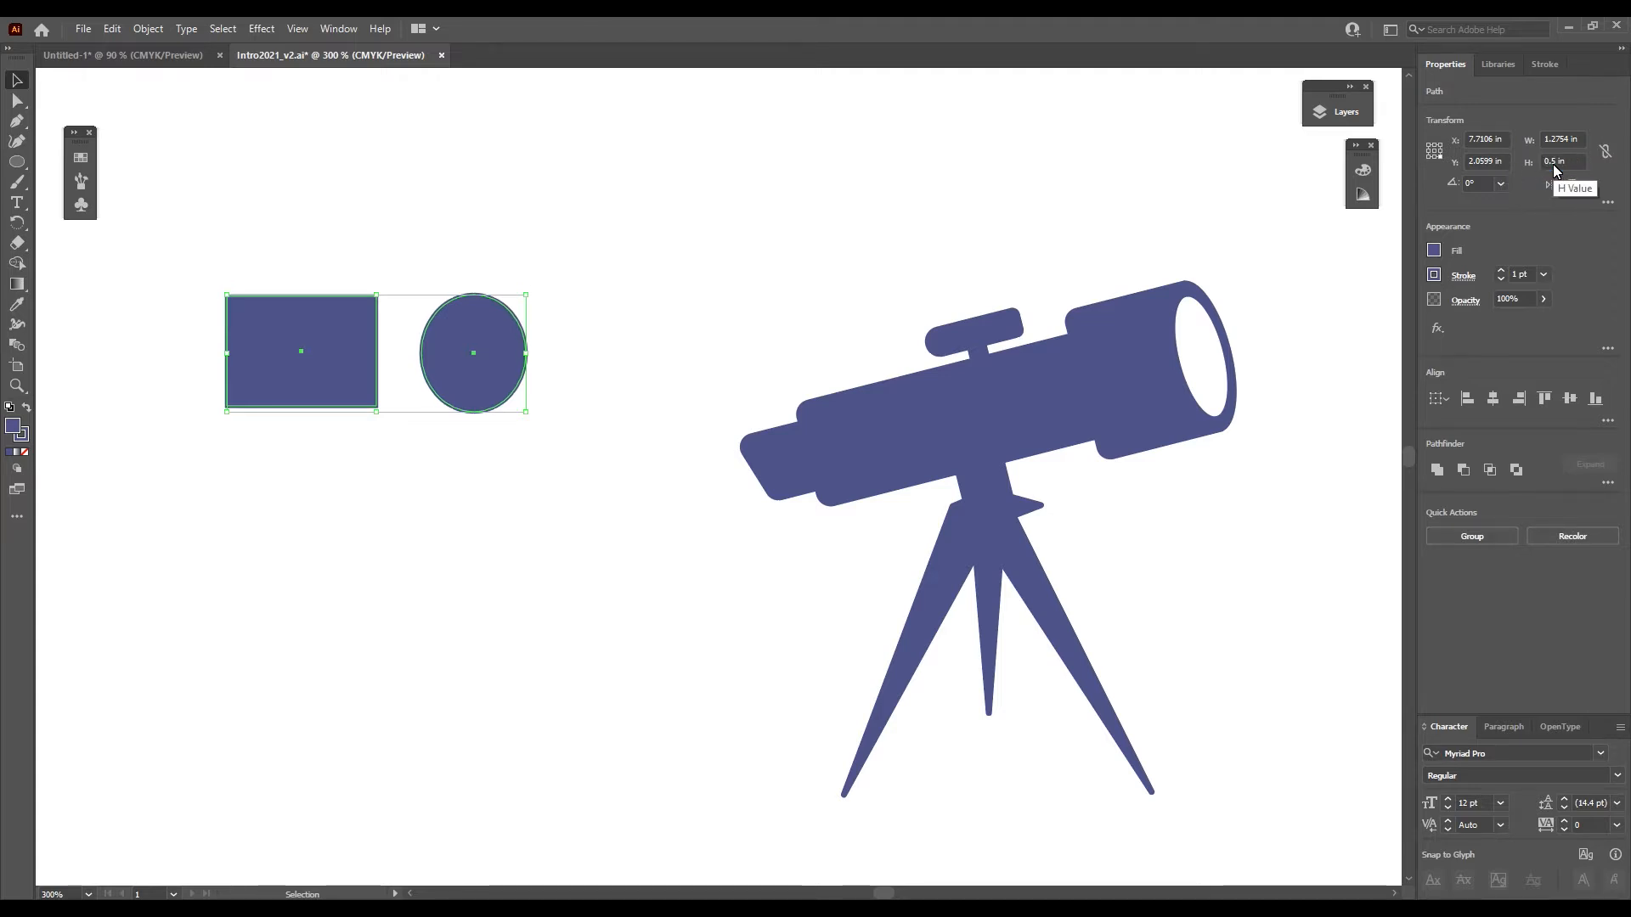
# - Set the height of the rectangle alone to 0.5 in
pyautogui.click(983, 218)
pyautogui.click(326, 324)
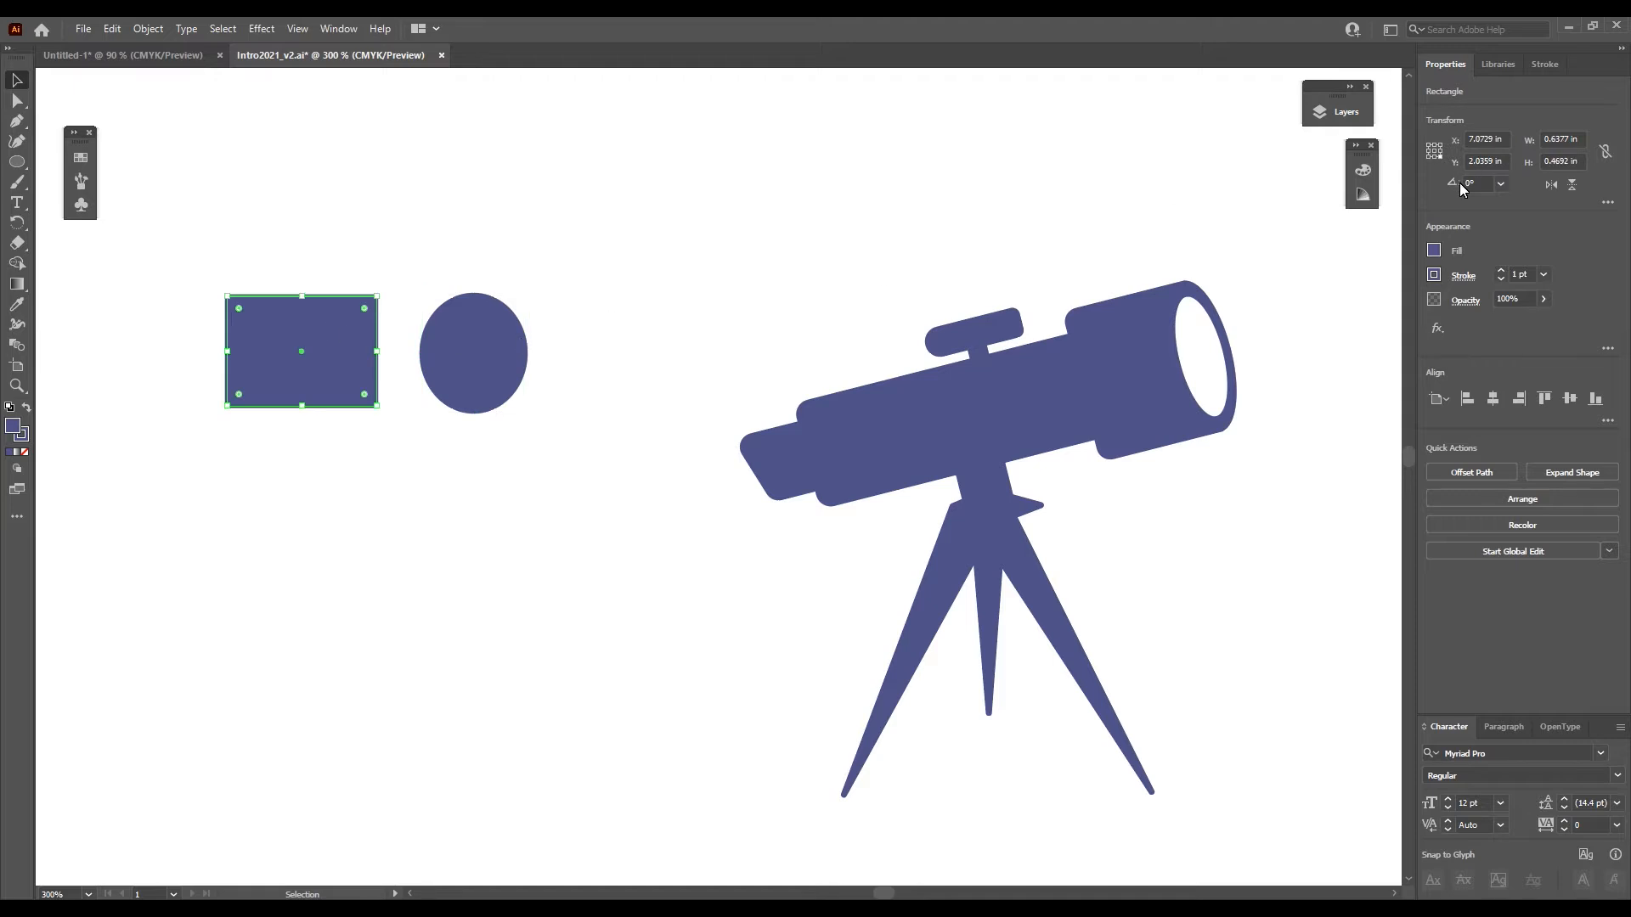
pyautogui.click(1576, 161)
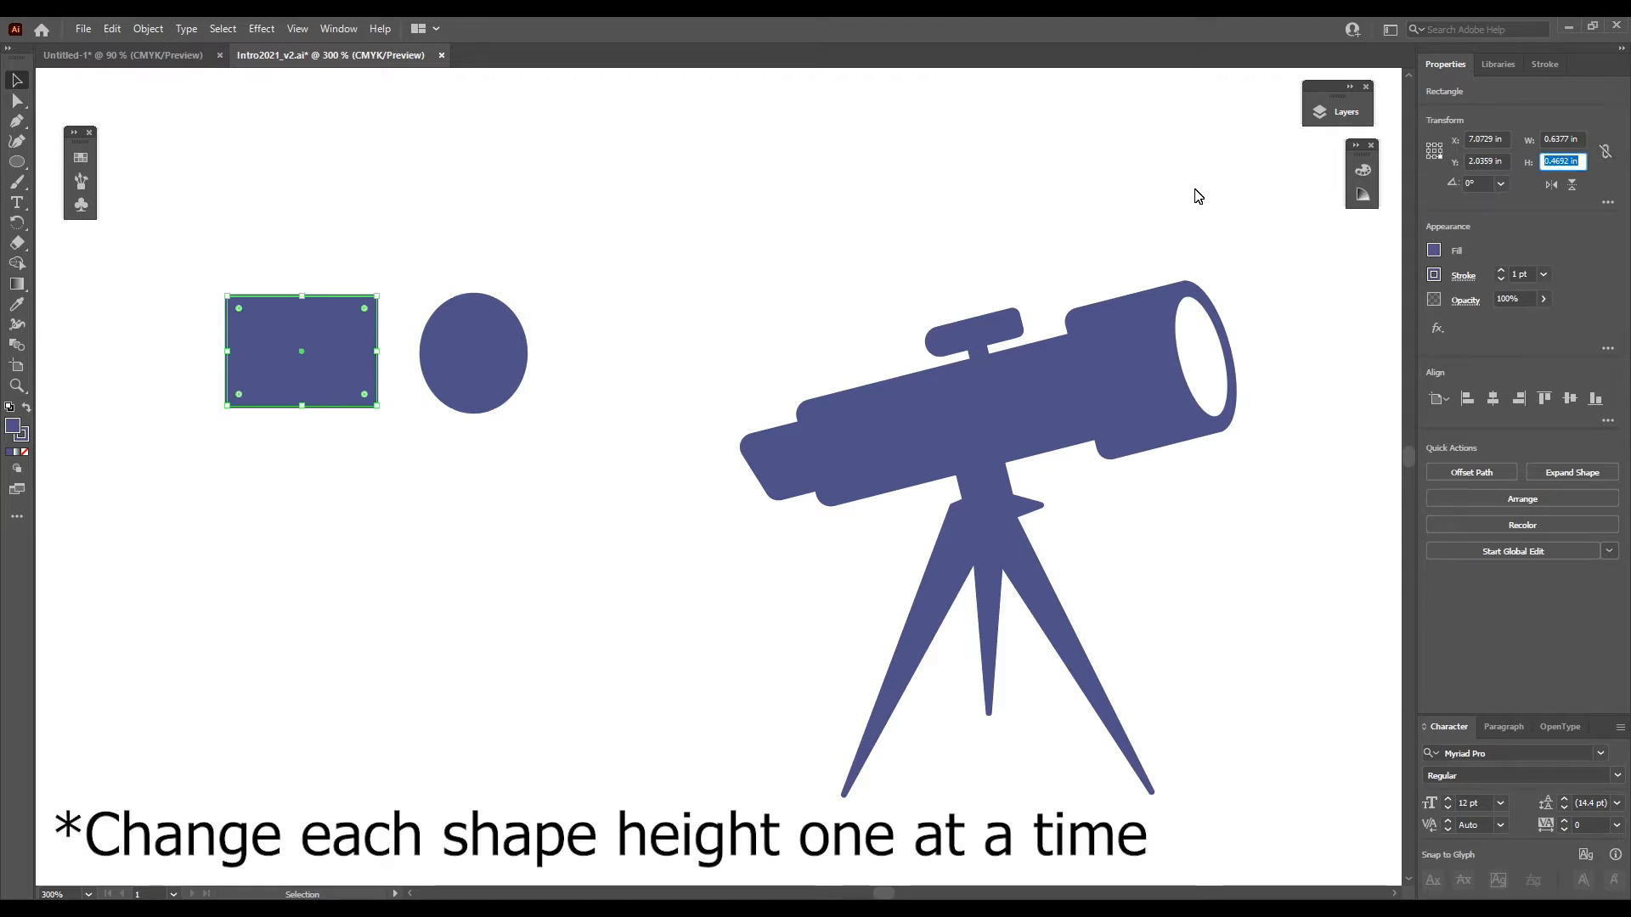
pyautogui.write('0.5')
pyautogui.press('Return')
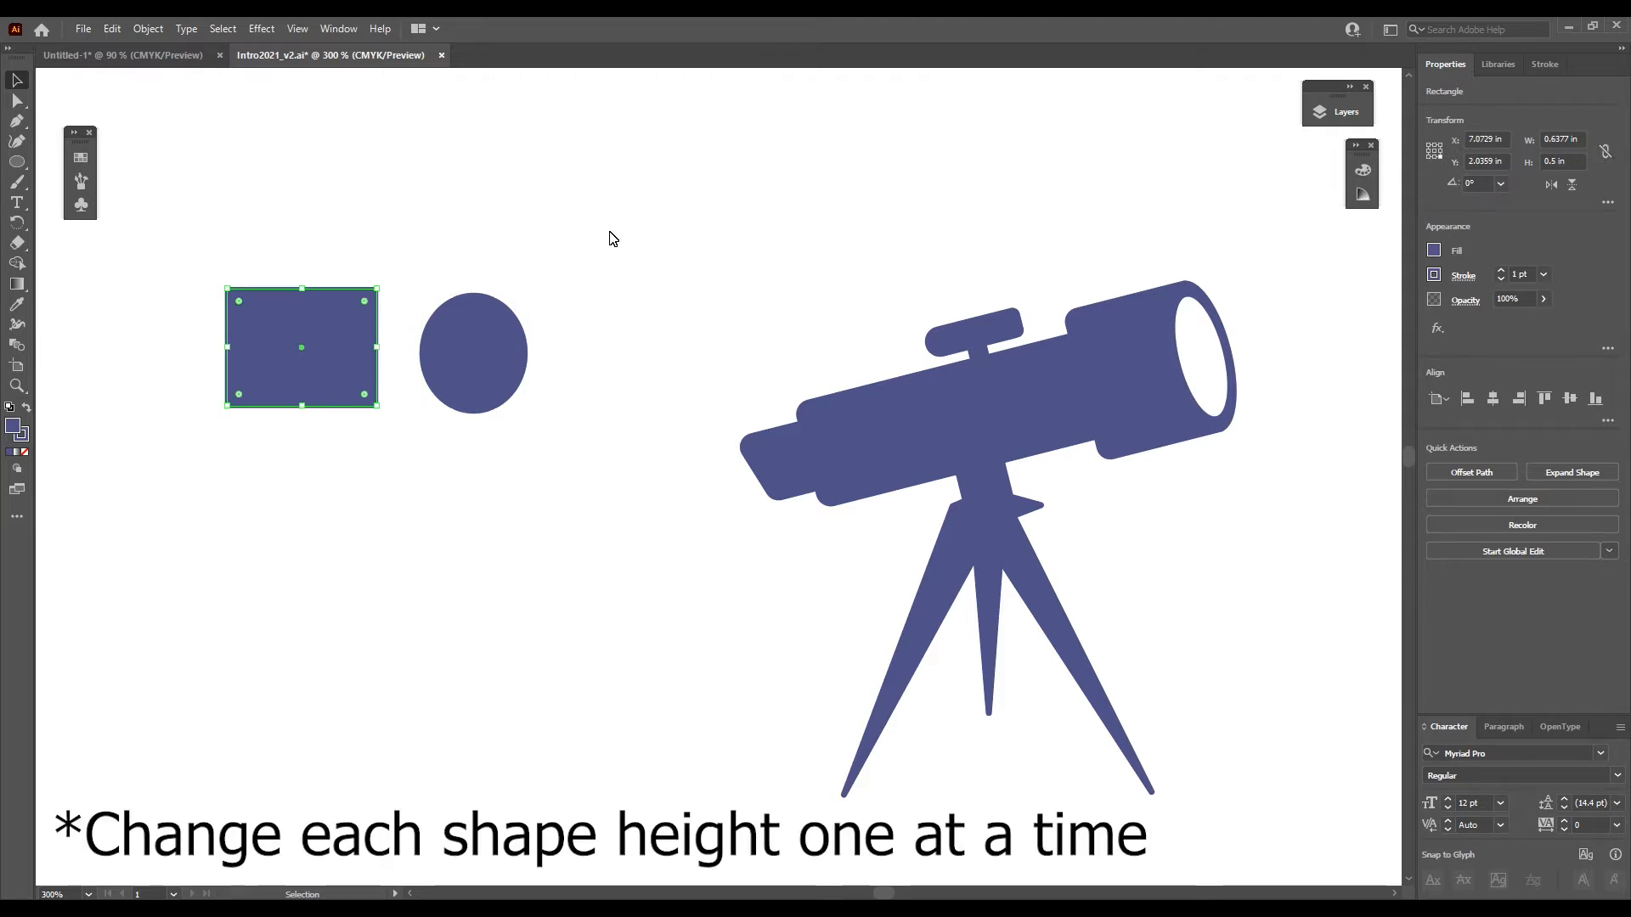
# - Move the ellipse onto the rectangle's right edge and align the vertical centers of both shapes
pyautogui.moveTo(496, 344); pyautogui.dragTo(398, 335)
pyautogui.moveTo(516, 258); pyautogui.dragTo(332, 387)
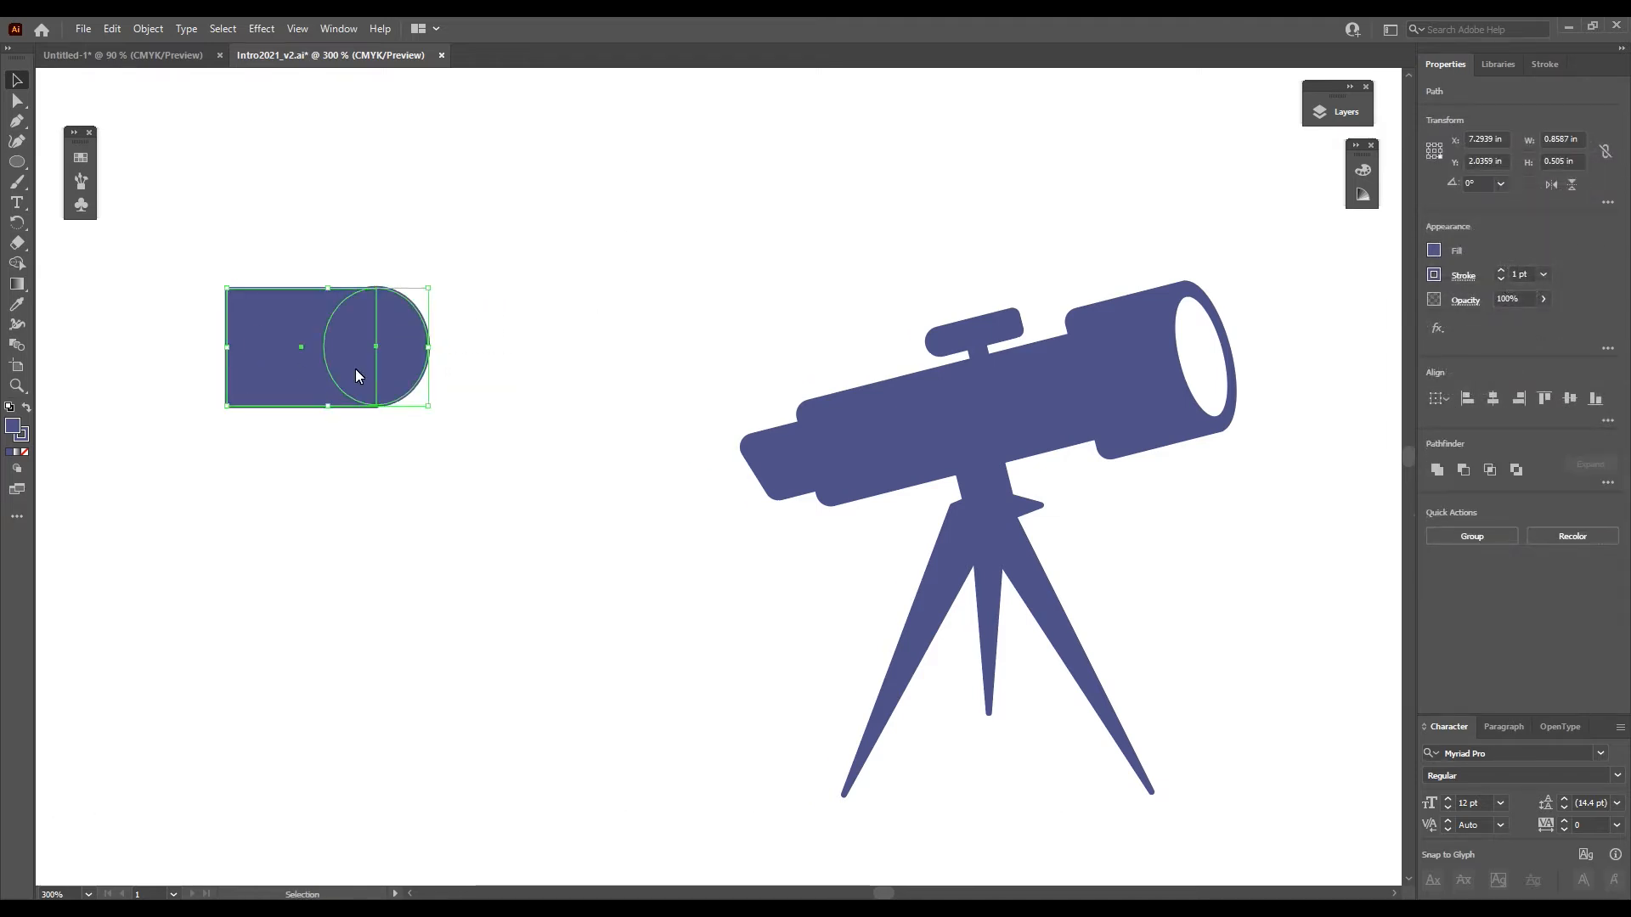
pyautogui.click(1573, 400)
pyautogui.click(589, 364)
# - Unite the overlapping rectangle and ellipse into one shape and move it above the telescope
pyautogui.moveTo(528, 253); pyautogui.dragTo(173, 425)
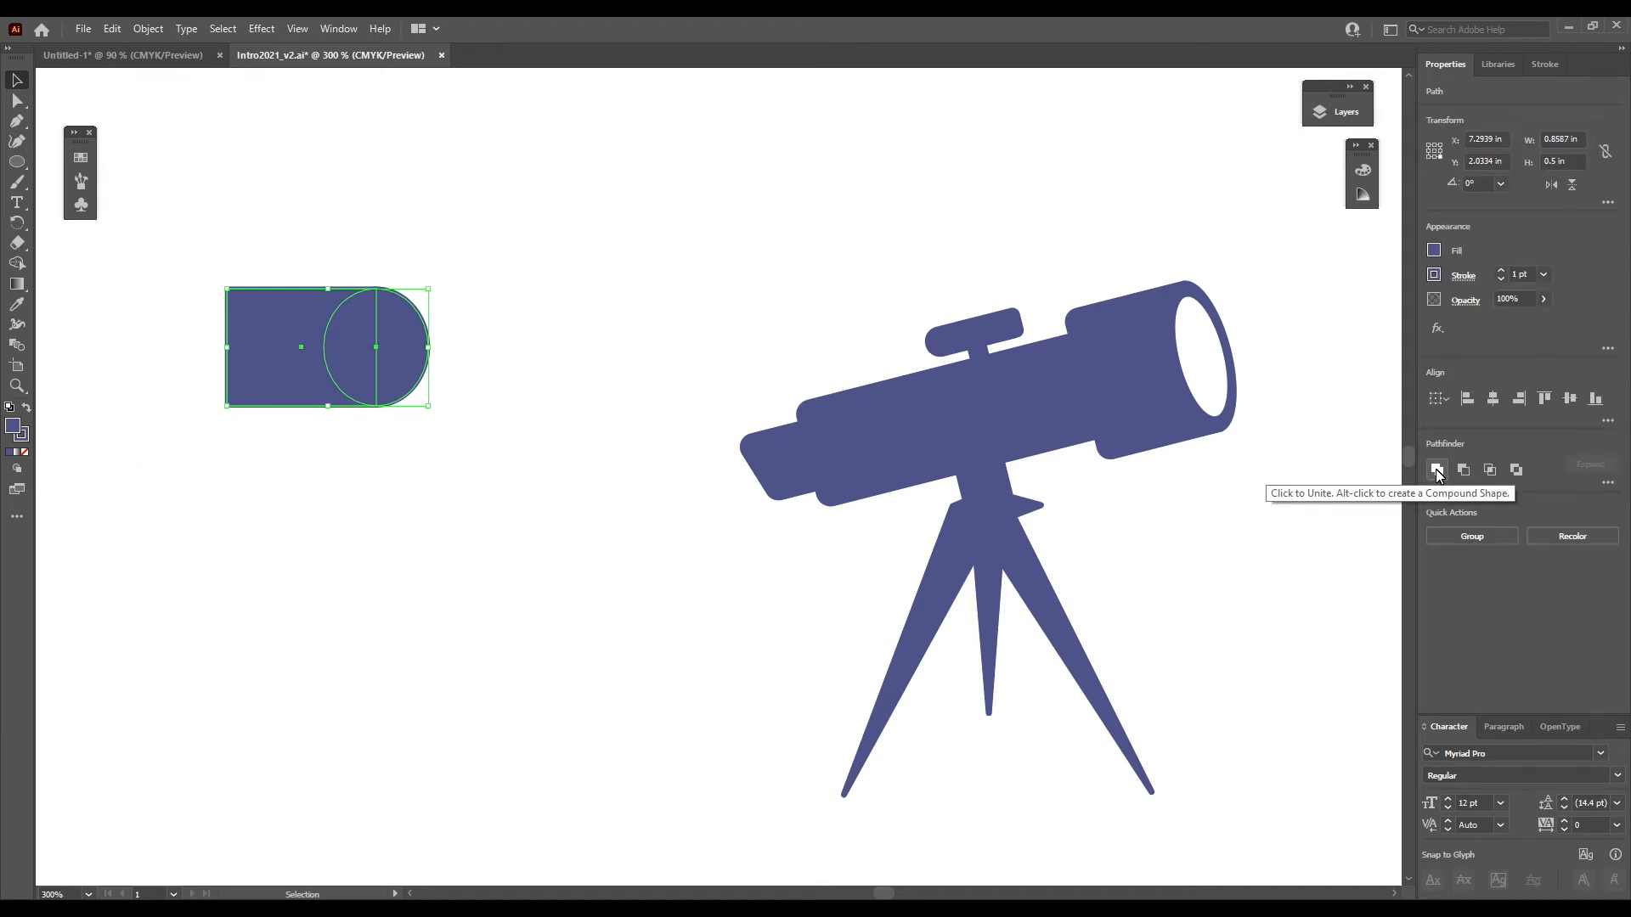
pyautogui.click(1436, 469)
pyautogui.click(510, 374)
pyautogui.moveTo(309, 366); pyautogui.dragTo(990, 233)
pyautogui.click(1151, 192)
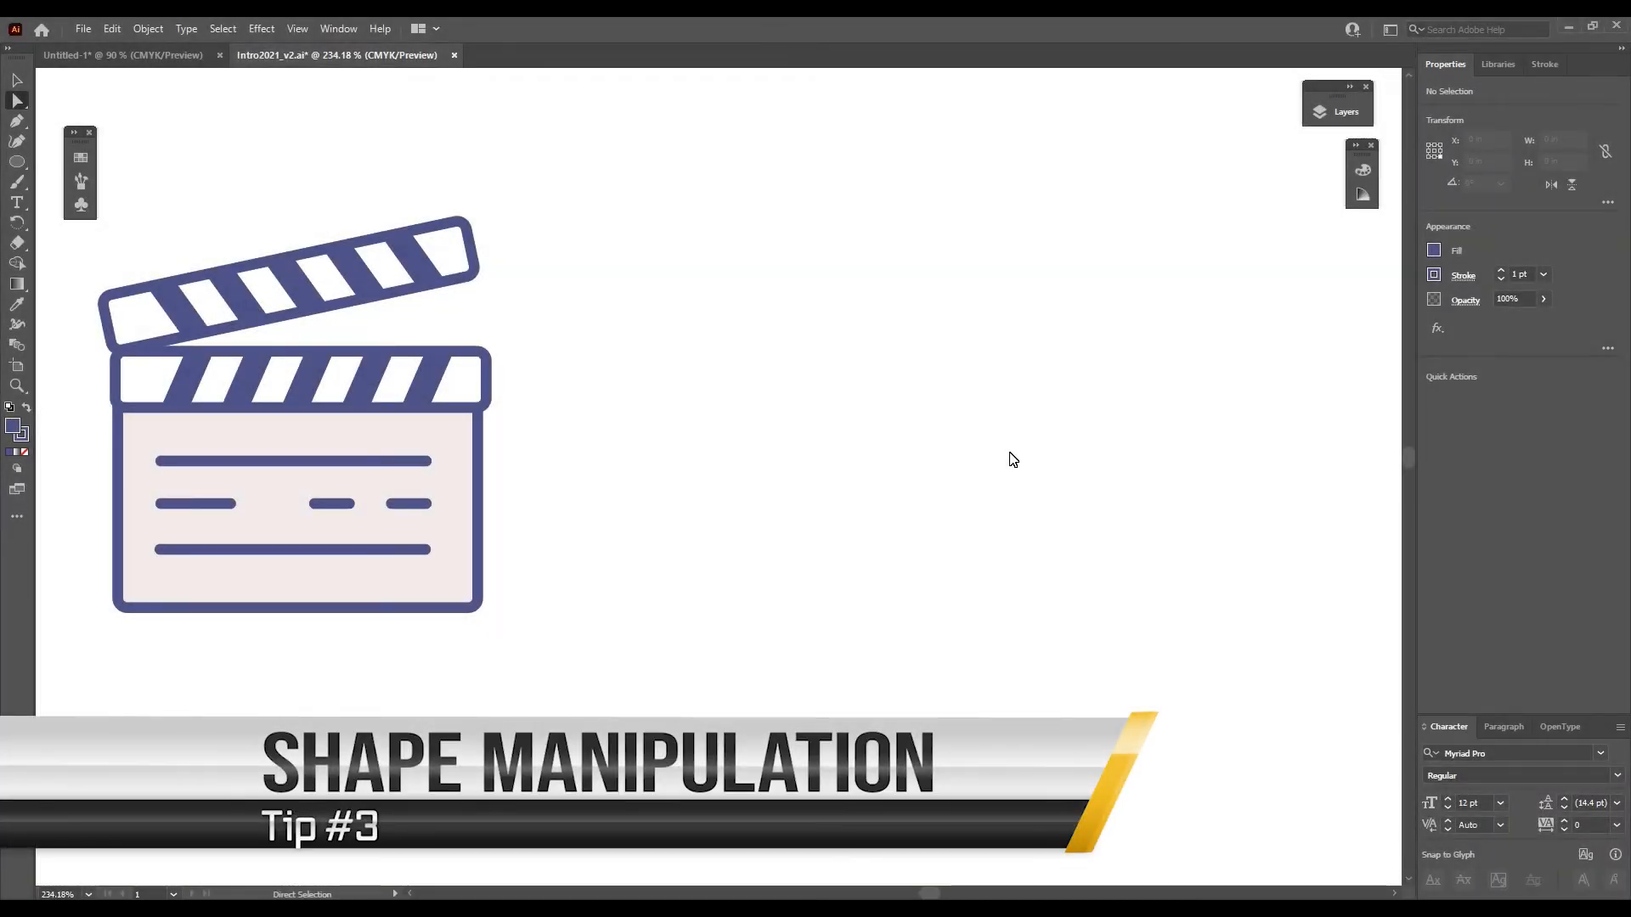
# - Draw a blue upright rectangle about 0.42 by 0.66 in to the right of the clapperboard
pyautogui.click(17, 162)
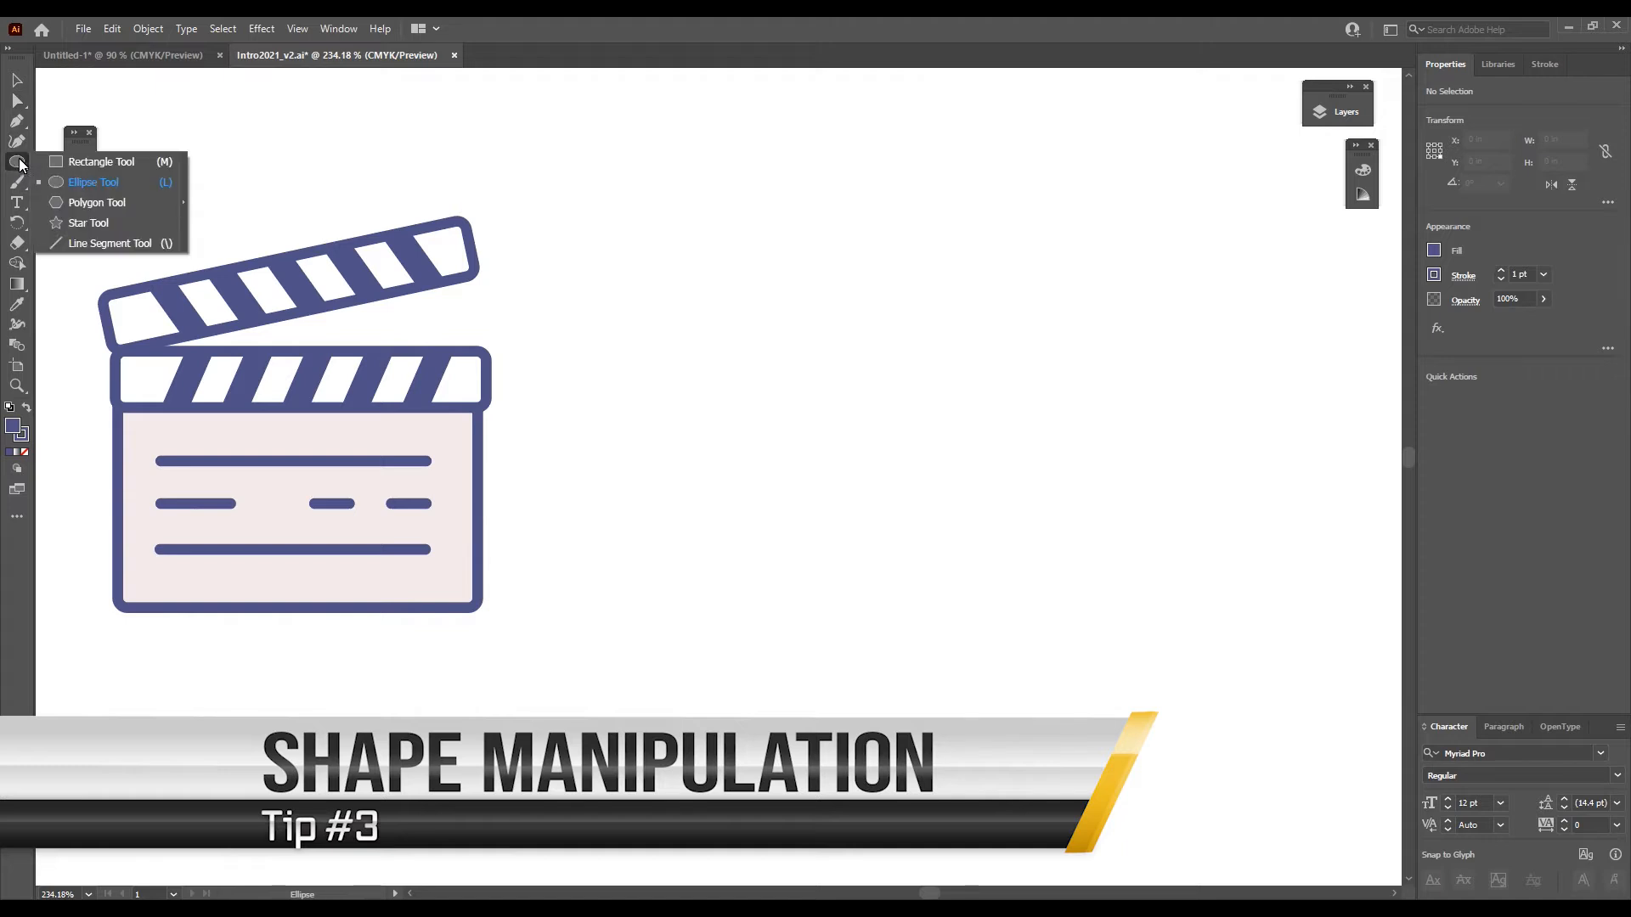
pyautogui.click(90, 162)
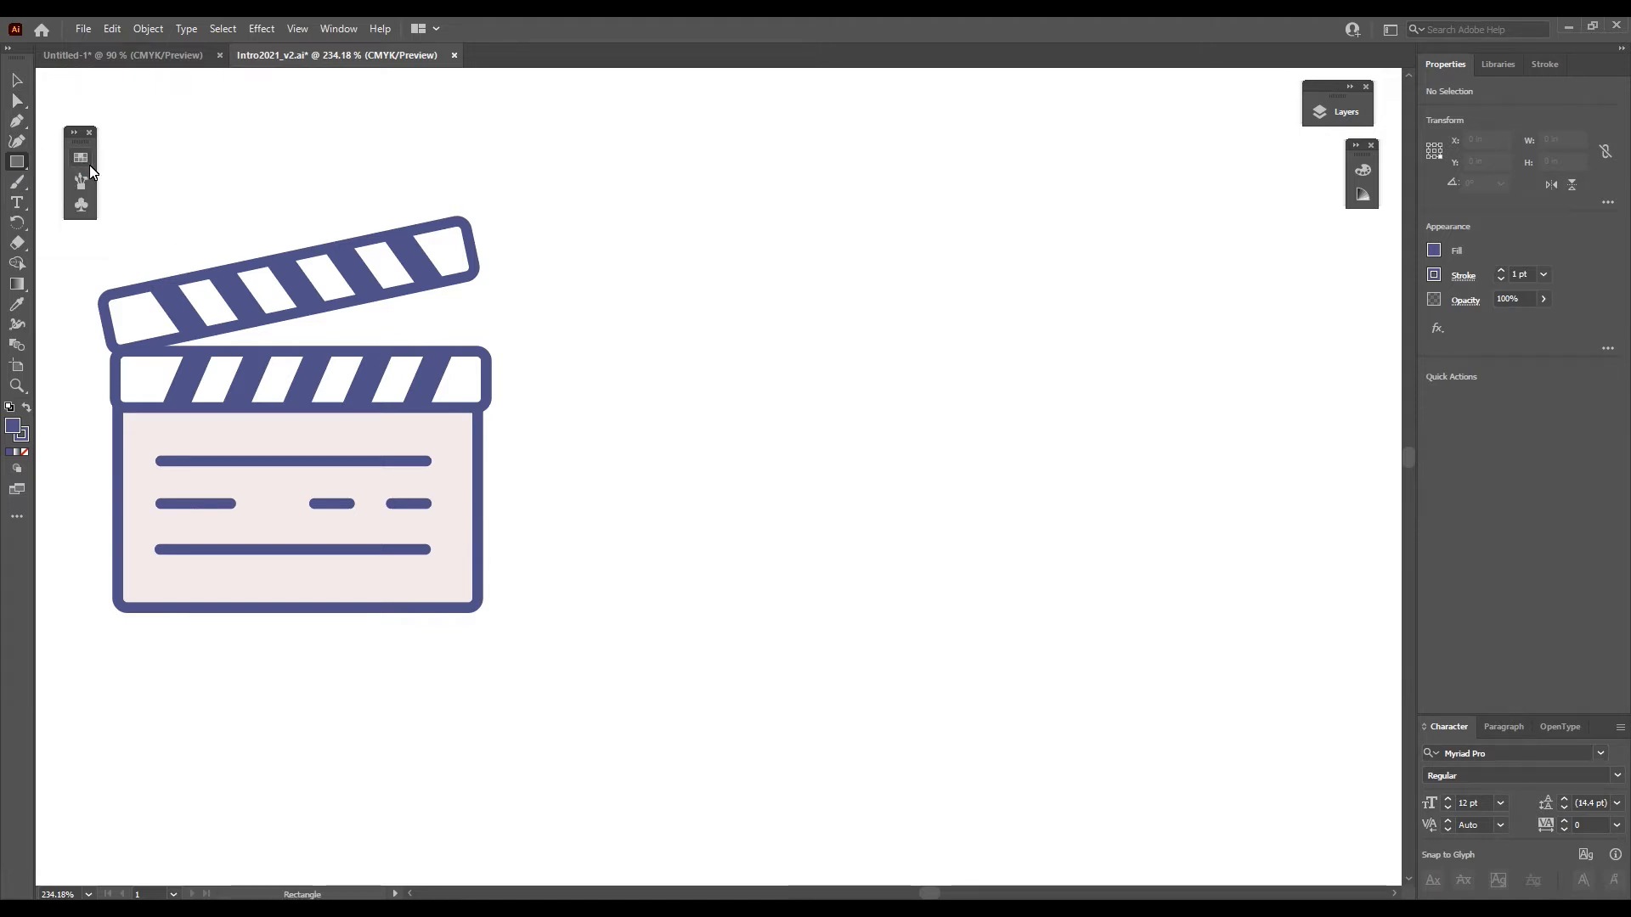
pyautogui.moveTo(653, 257); pyautogui.dragTo(730, 377)
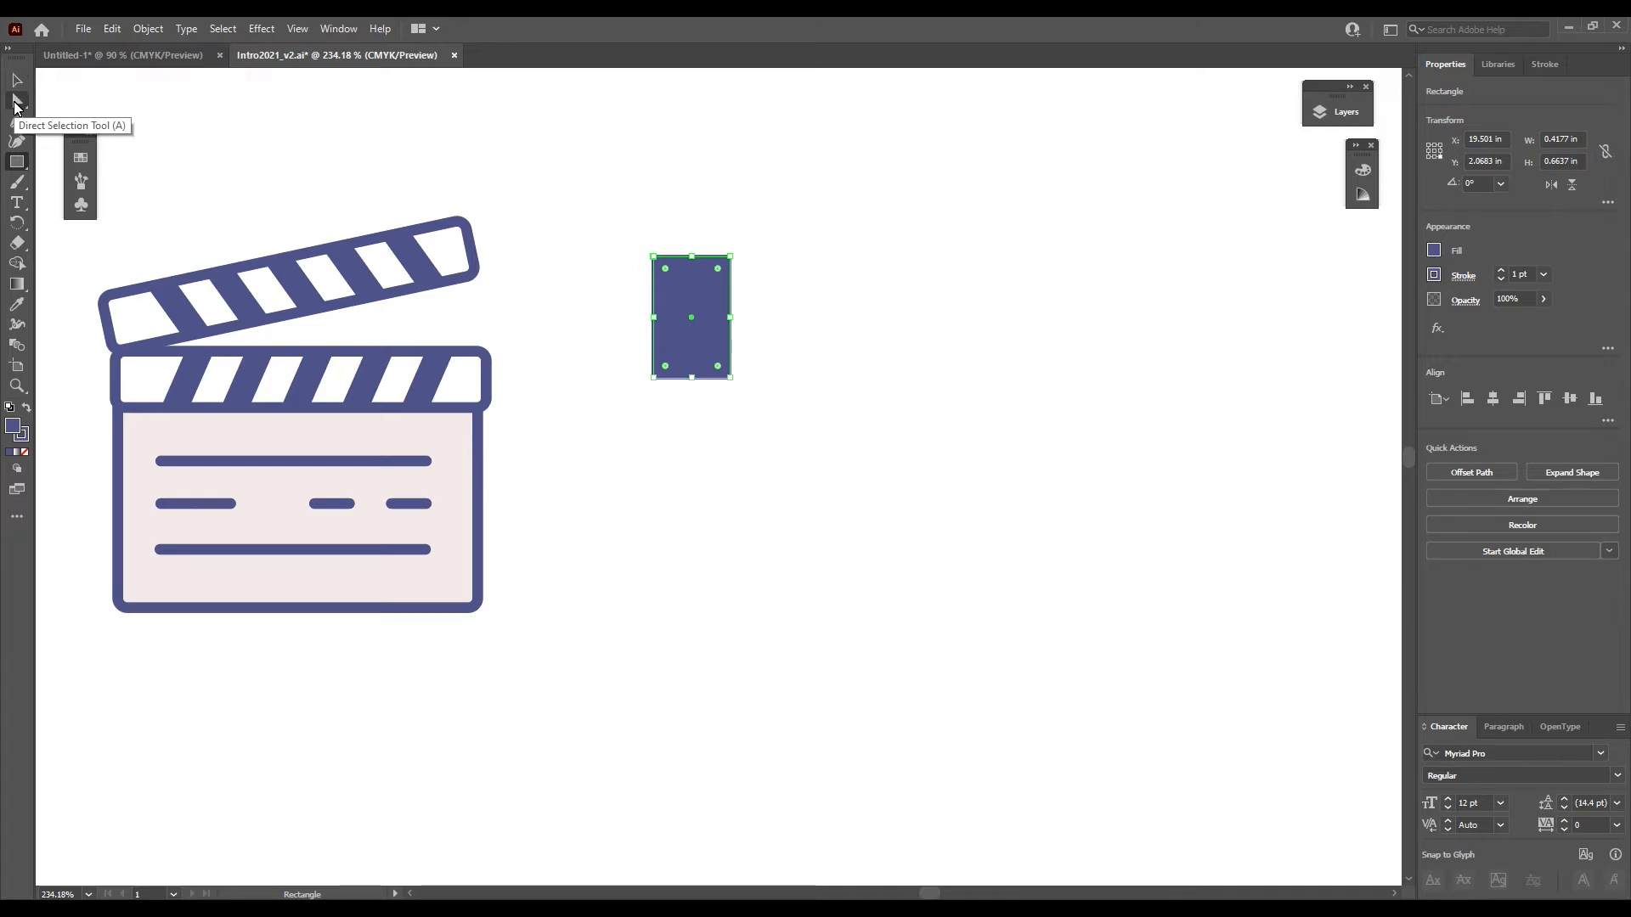
# - Shift the upright rectangle's two top corner points to form a parallelogram about 0.64 by 0.45 in, and move it slightly right
pyautogui.click(16, 104)
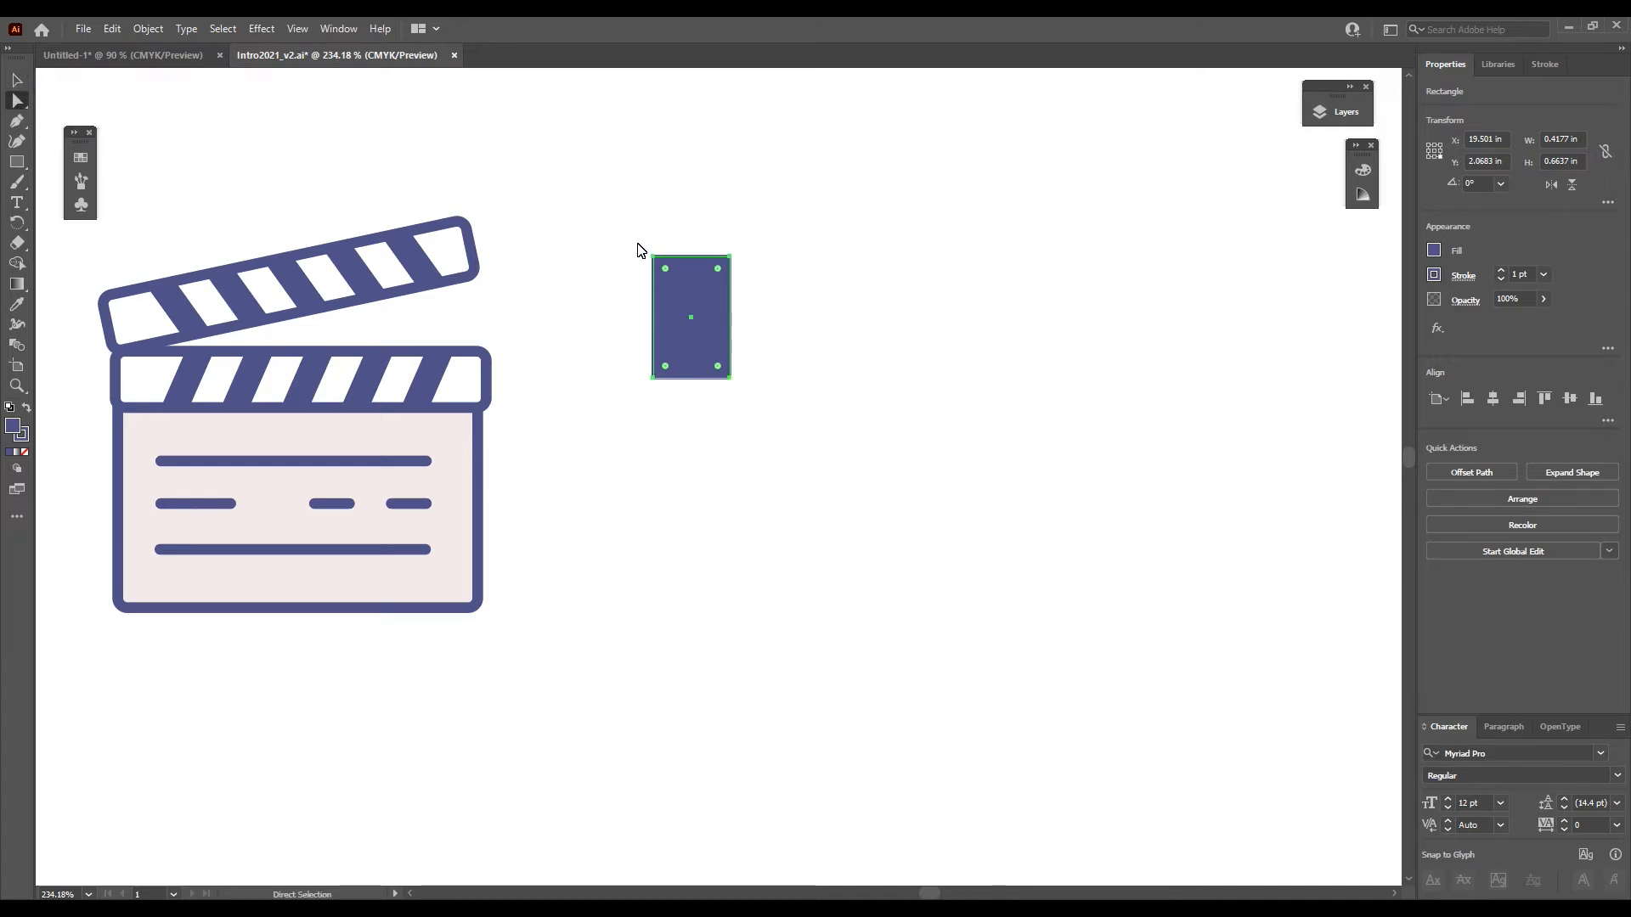
pyautogui.moveTo(672, 273); pyautogui.dragTo(671, 271)
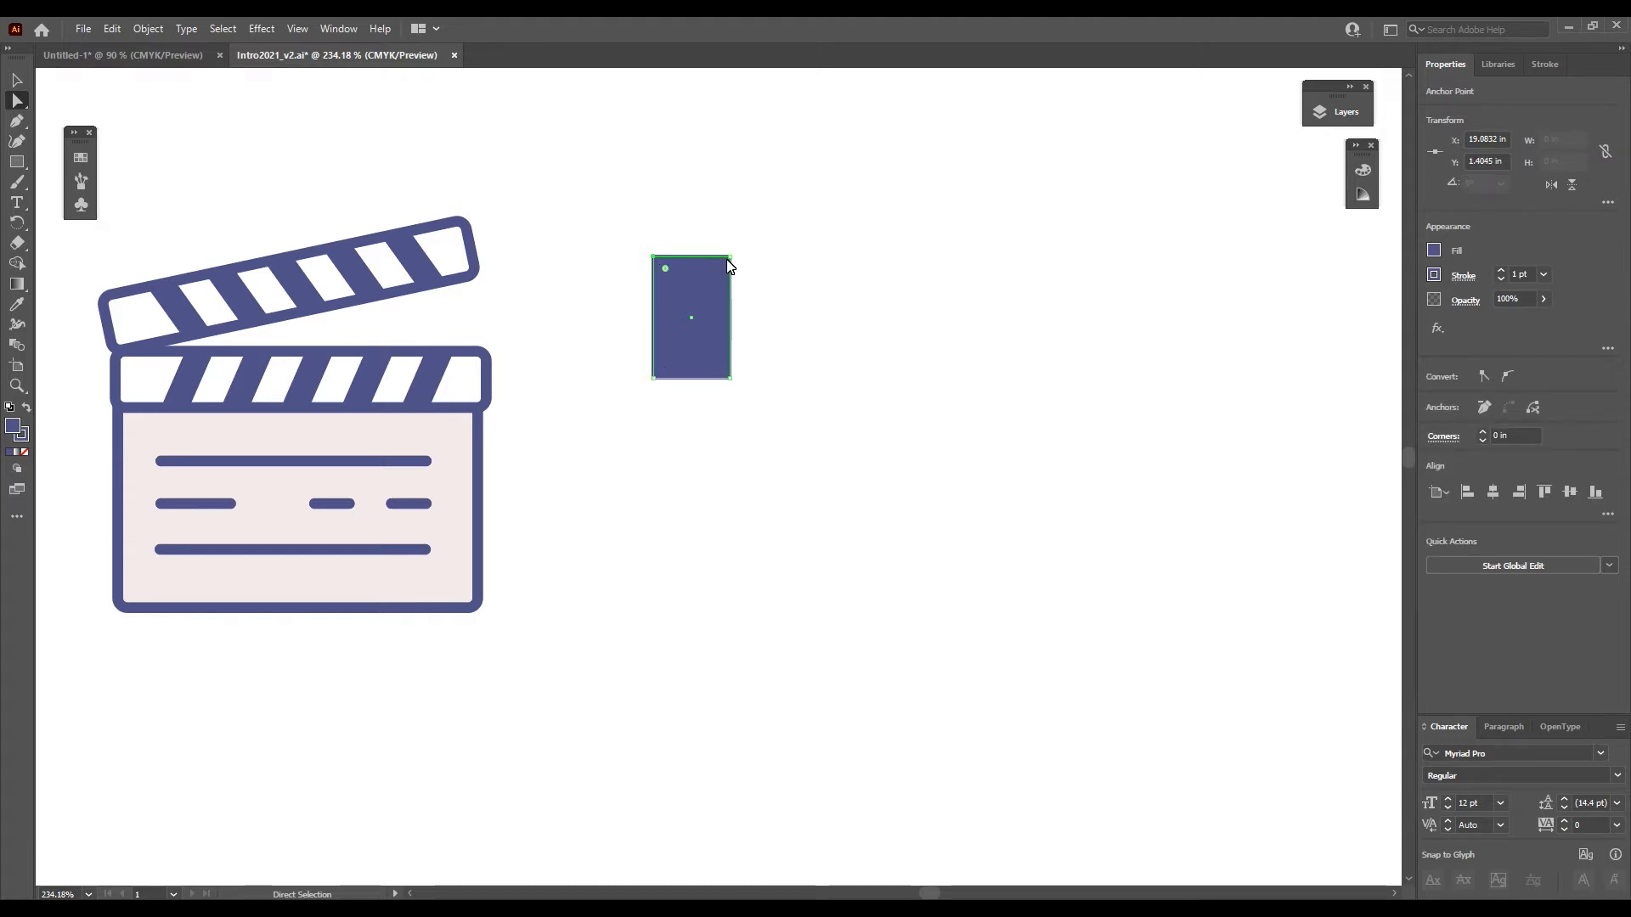
pyautogui.moveTo(610, 195); pyautogui.dragTo(769, 298)
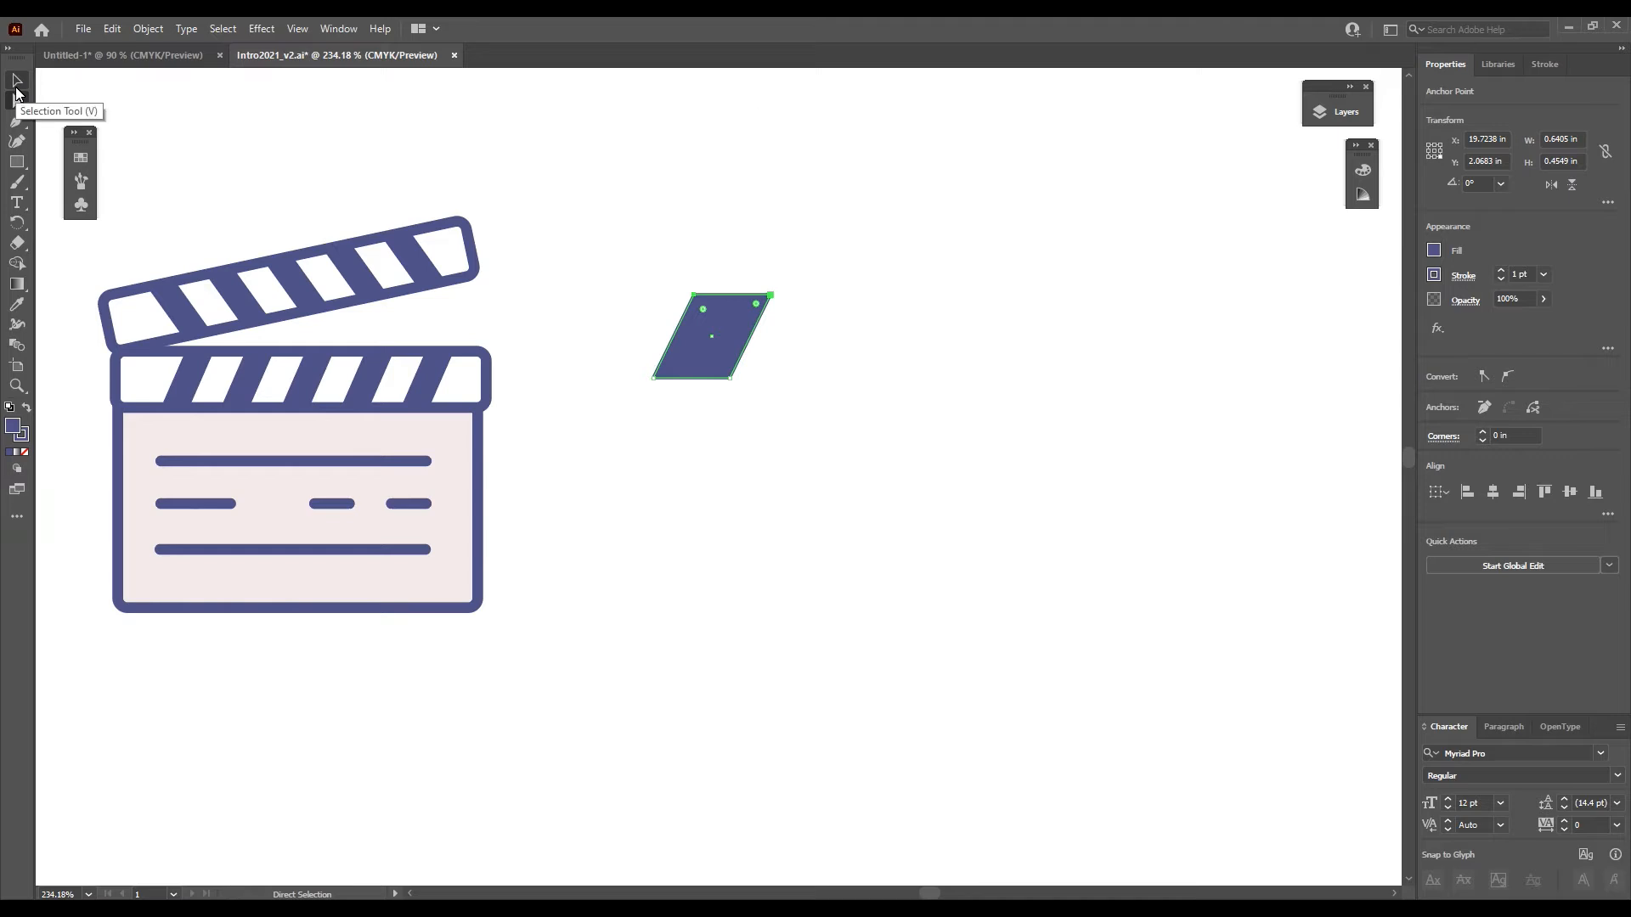
pyautogui.click(20, 85)
pyautogui.moveTo(731, 313)
pyautogui.mouseDown()
pyautogui.moveTo(603, 289)
pyautogui.moveTo(448, 372)
pyautogui.moveTo(753, 308)
pyautogui.mouseUp()
pyautogui.click(946, 290)
# - Draw a near-circular ellipse about 0.69 by 0.68 in right of the parallelogram and move its bottom anchor point upward into the shape
pyautogui.moveTo(17, 162); pyautogui.dragTo(85, 181)
pyautogui.moveTo(852, 242); pyautogui.dragTo(979, 366)
pyautogui.click(18, 102)
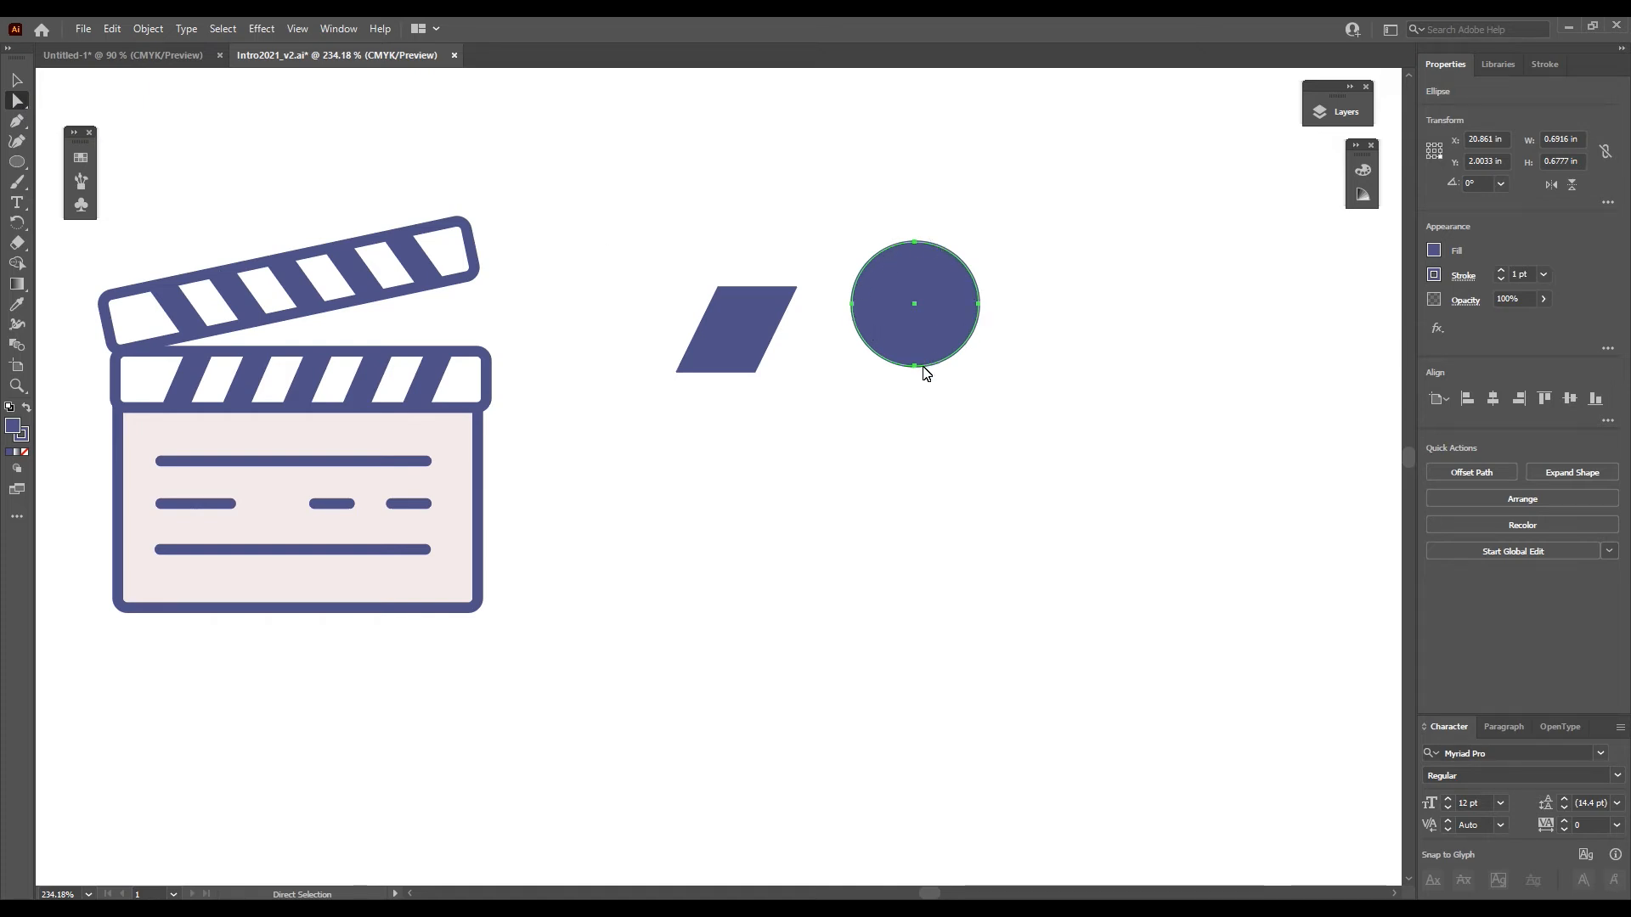
pyautogui.moveTo(915, 367); pyautogui.dragTo(924, 285)
pyautogui.press('v')
pyautogui.click(631, 228)
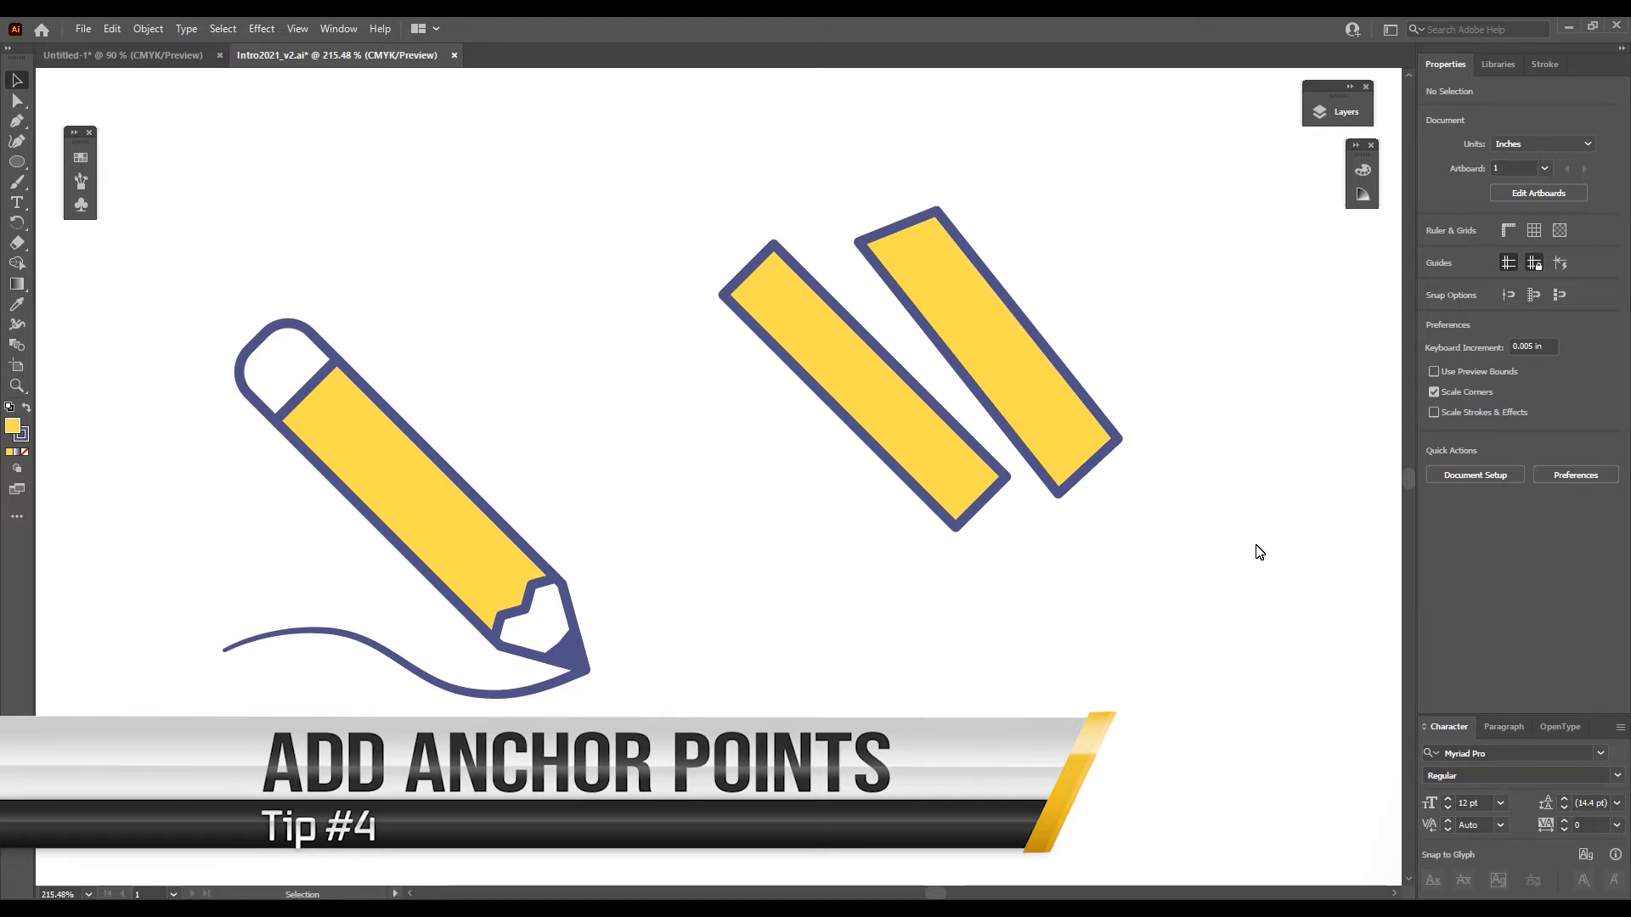
# - Set the rotation of the yellow rectangle nearest the pencil to 0° and move it below the tilted four-sided shape
pyautogui.click(496, 640)
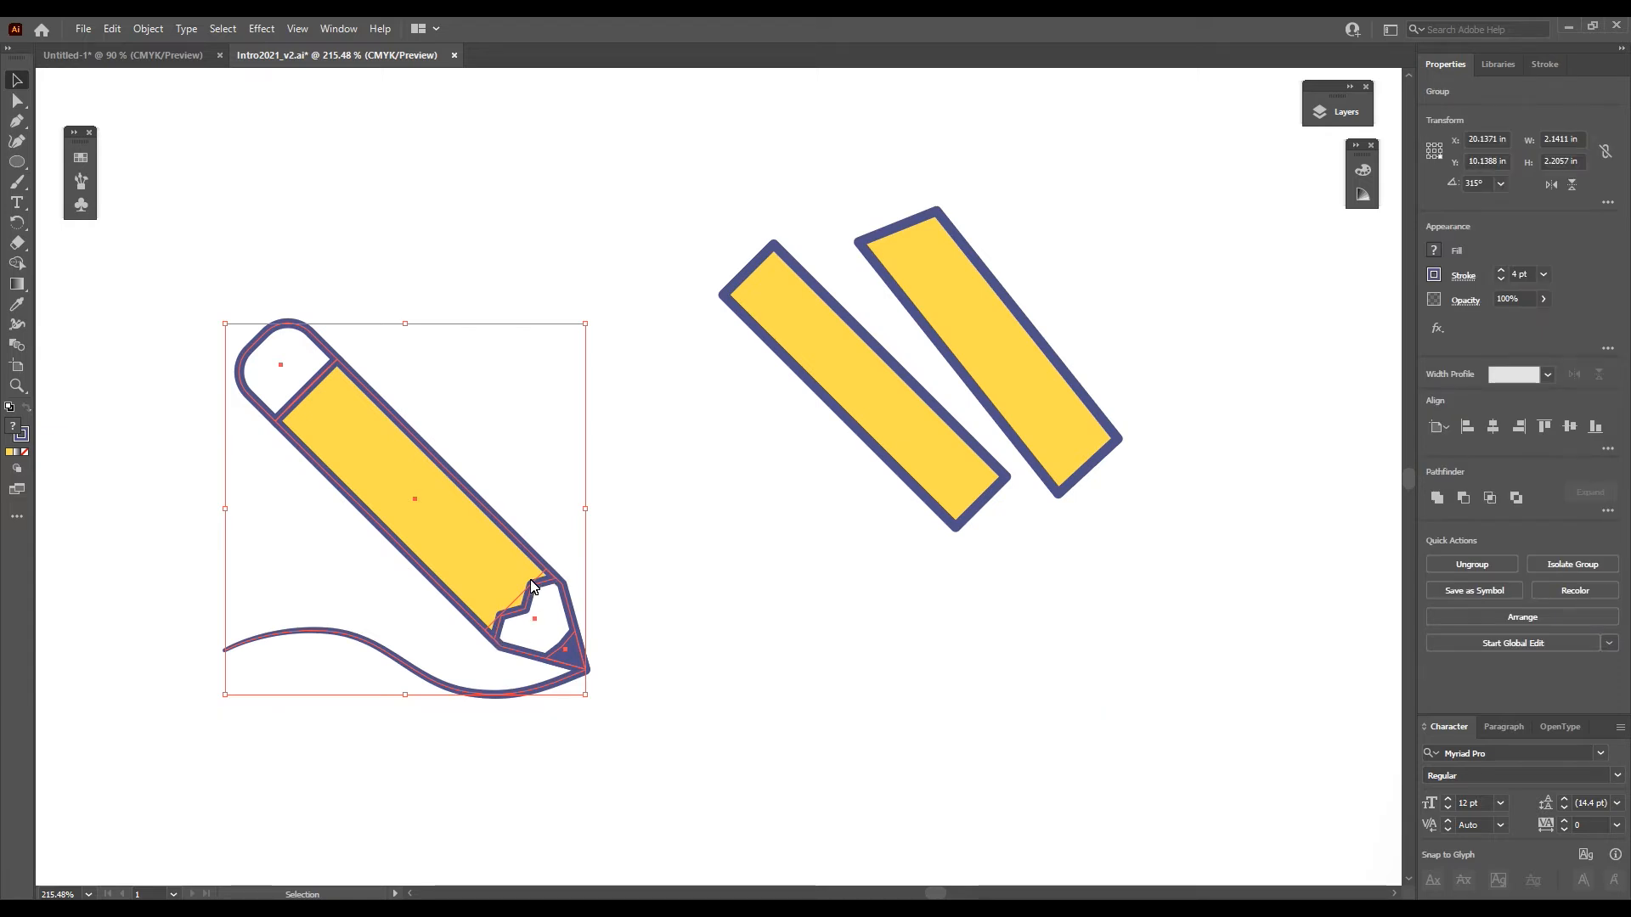
pyautogui.click(681, 458)
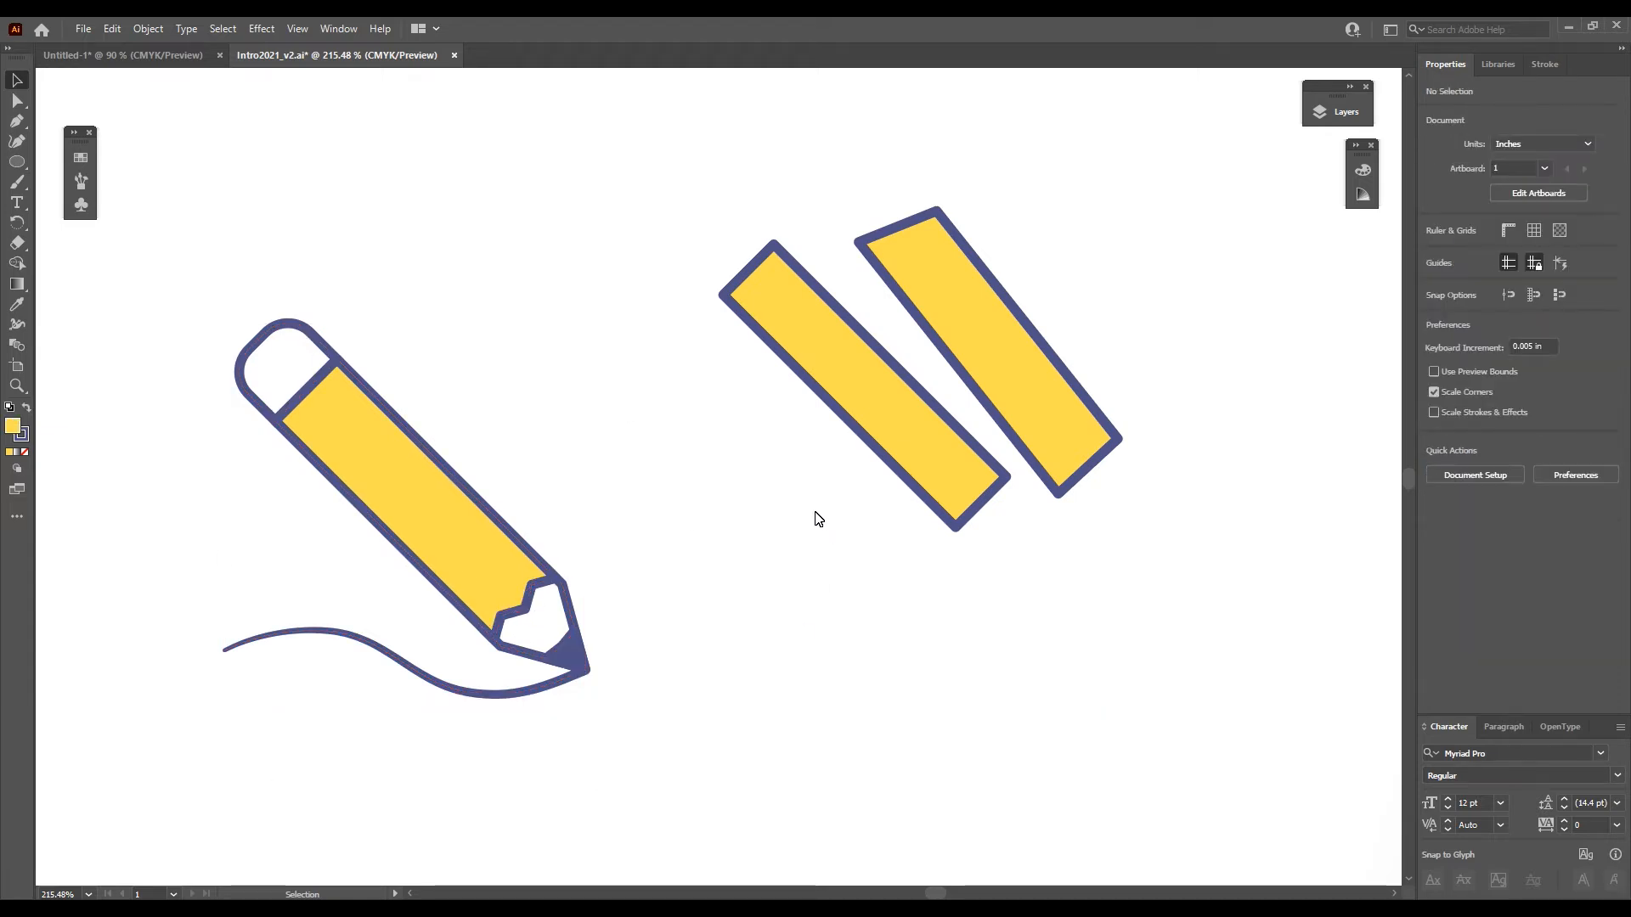
pyautogui.doubleClick(913, 446)
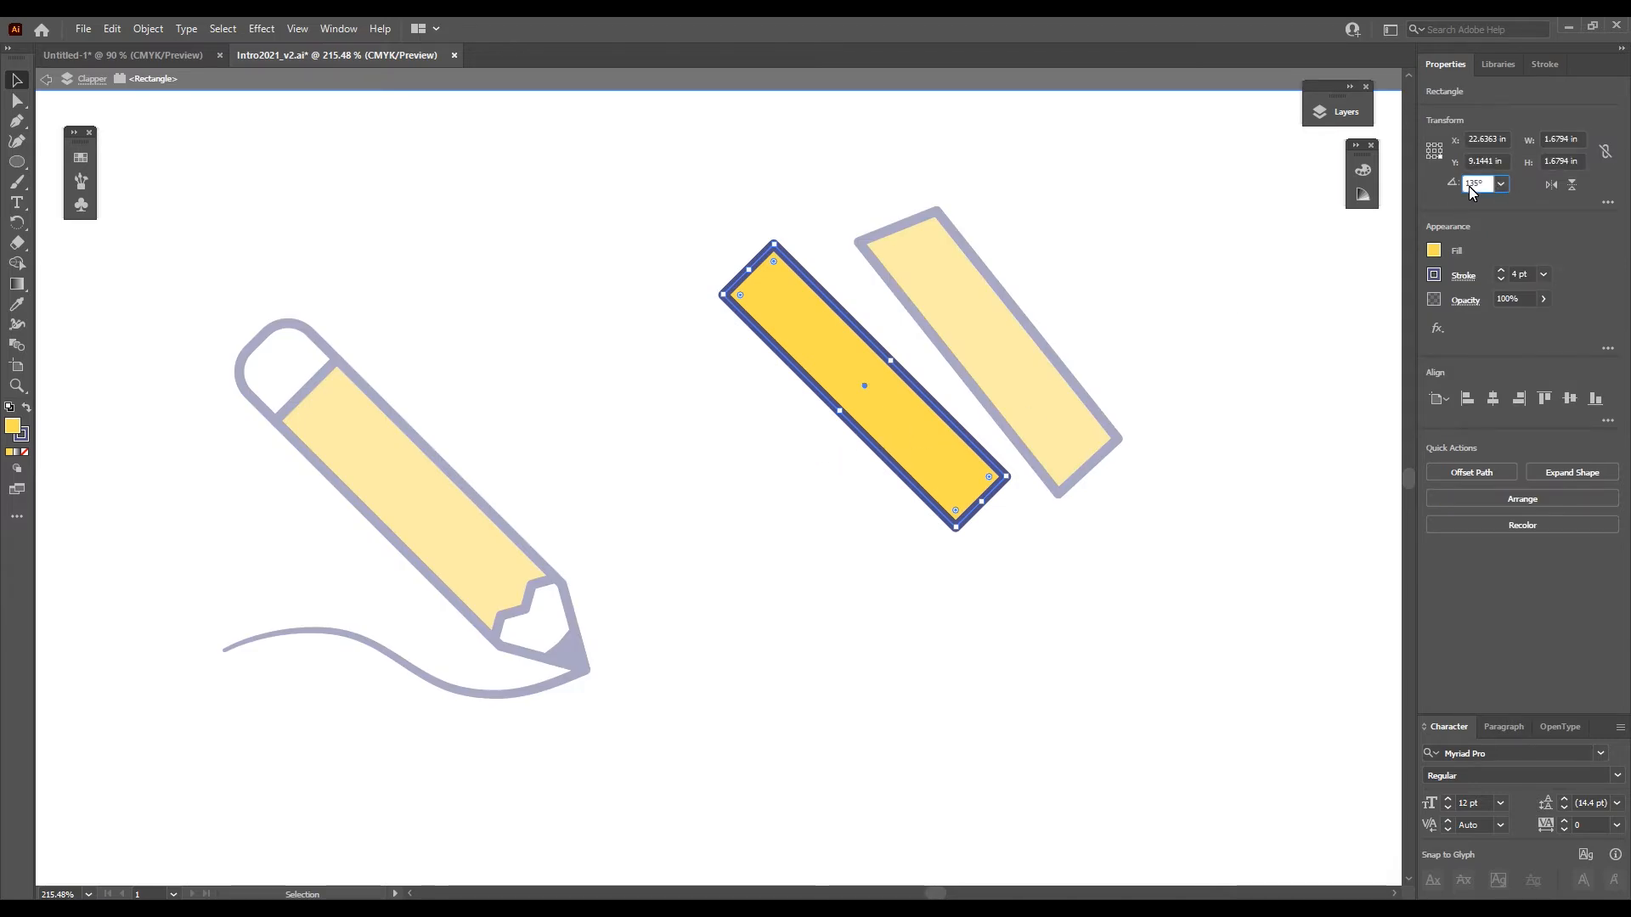
pyautogui.write('0')
pyautogui.press('Return')
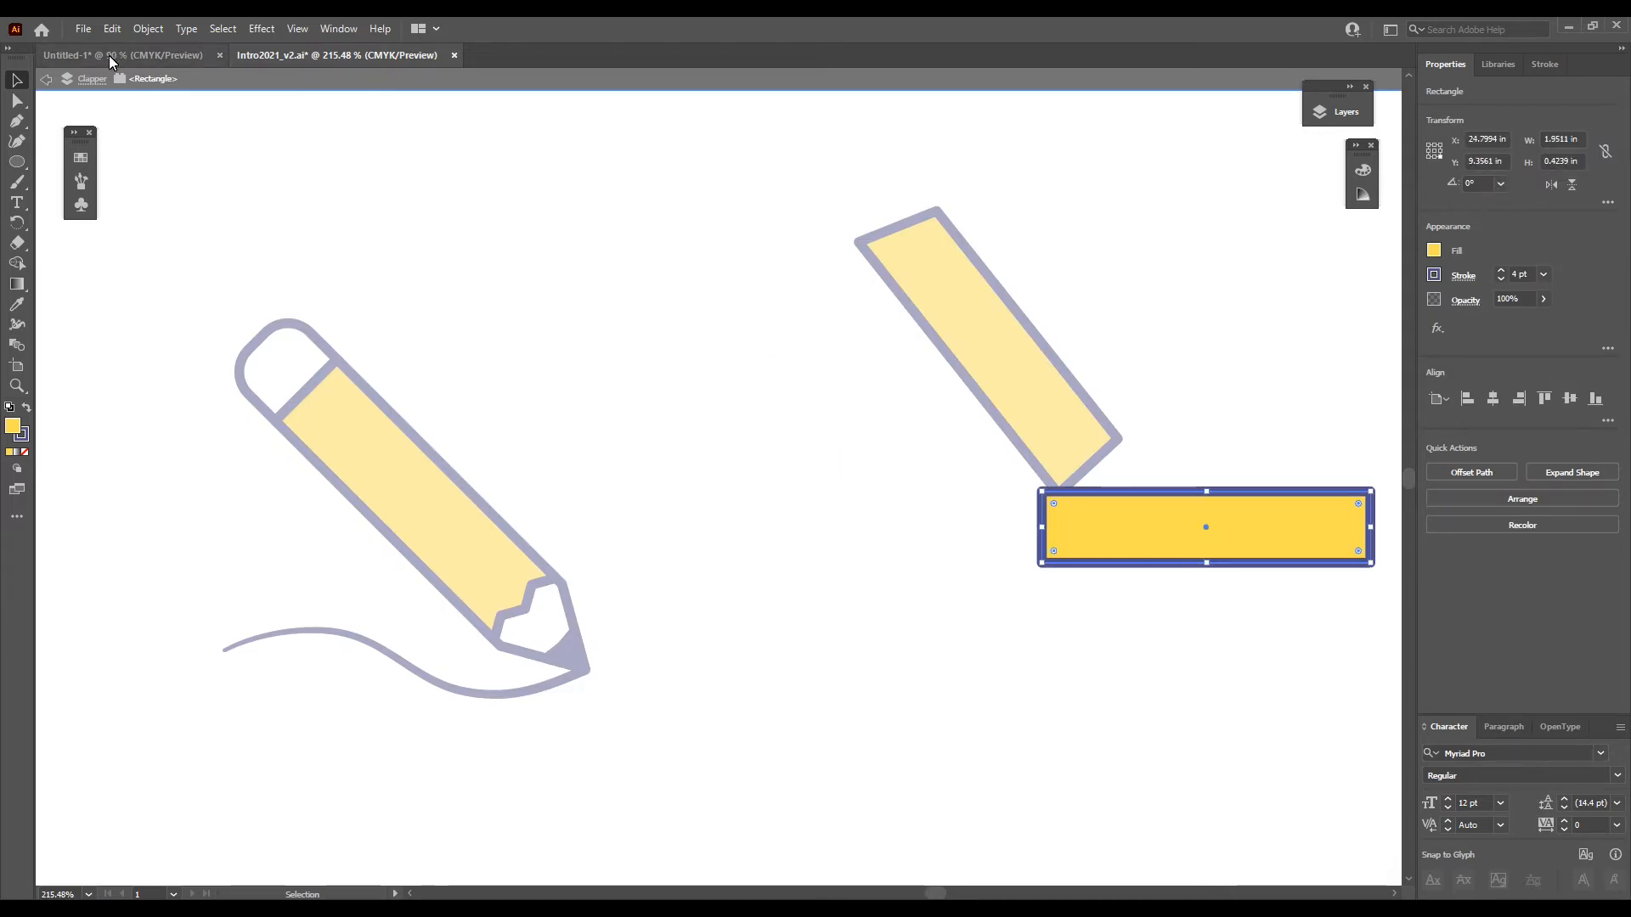
pyautogui.moveTo(1299, 550); pyautogui.dragTo(950, 638)
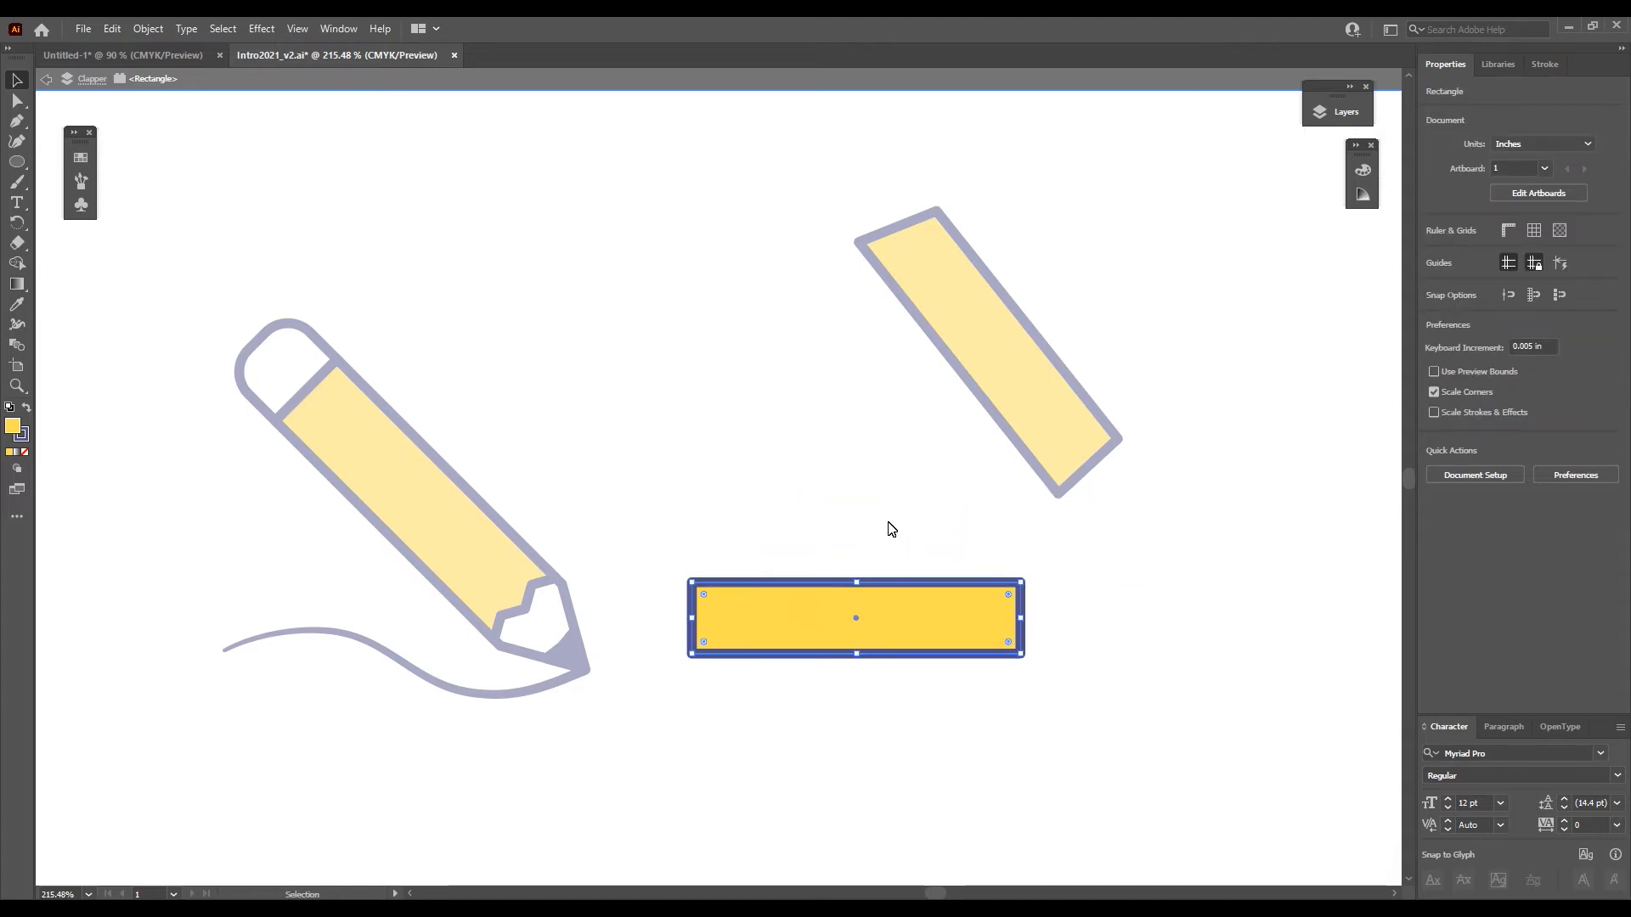
pyautogui.doubleClick(907, 535)
# - Add anchor points at the midpoint of each side of the horizontal yellow rectangle
pyautogui.click(916, 634)
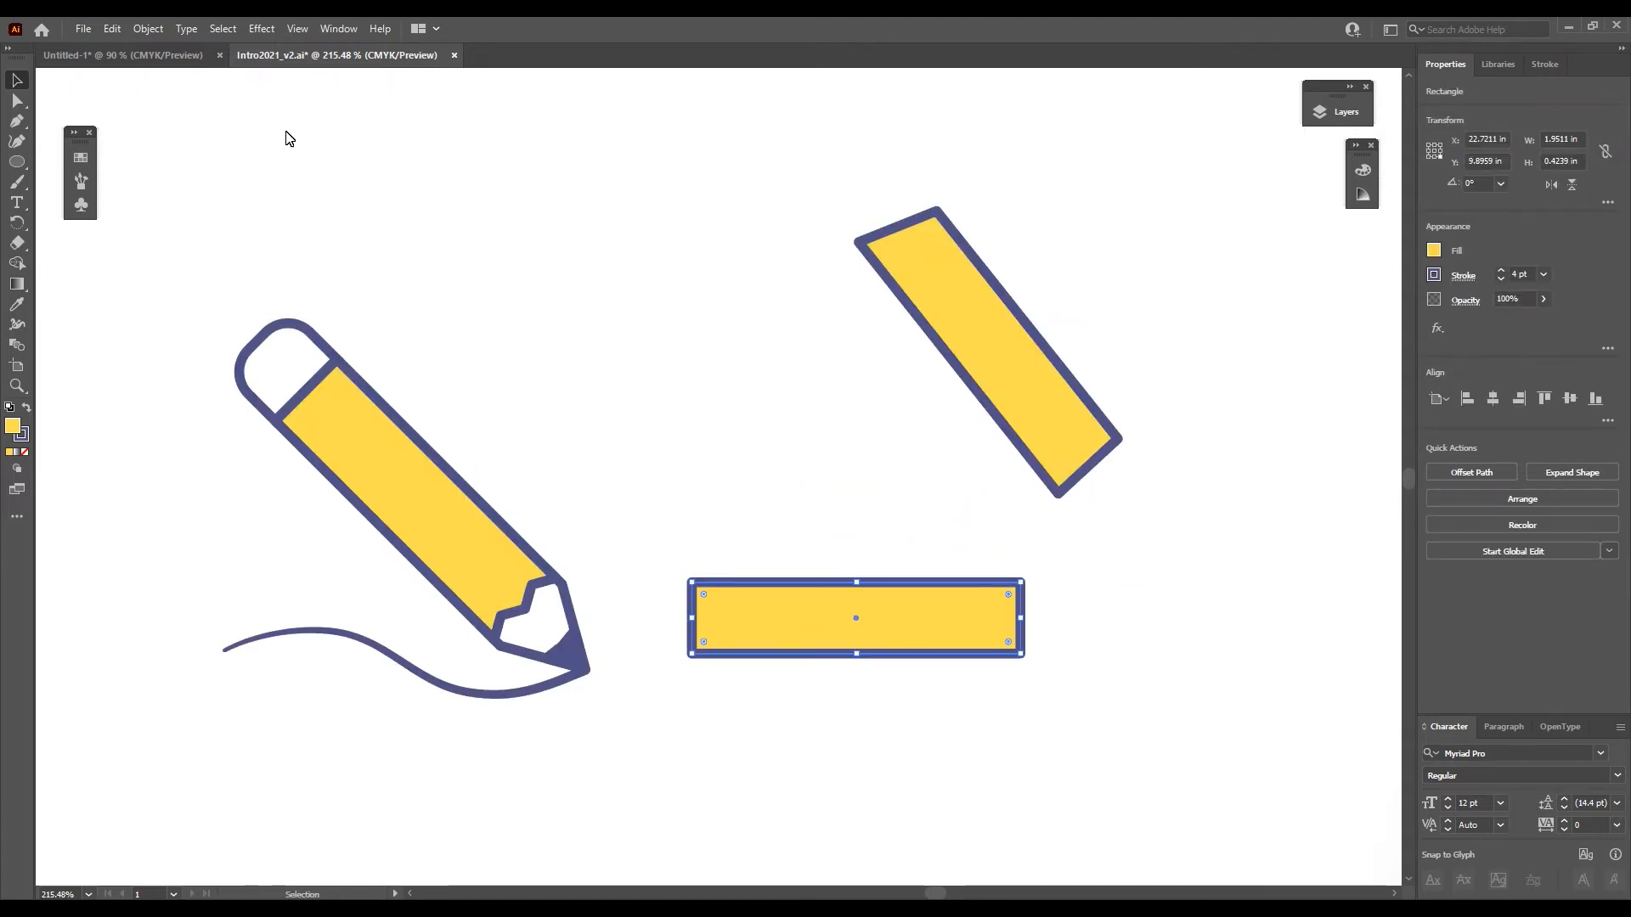
pyautogui.click(148, 30)
pyautogui.moveTo(193, 438)
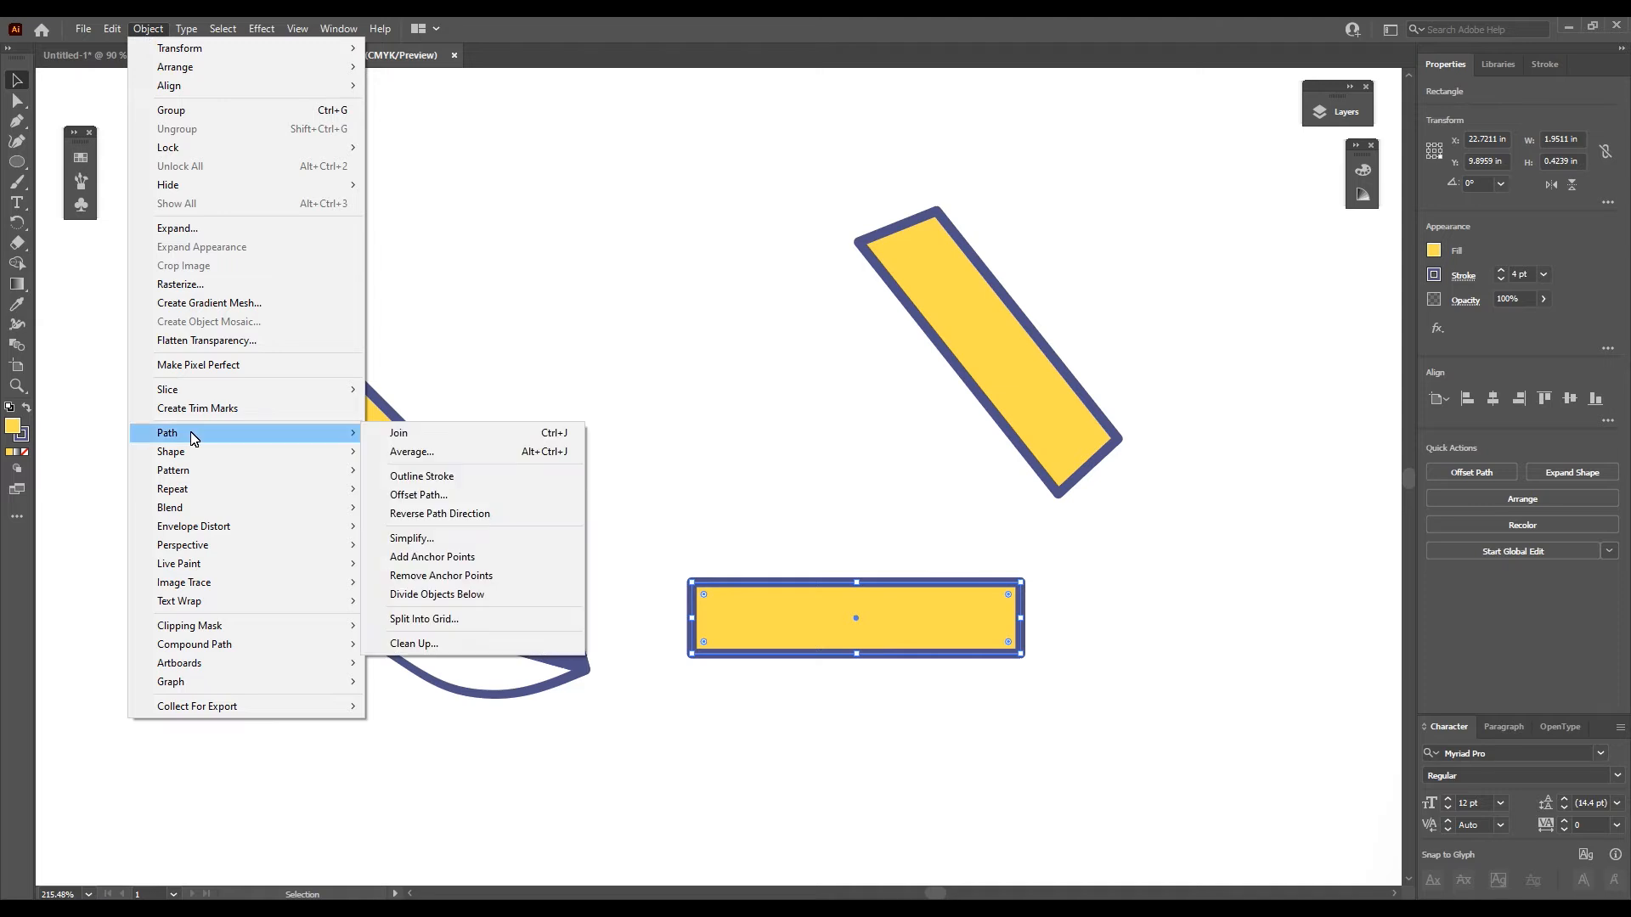
pyautogui.click(448, 559)
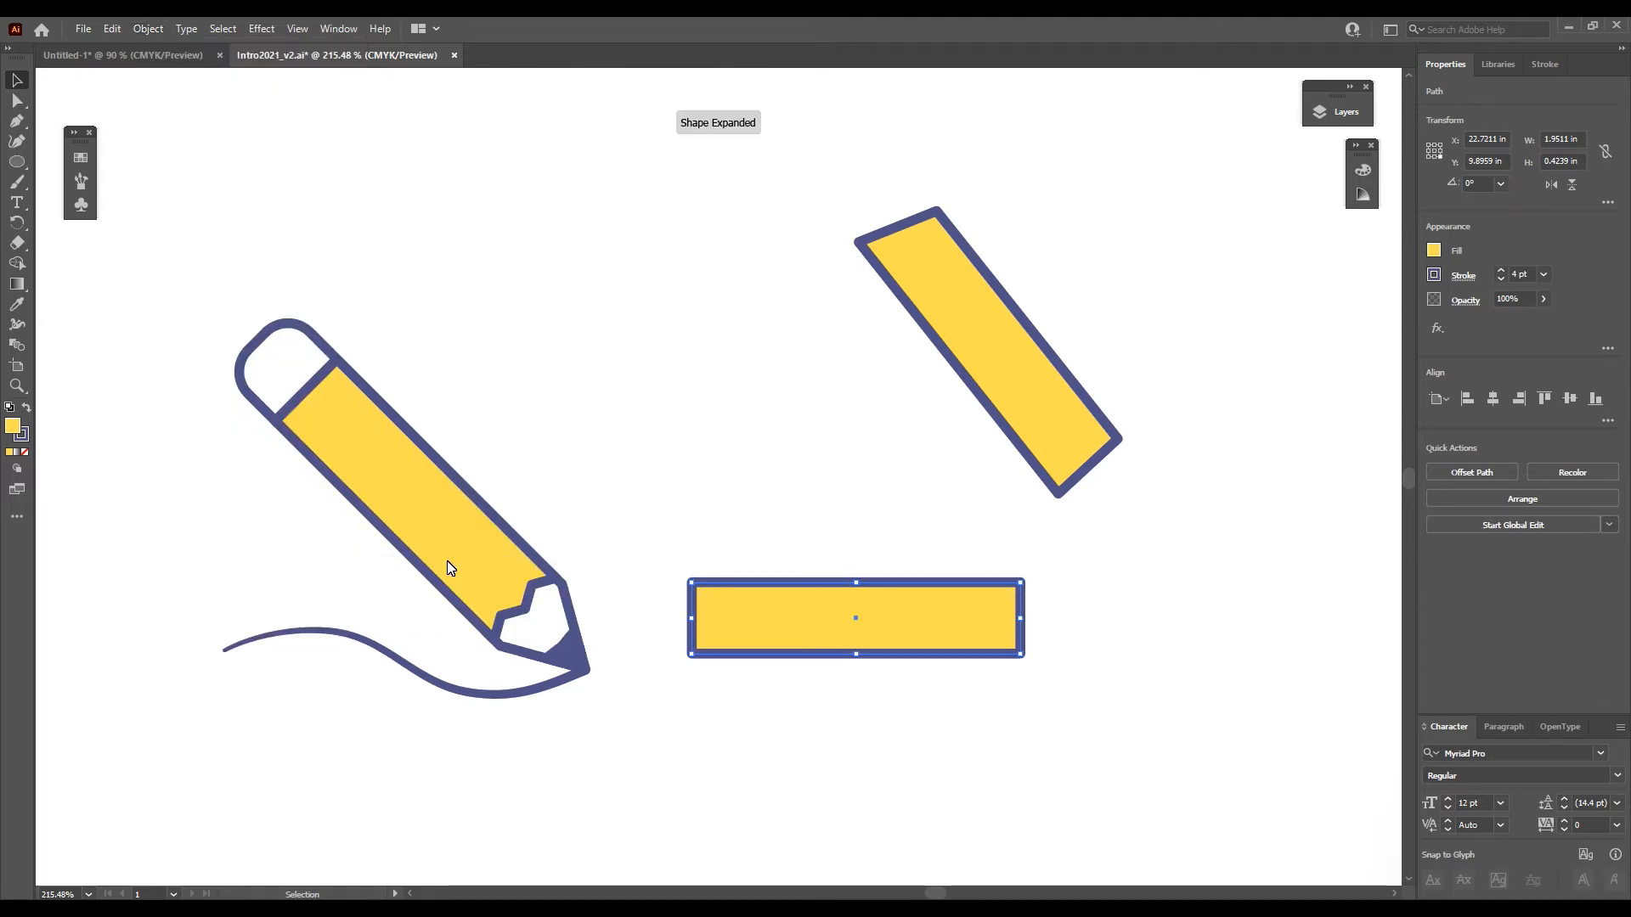
# - Try to pull the middle anchor point of the horizontal rectangle's right edge inward
pyautogui.click(17, 101)
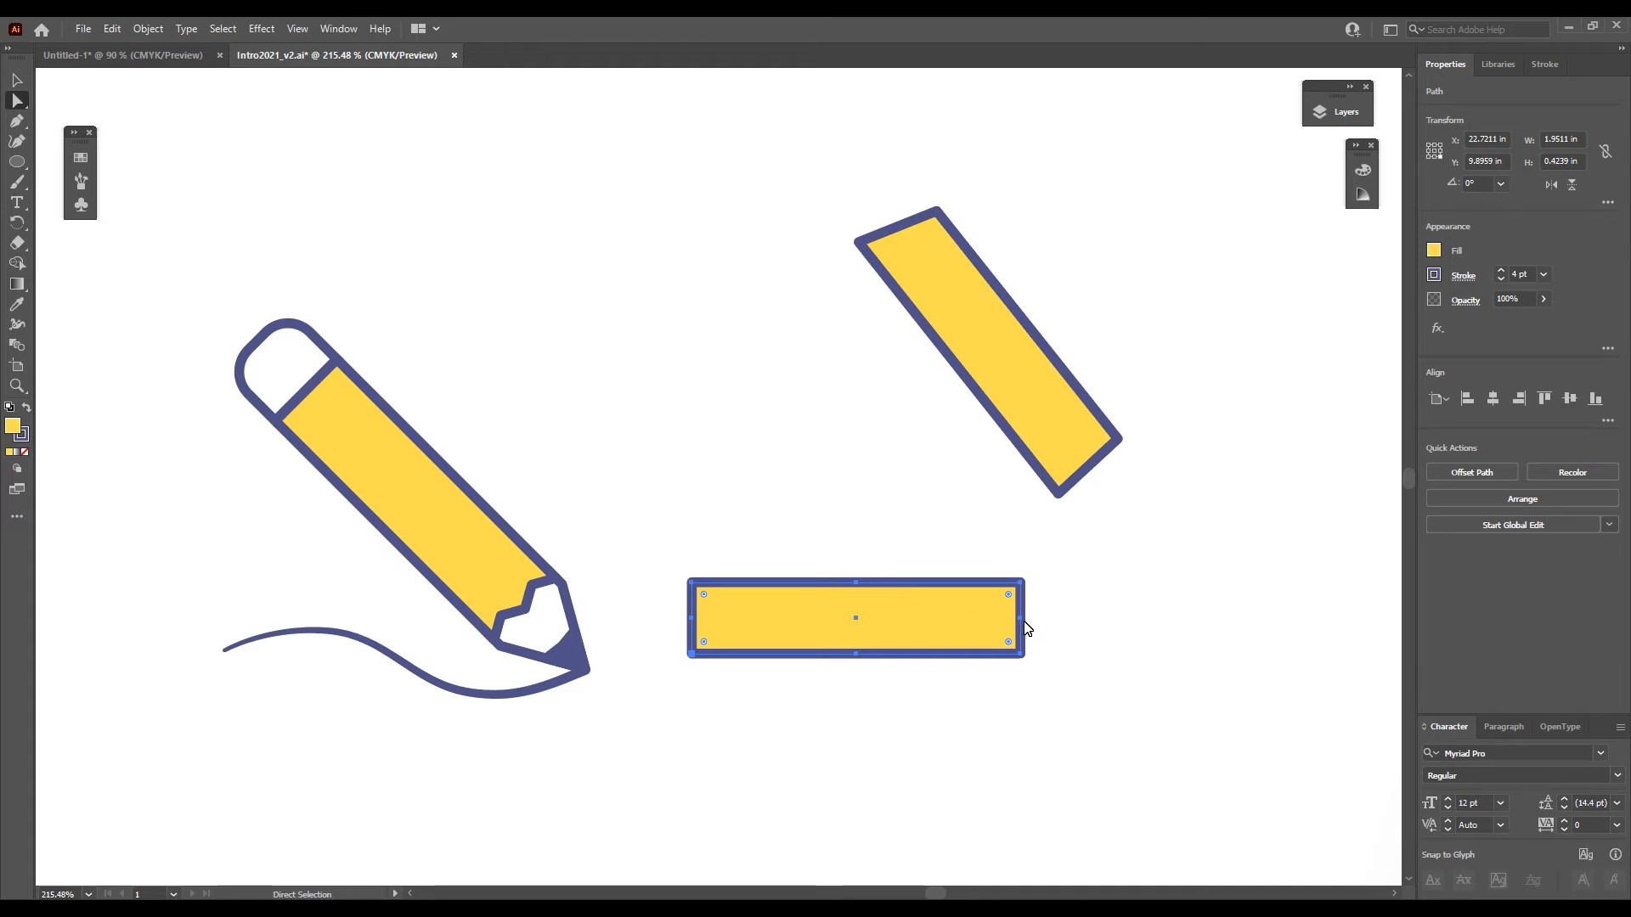
pyautogui.moveTo(1023, 621); pyautogui.dragTo(970, 618)
pyautogui.hotkey('ctrl', 'z')
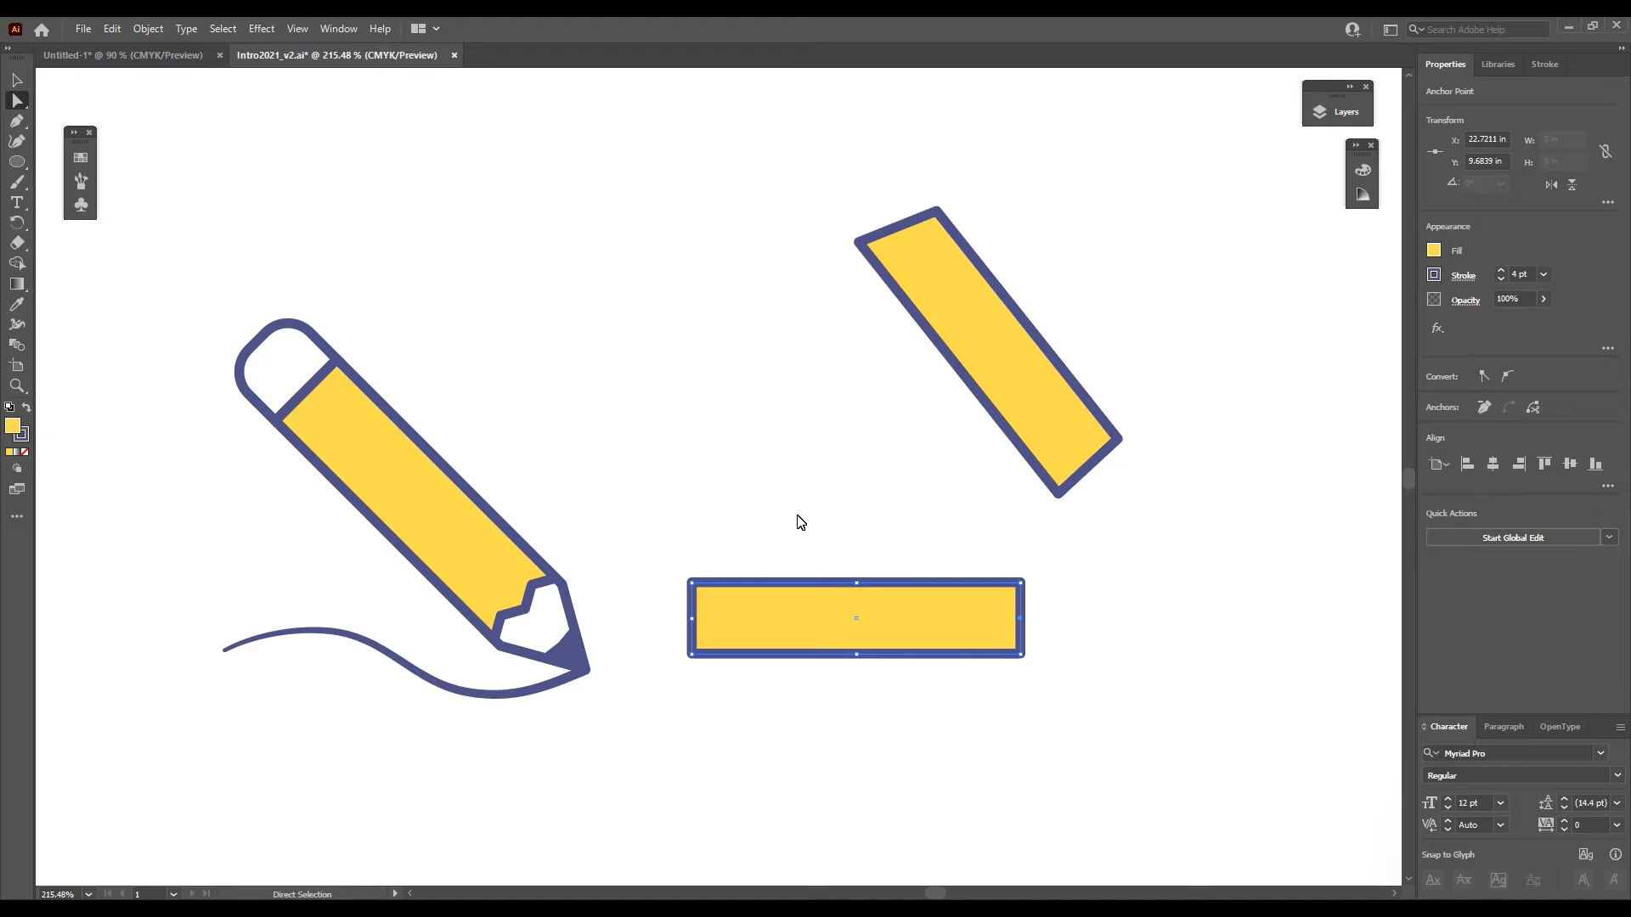
# - Add a second round of anchor points between the existing ones on the horizontal yellow rectangle
pyautogui.click(17, 79)
pyautogui.click(852, 600)
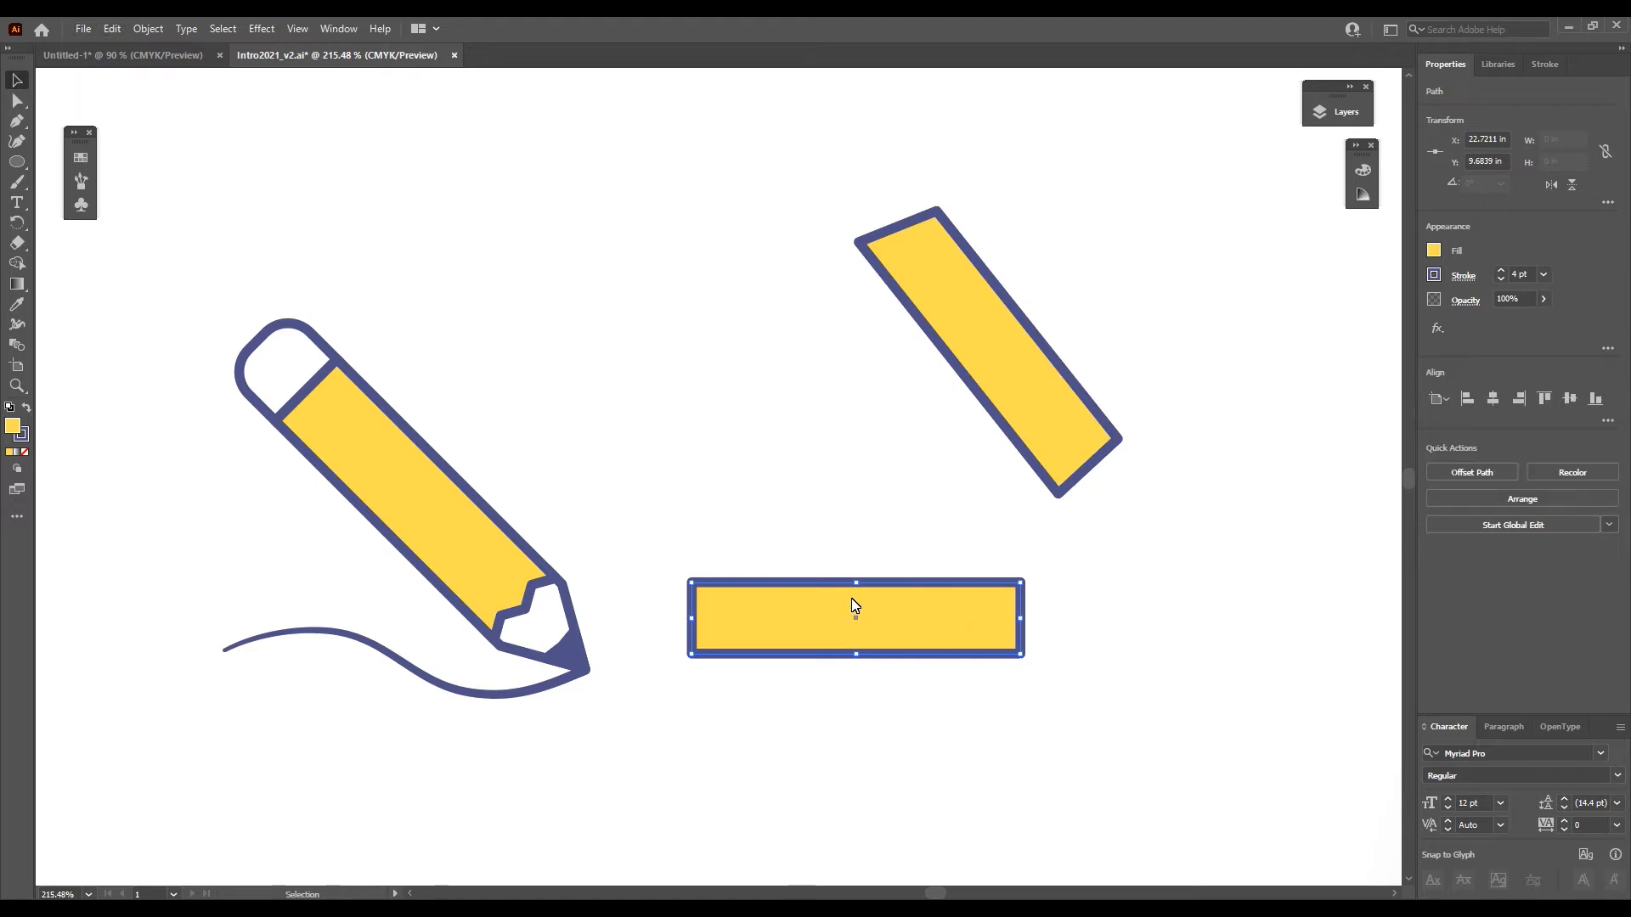
pyautogui.click(148, 28)
pyautogui.moveTo(179, 432)
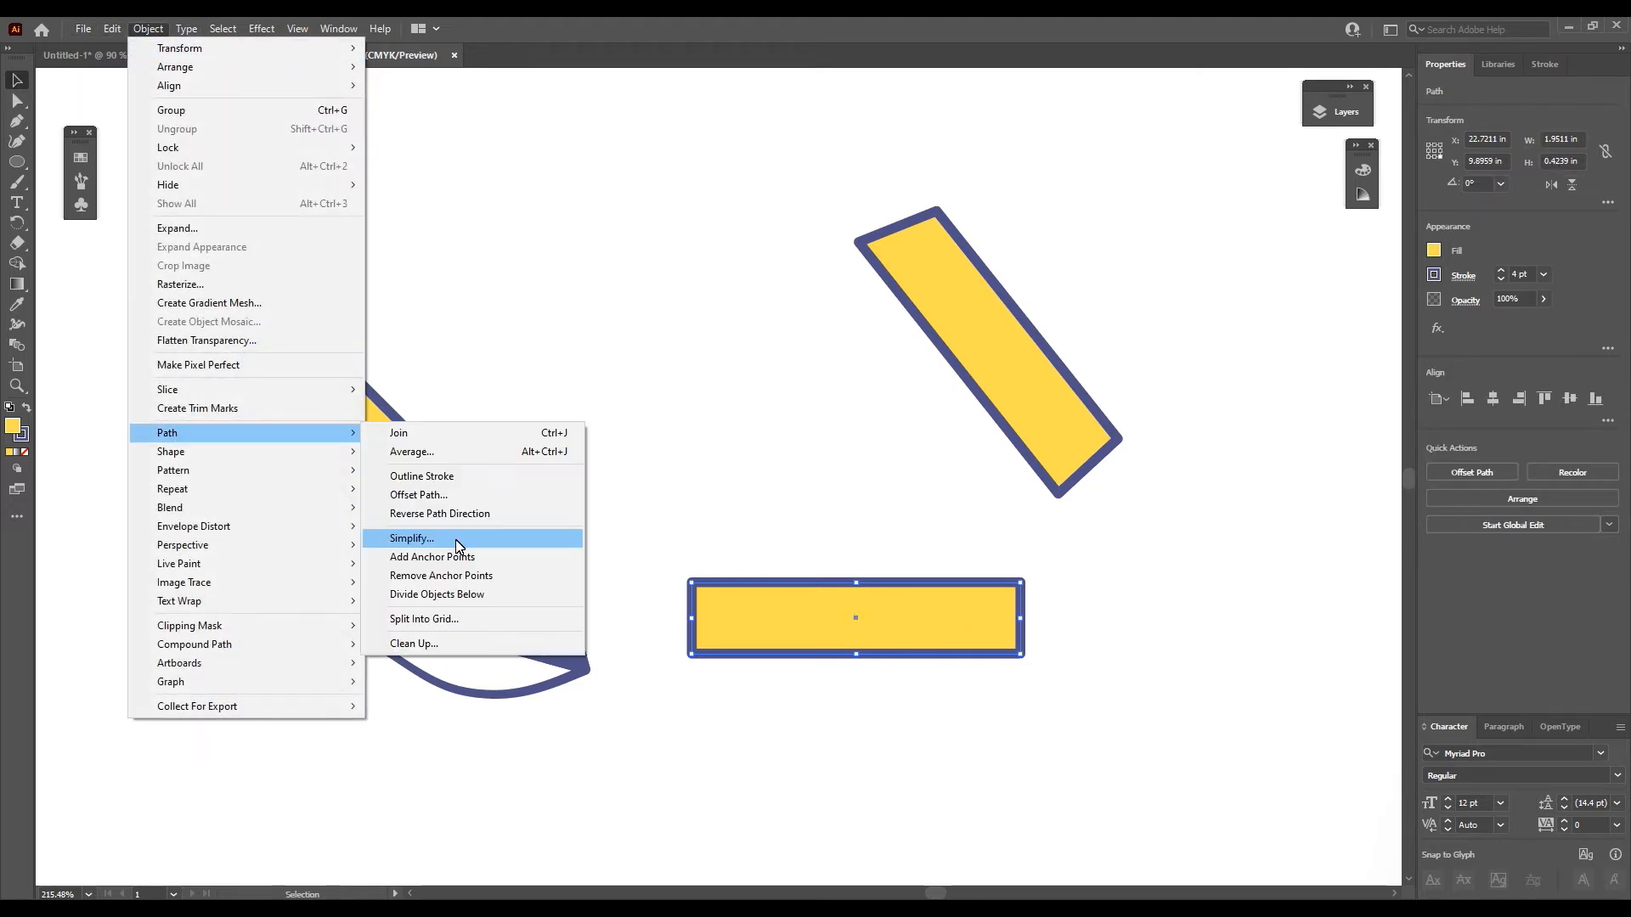
pyautogui.click(458, 558)
# - Move the two in-between anchor points on the horizontal rectangle's right edge slightly inward together to form a zigzag end
pyautogui.press('a')
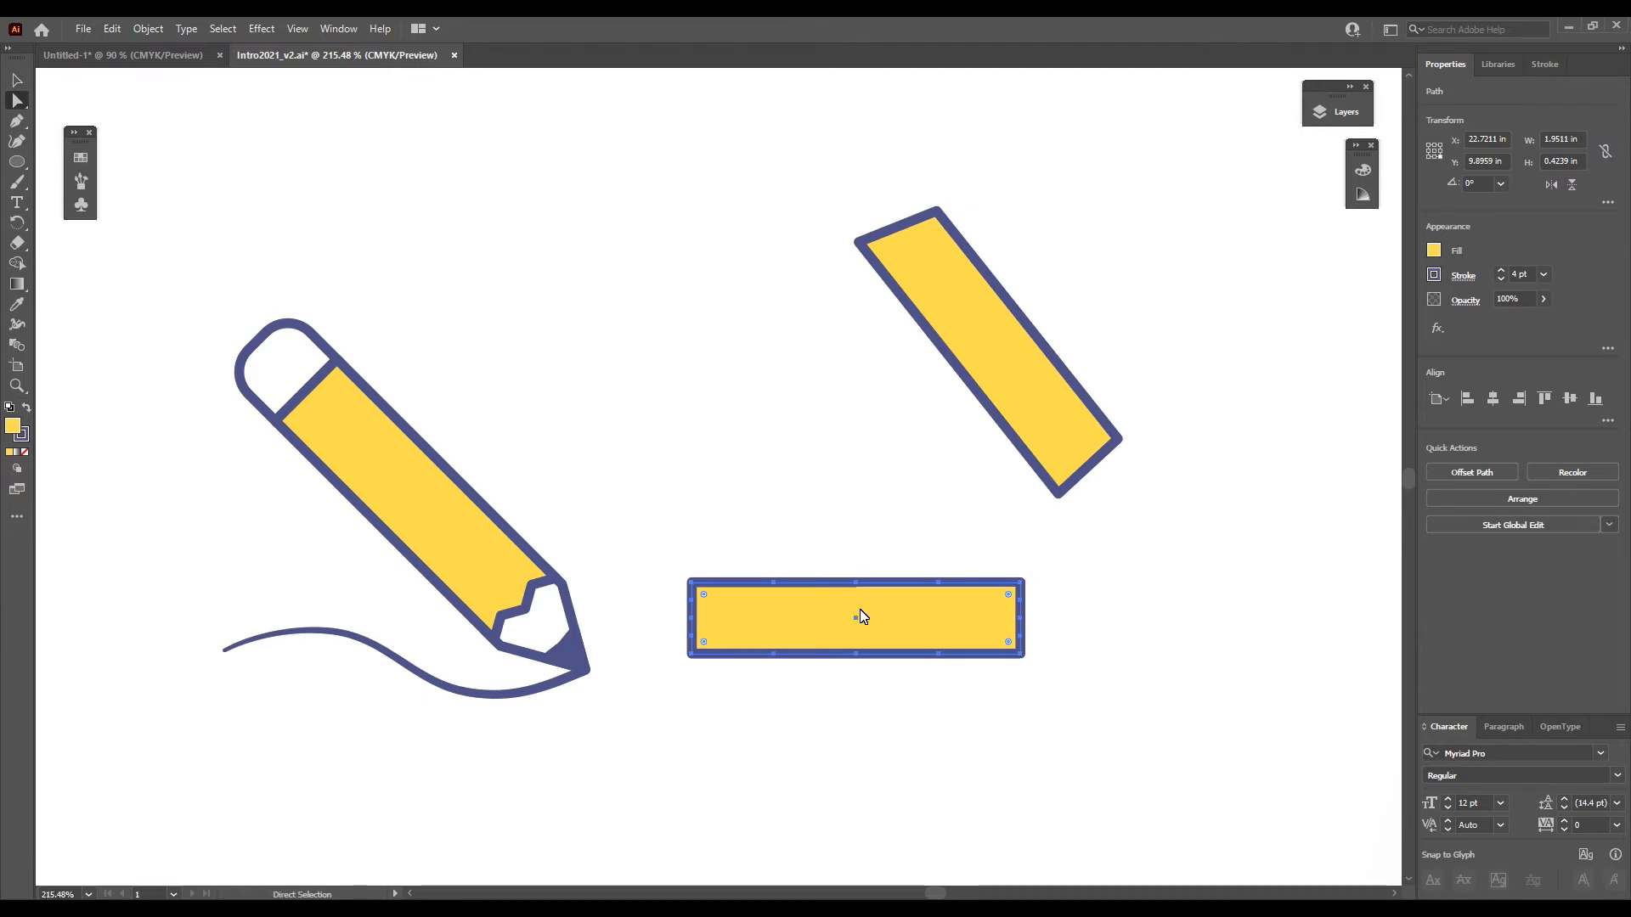
pyautogui.click(1022, 633)
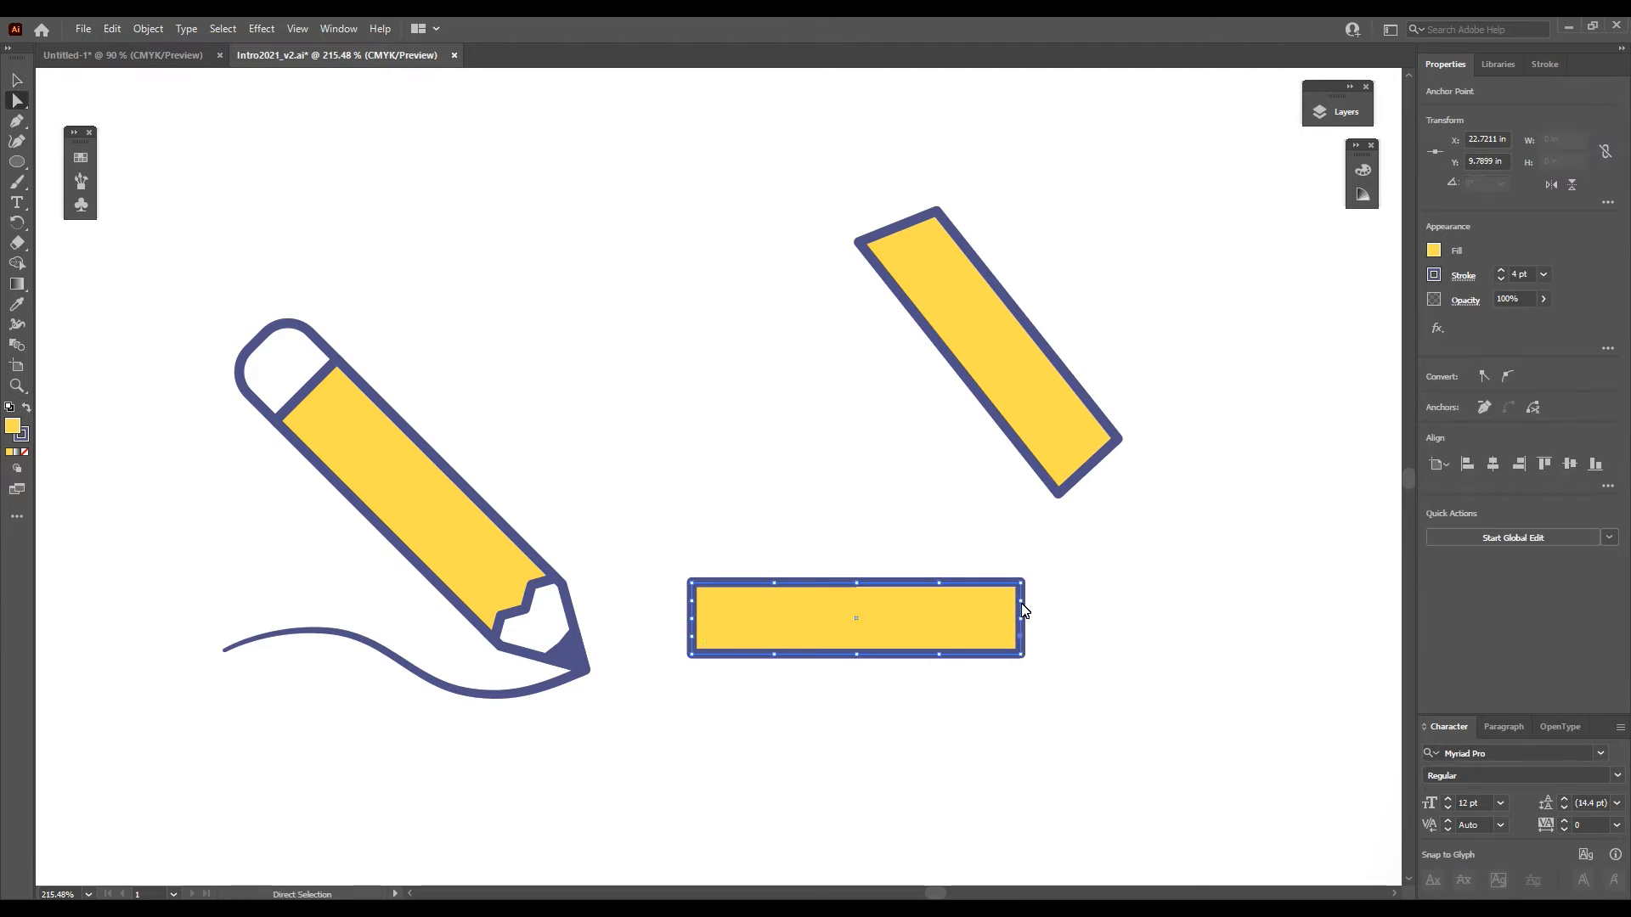
pyautogui.keyDown('shift'); pyautogui.click(1022, 604); pyautogui.keyUp('shift')
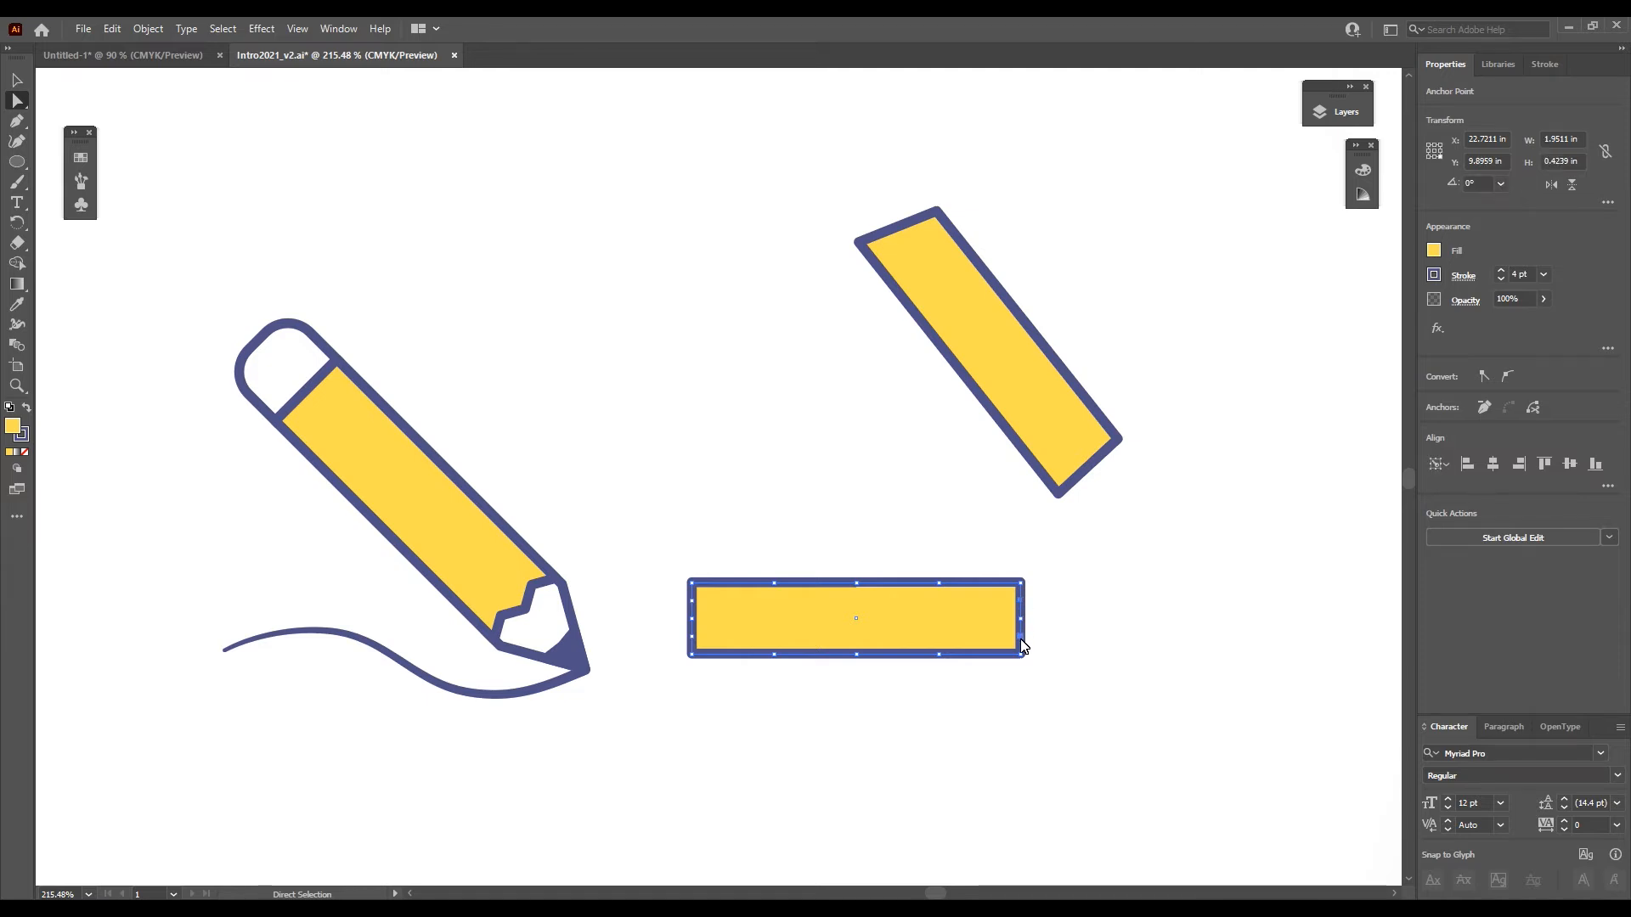
pyautogui.moveTo(1022, 646); pyautogui.dragTo(1007, 637)
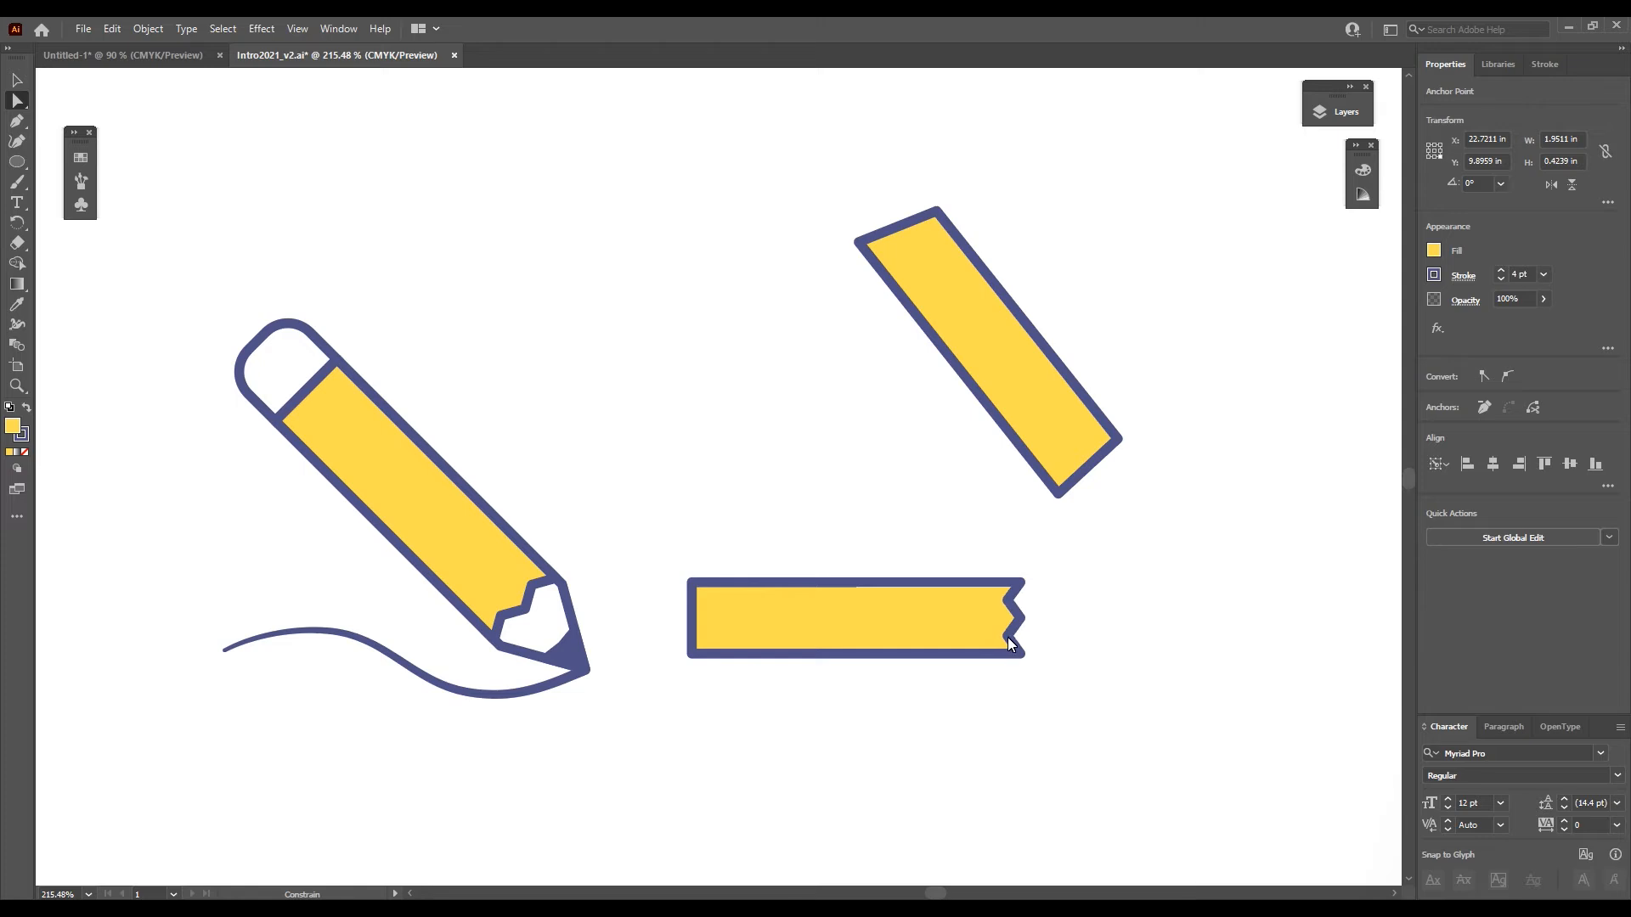
pyautogui.click(1081, 601)
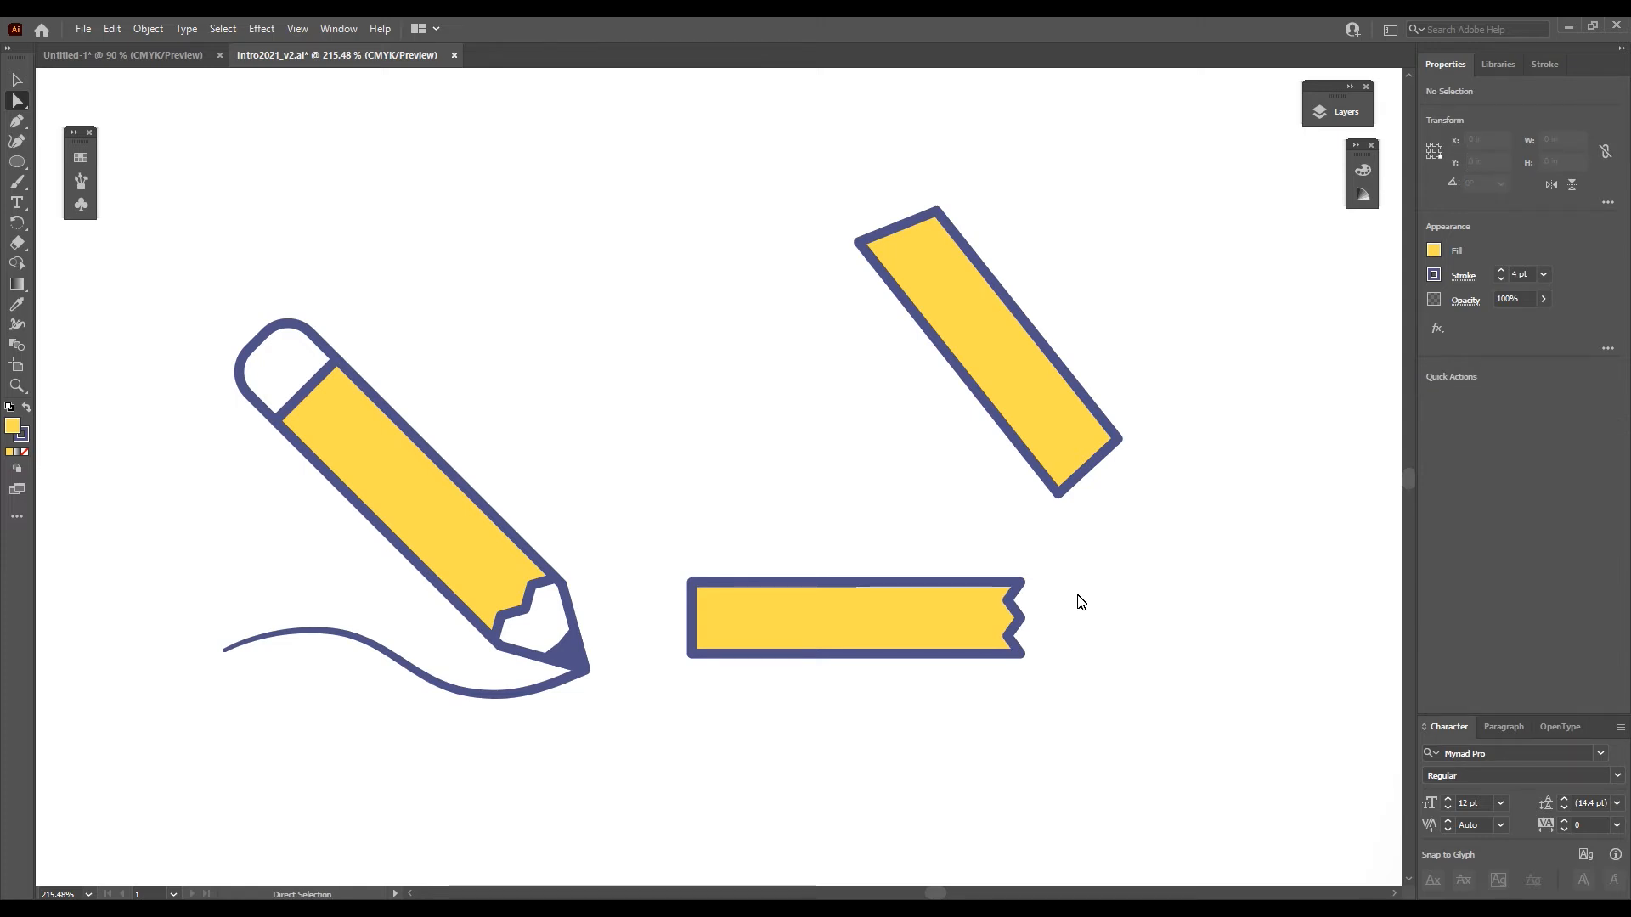
# - Move the horizontal zigzag-ended shape up and left, placing it between the pencil and the tilted four-sided shape
pyautogui.click(14, 85)
pyautogui.click(940, 612)
pyautogui.doubleClick(930, 603)
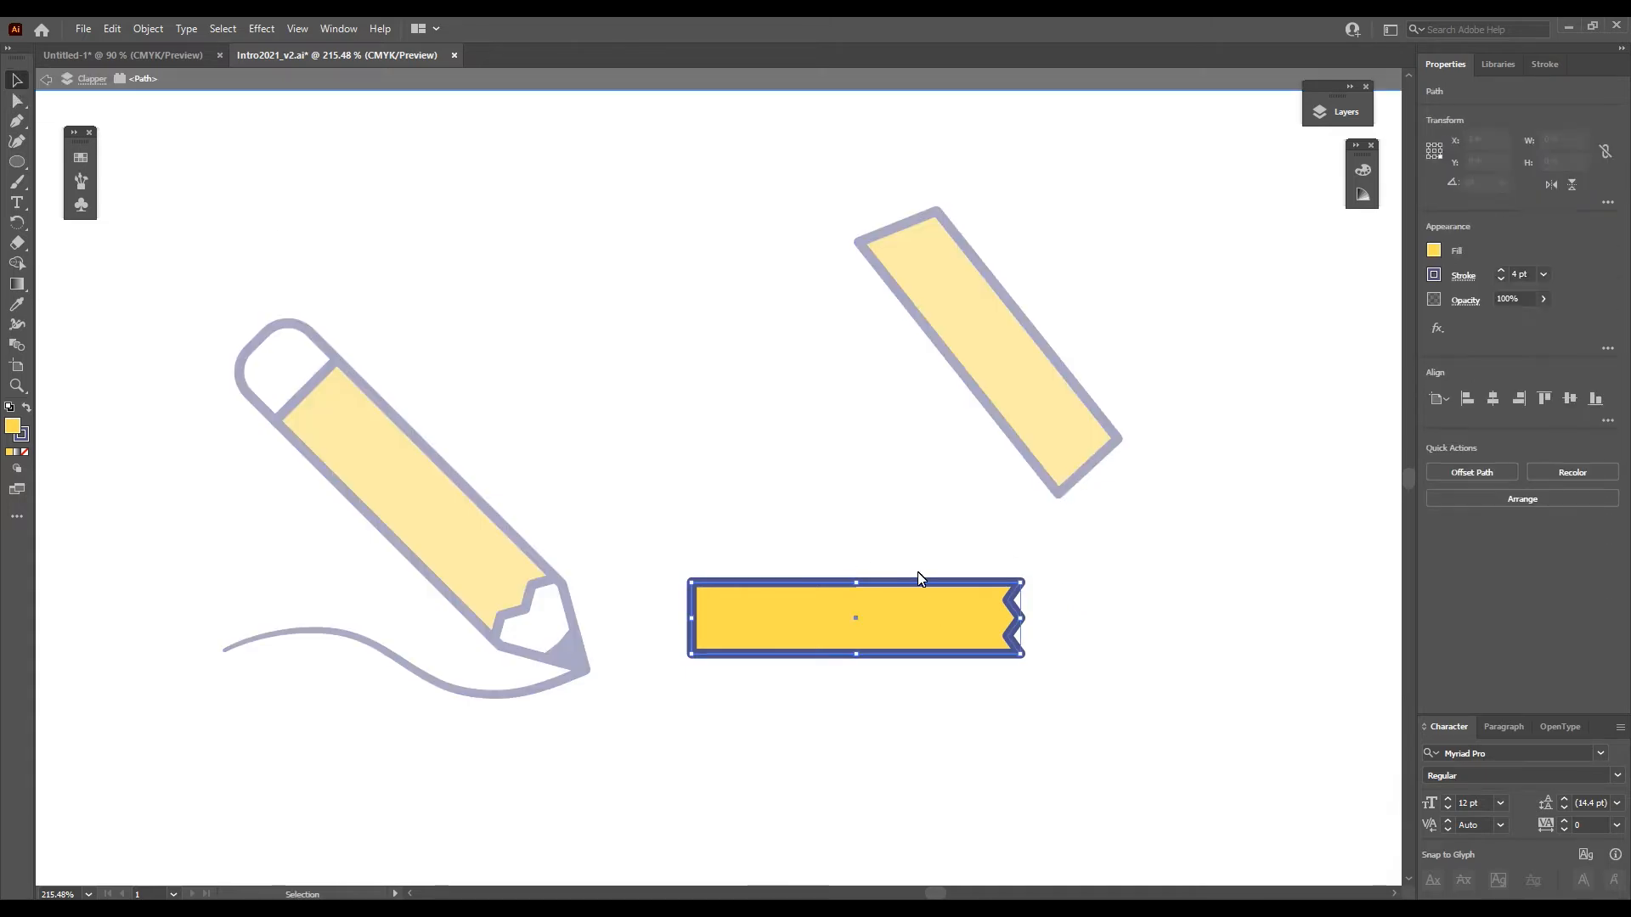
pyautogui.moveTo(920, 626); pyautogui.dragTo(853, 493)
pyautogui.click(1049, 540)
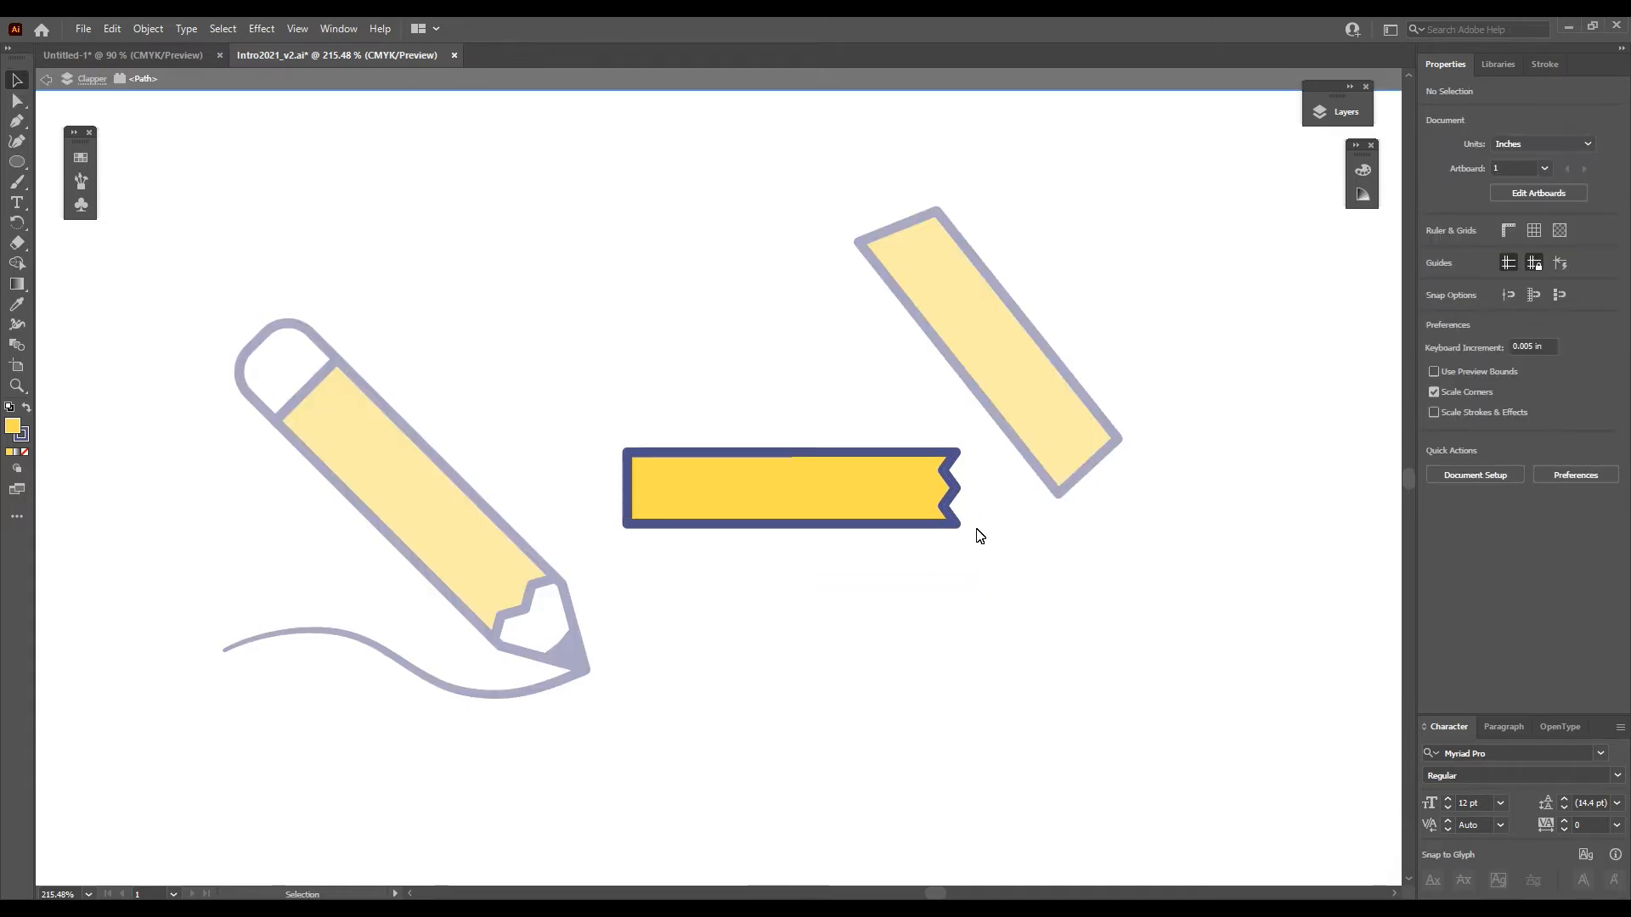
# - Add anchor points to the tilted yellow shape and pull two points of its lower end inward to form a zigzag
pyautogui.doubleClick(1008, 404)
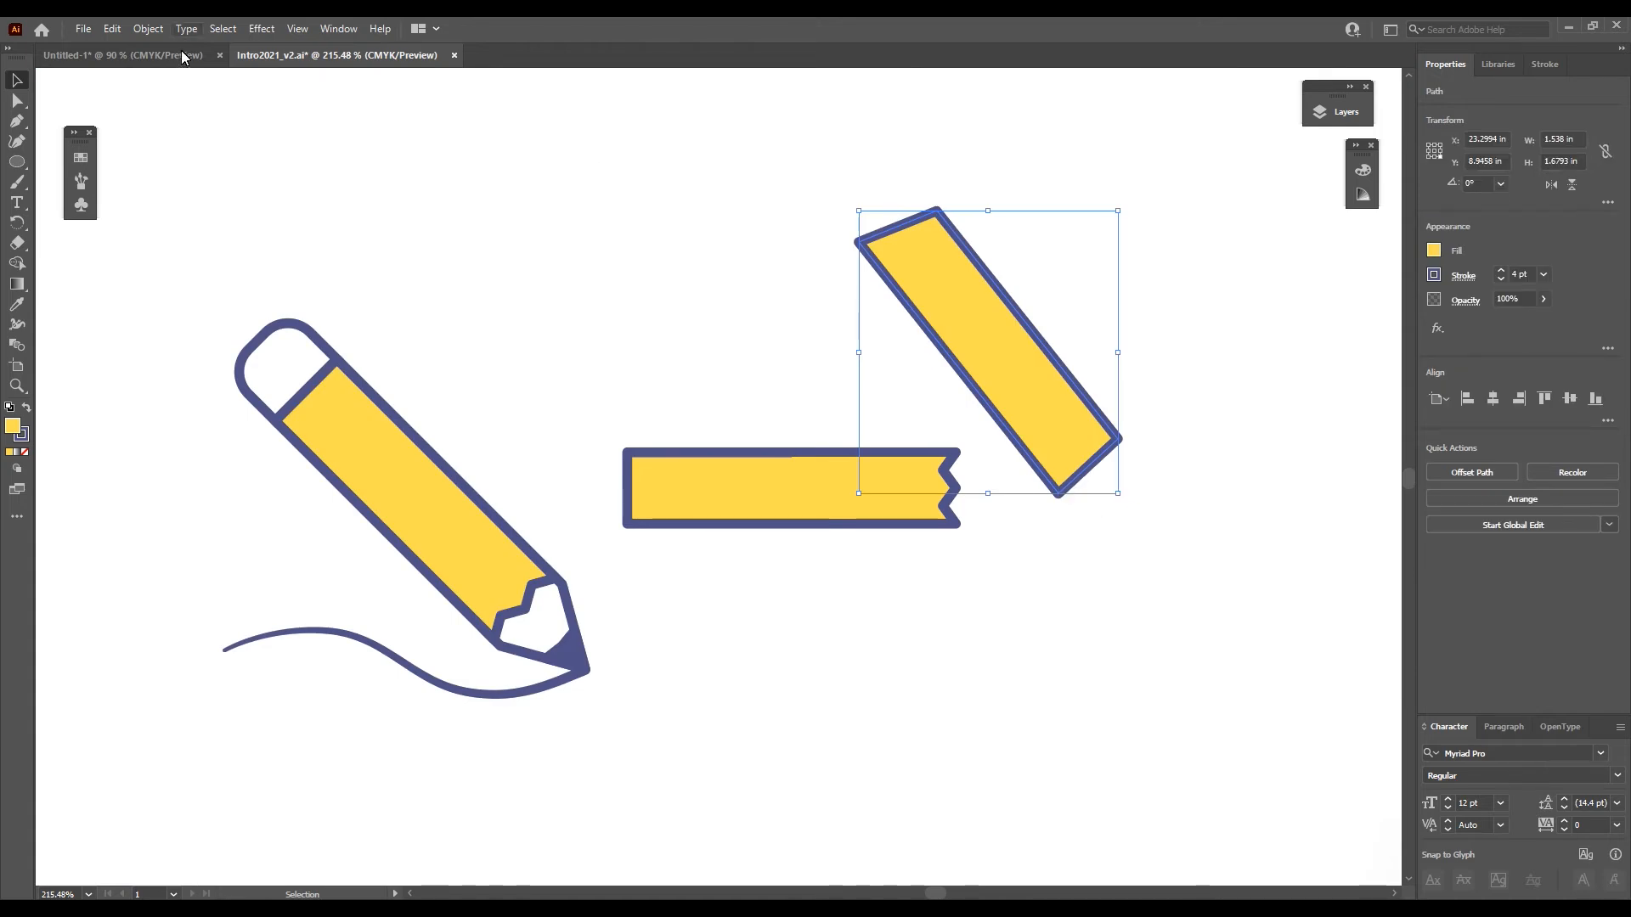
pyautogui.press('a')
pyautogui.moveTo(1099, 457)
pyautogui.mouseDown()
pyautogui.moveTo(1085, 432)
pyautogui.moveTo(1114, 462)
pyautogui.moveTo(1098, 389)
pyautogui.moveTo(1006, 481)
pyautogui.moveTo(910, 483)
pyautogui.moveTo(1111, 480)
pyautogui.moveTo(1096, 446)
pyautogui.mouseUp()
# - Select the two inner anchor points of the horizontal shape's zigzag end to inspect them, and clear the selection
pyautogui.click(926, 481)
pyautogui.click(945, 473)
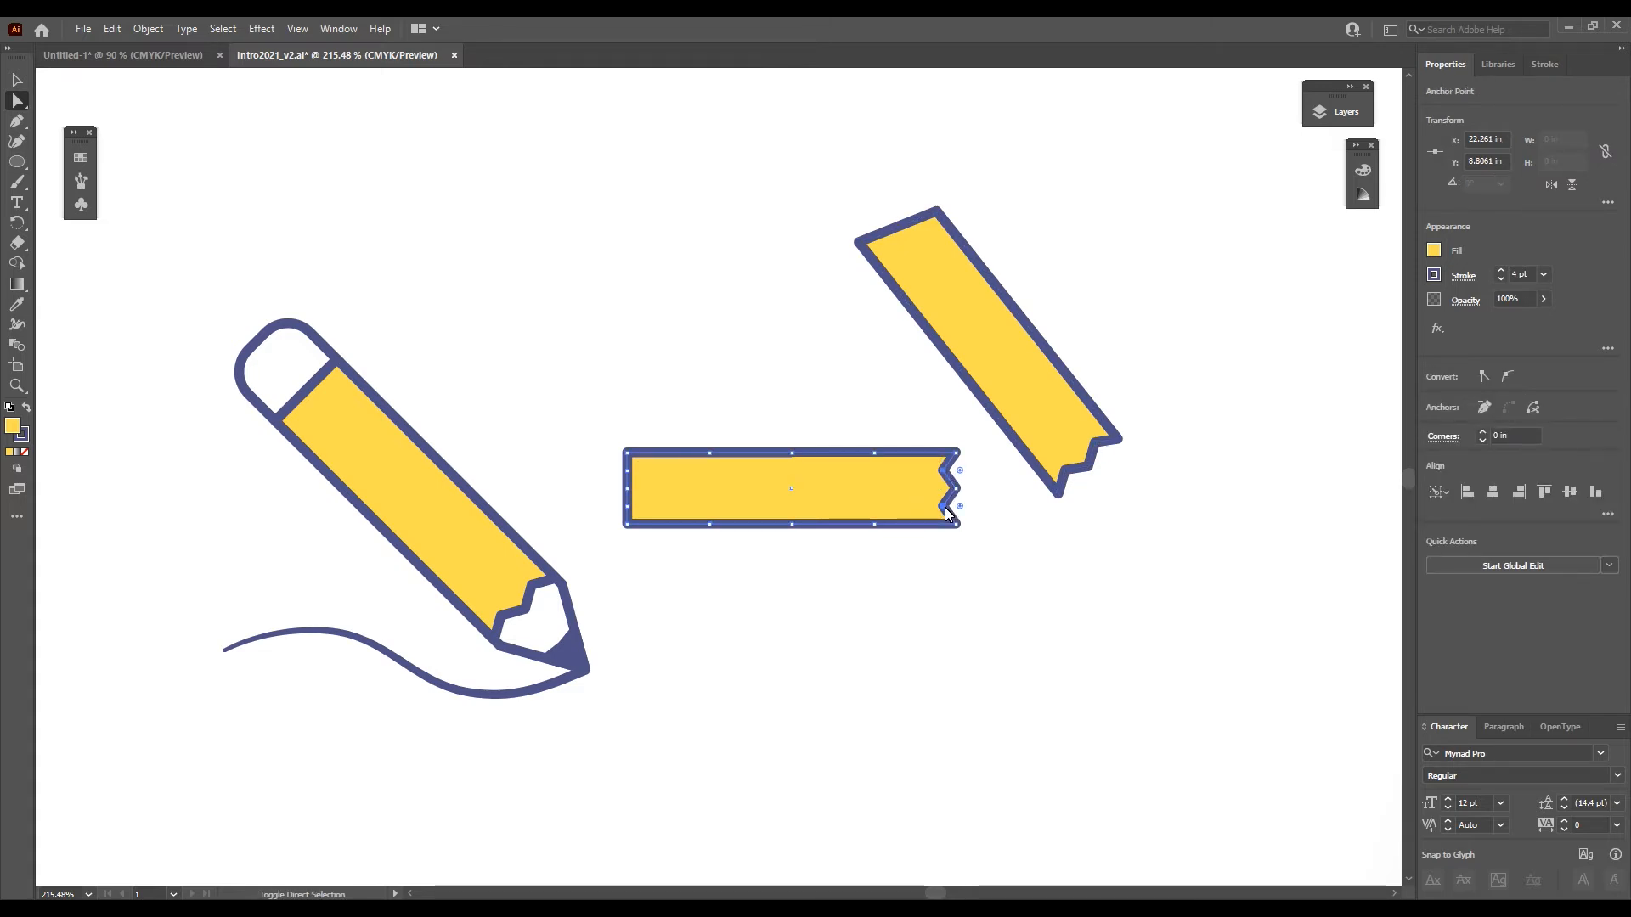
pyautogui.click(1010, 507)
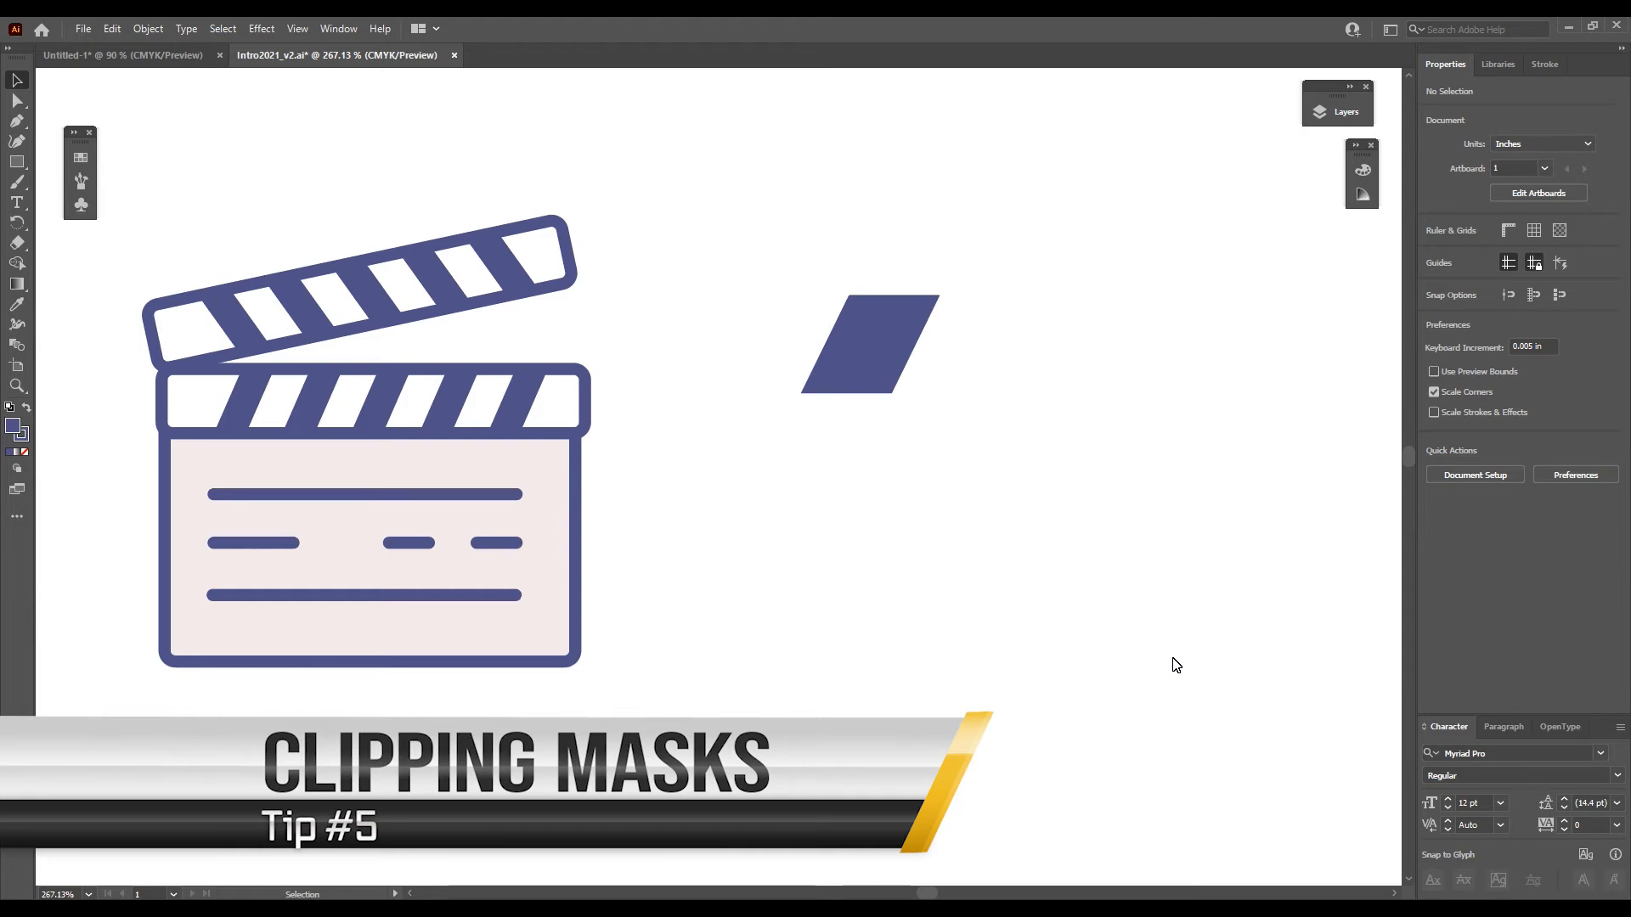
# - Move the blue parallelogram toward the clapperboard and duplicate it three times into a row spaced about 0.7 in apart
pyautogui.click(337, 291)
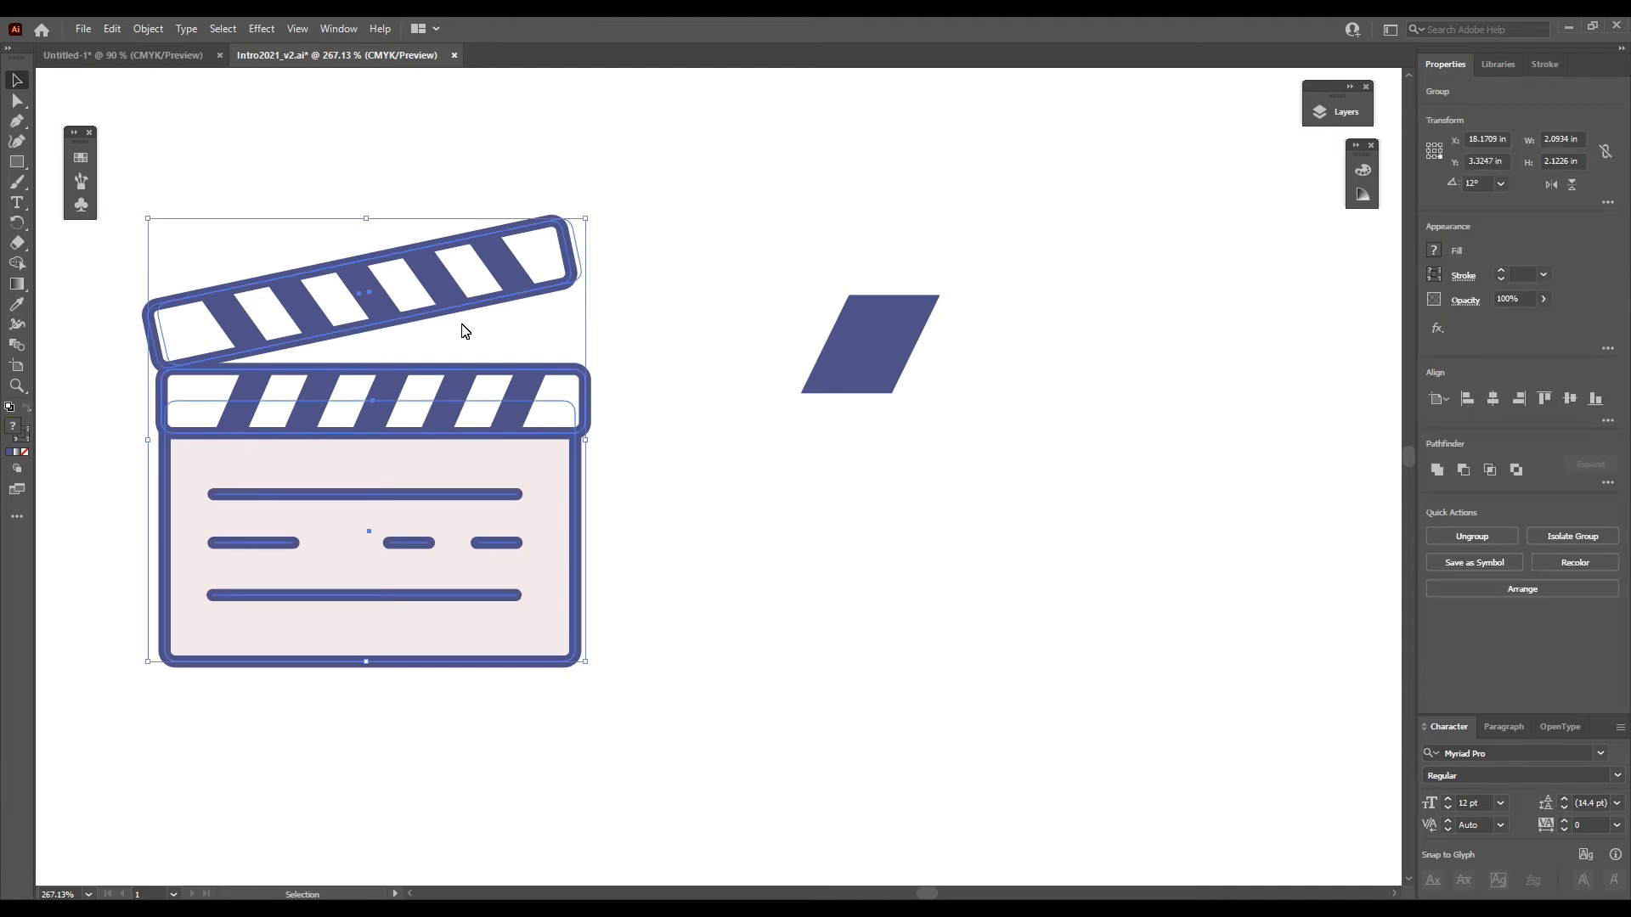
pyautogui.moveTo(853, 332); pyautogui.dragTo(767, 289)
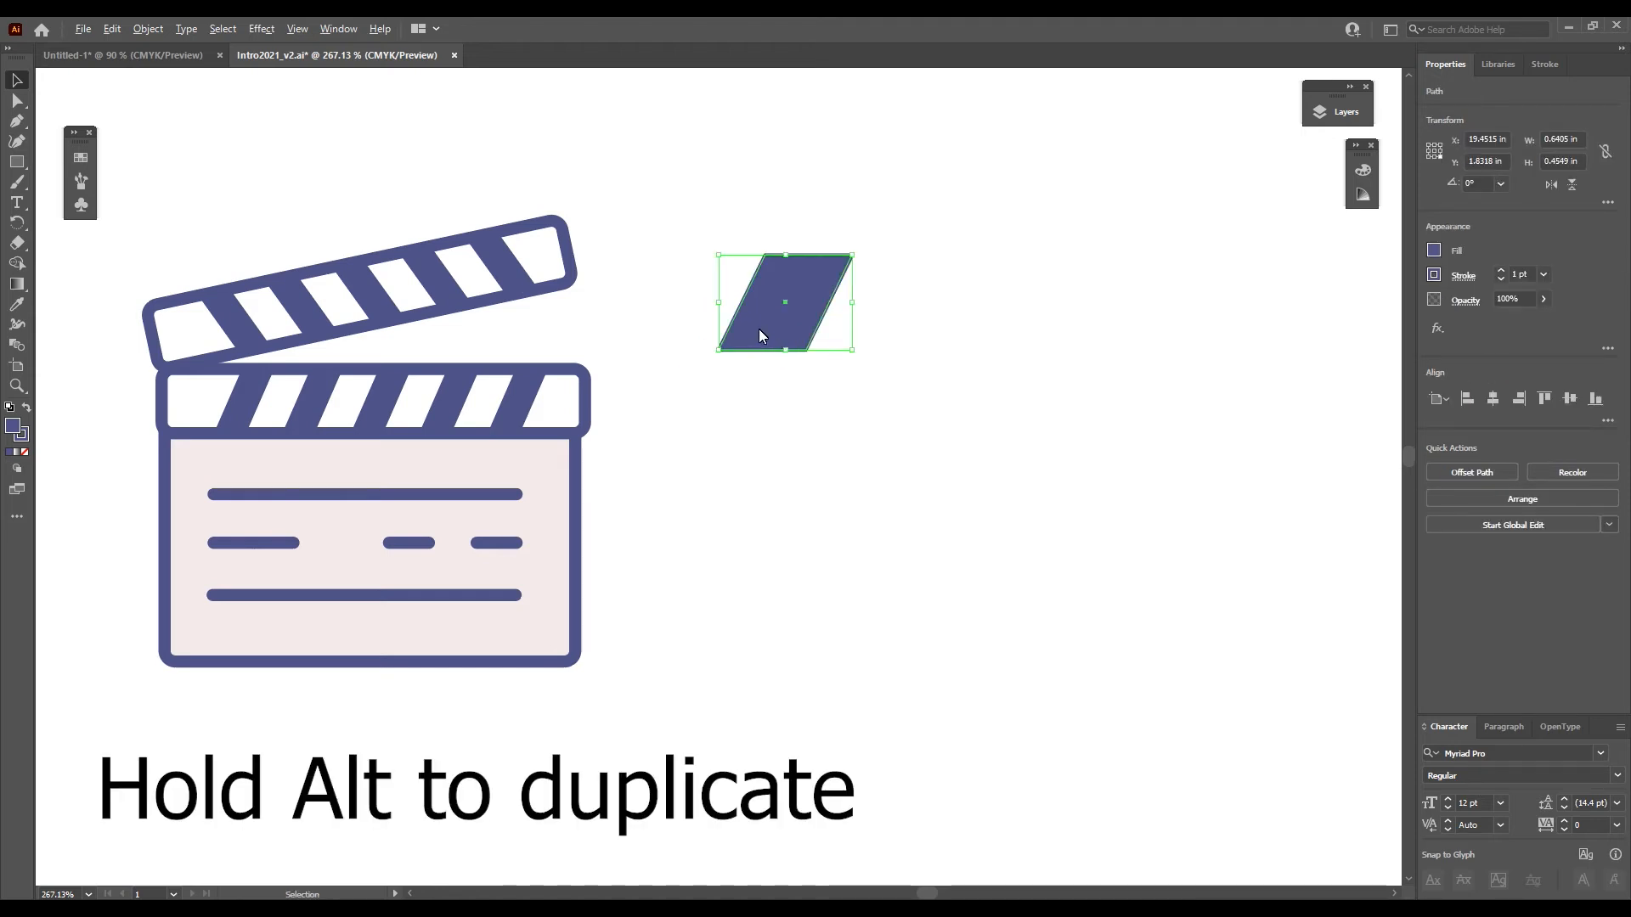
pyautogui.moveTo(759, 331); pyautogui.dragTo(905, 317)
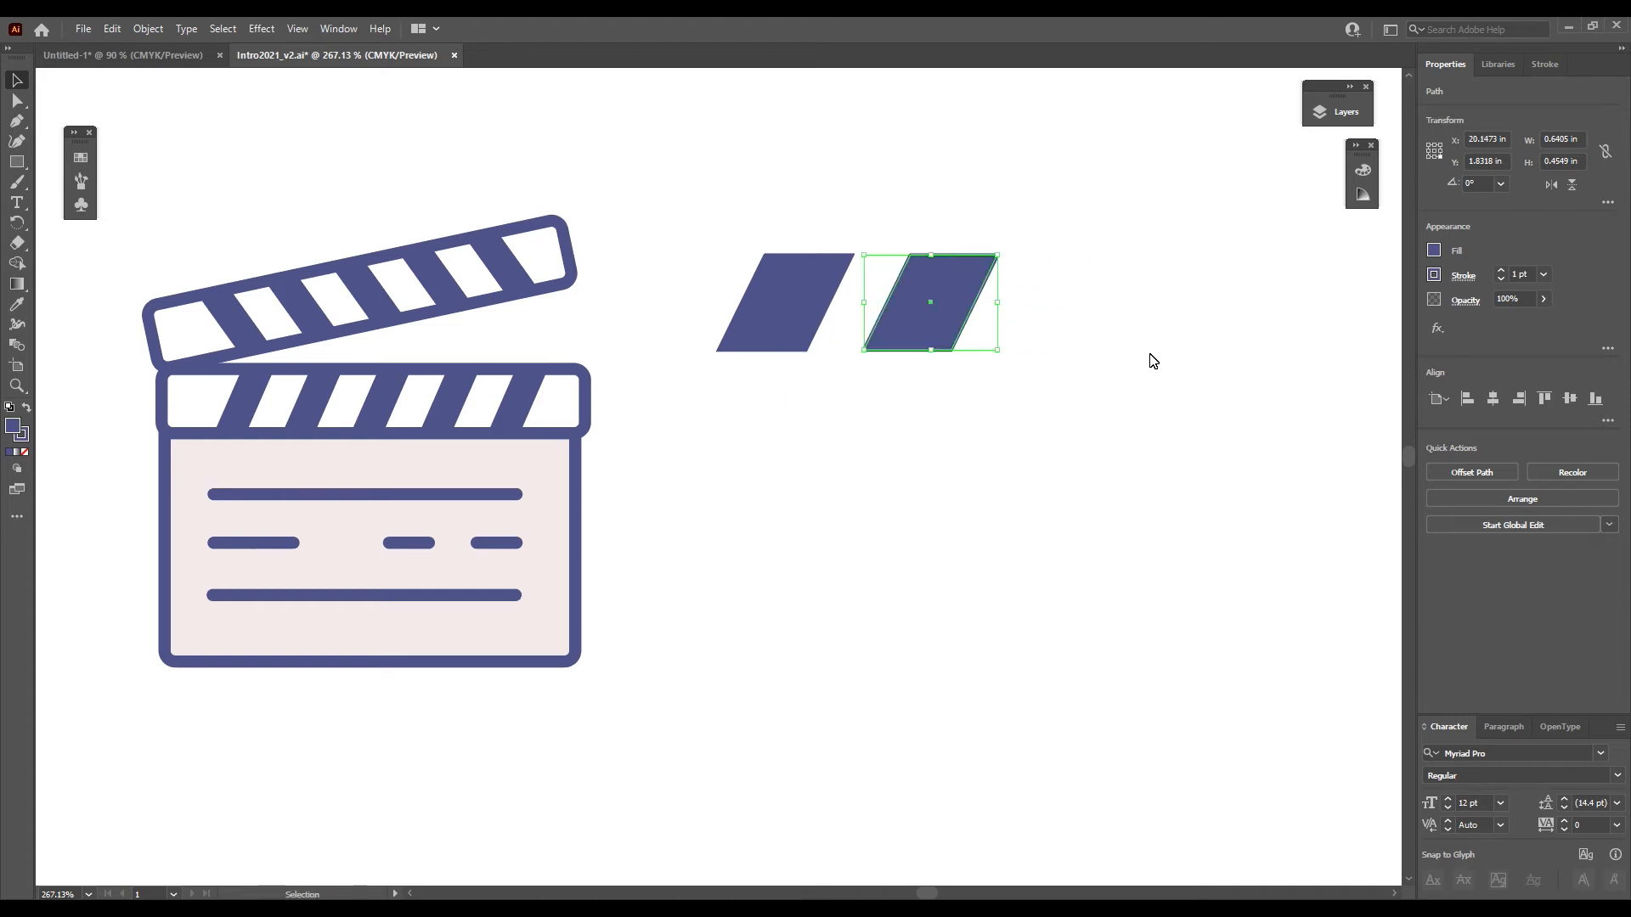
pyautogui.hotkey('ctrl', 'd')
pyautogui.hotkey('ctrl', 'd')
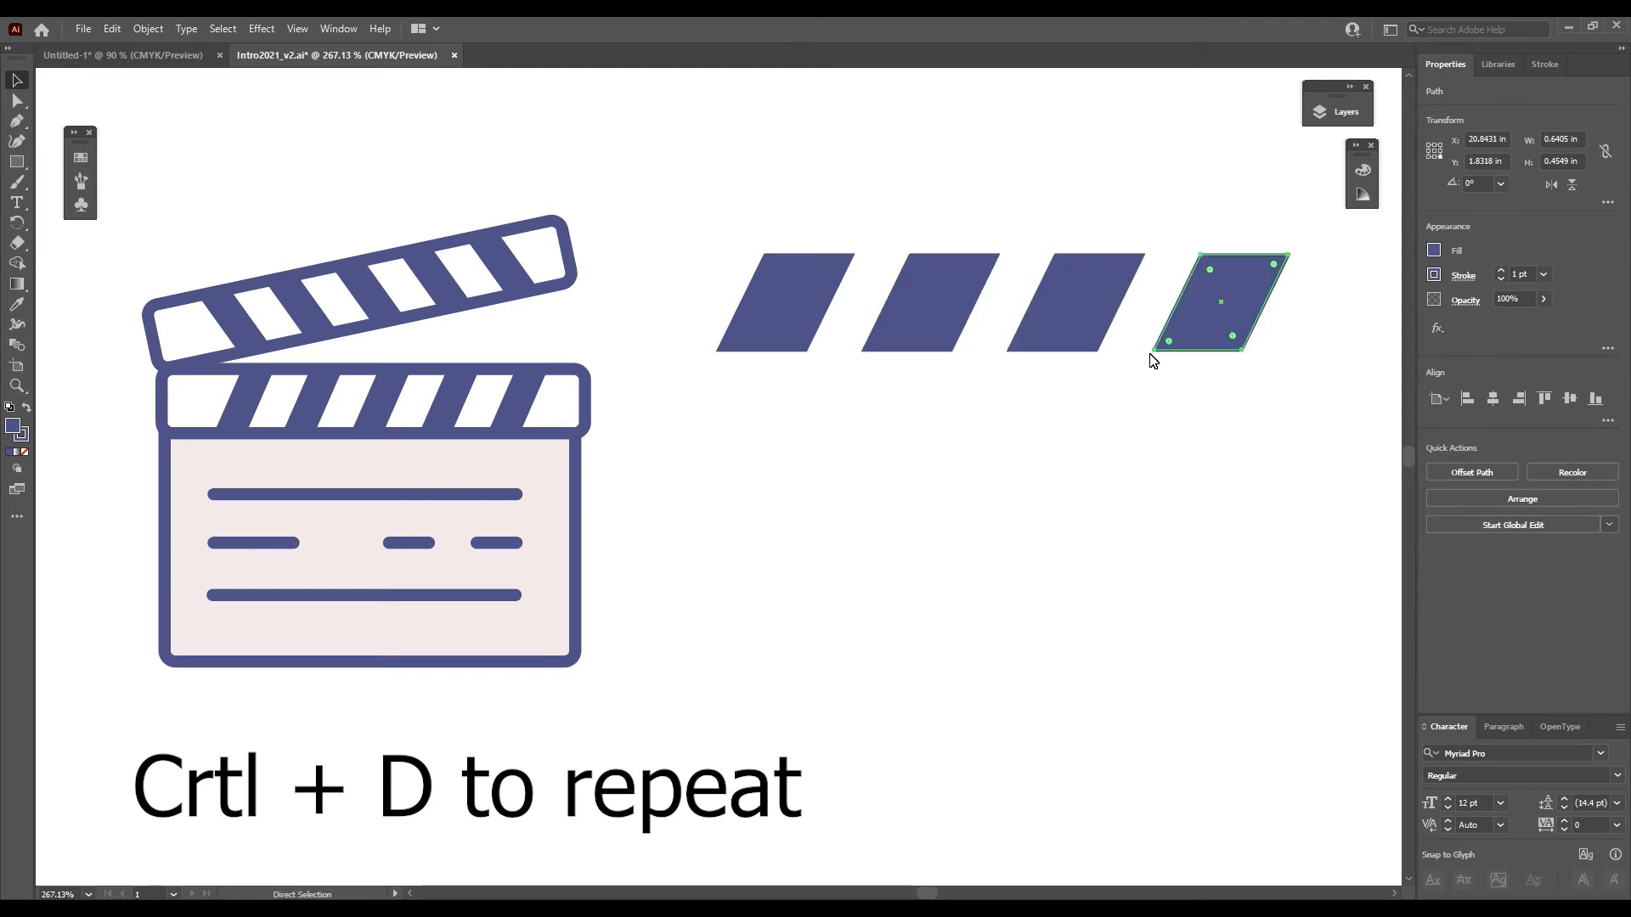
pyautogui.click(1070, 473)
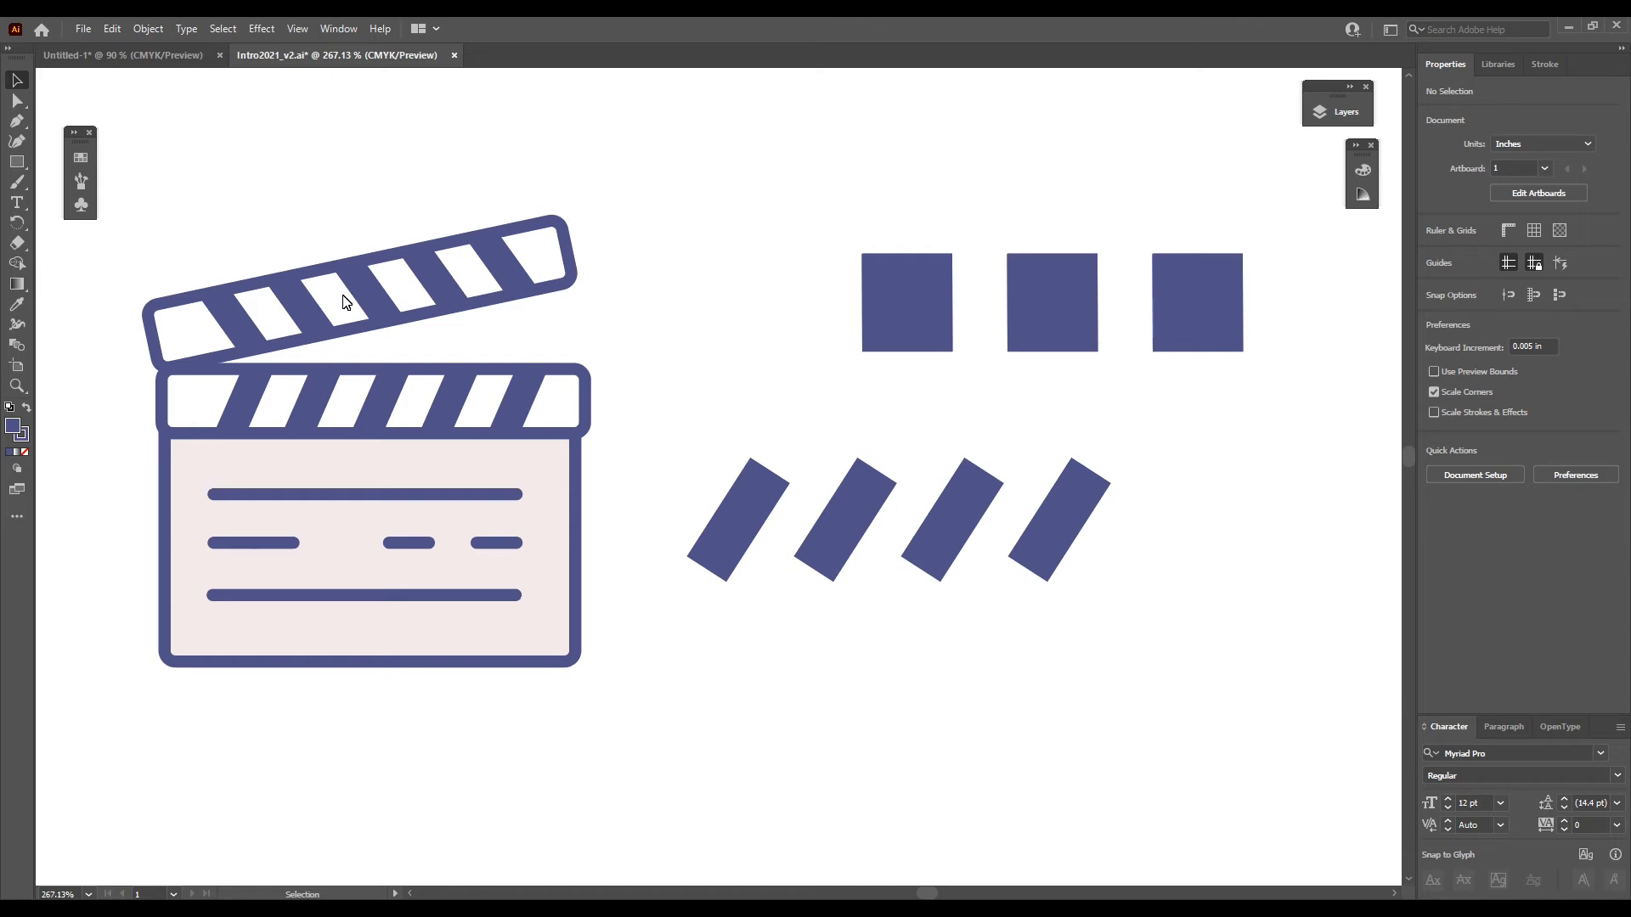
# - Draw a horizontal rectangle across the four slanted bars and trim its height, making it about 2.22 by 0.28 in
pyautogui.click(16, 167)
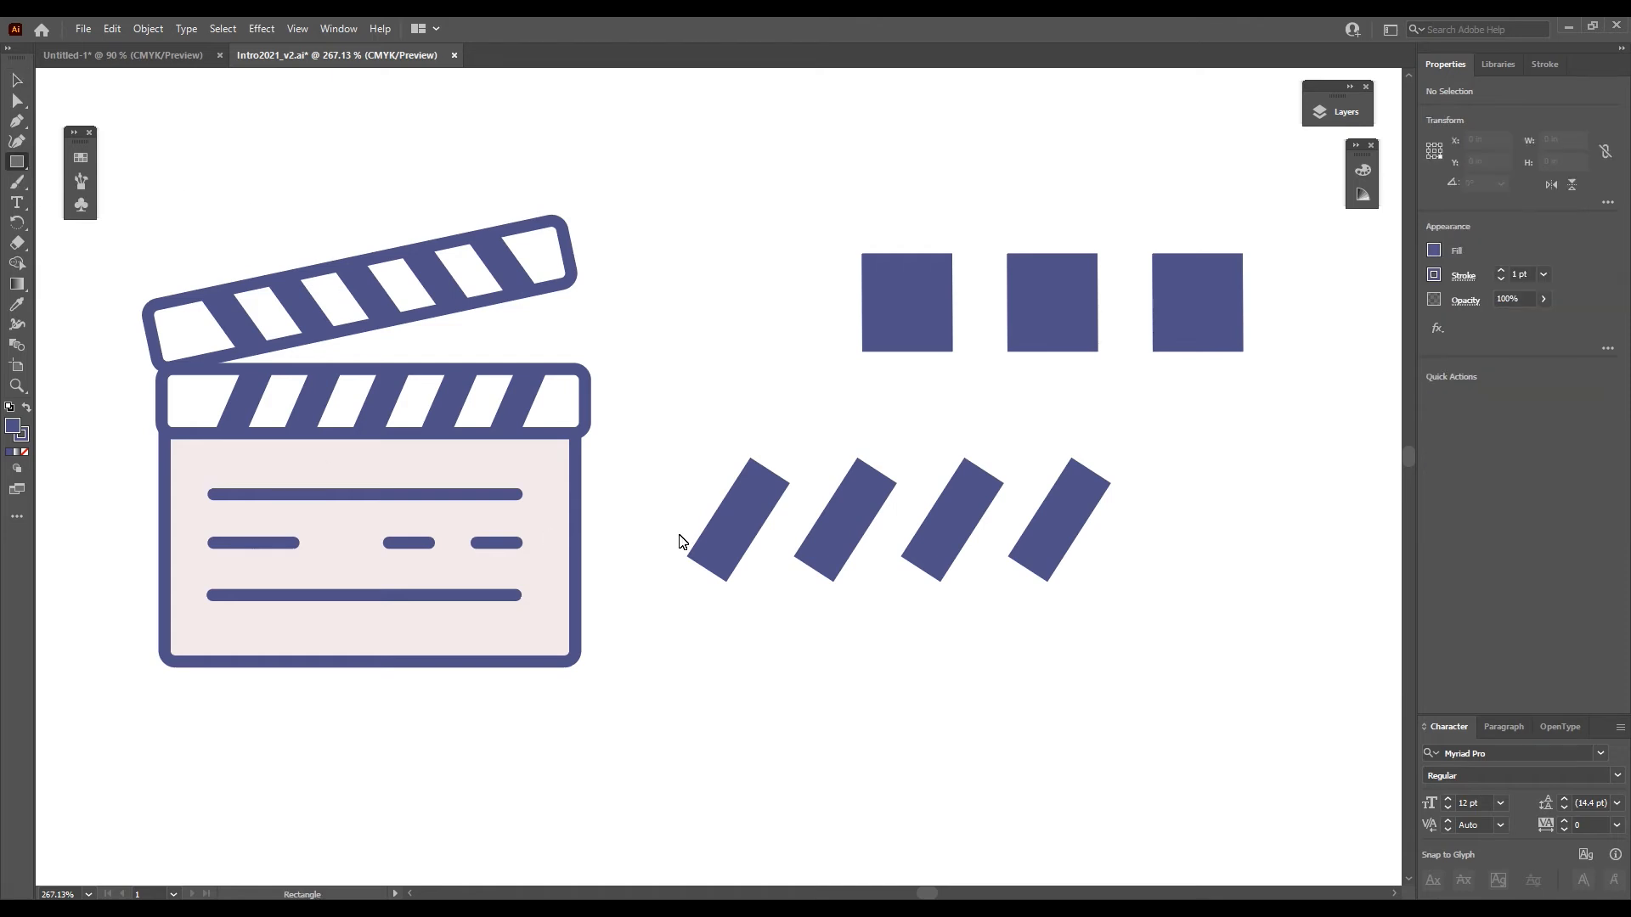
pyautogui.moveTo(670, 482); pyautogui.dragTo(1134, 551)
pyautogui.click(15, 80)
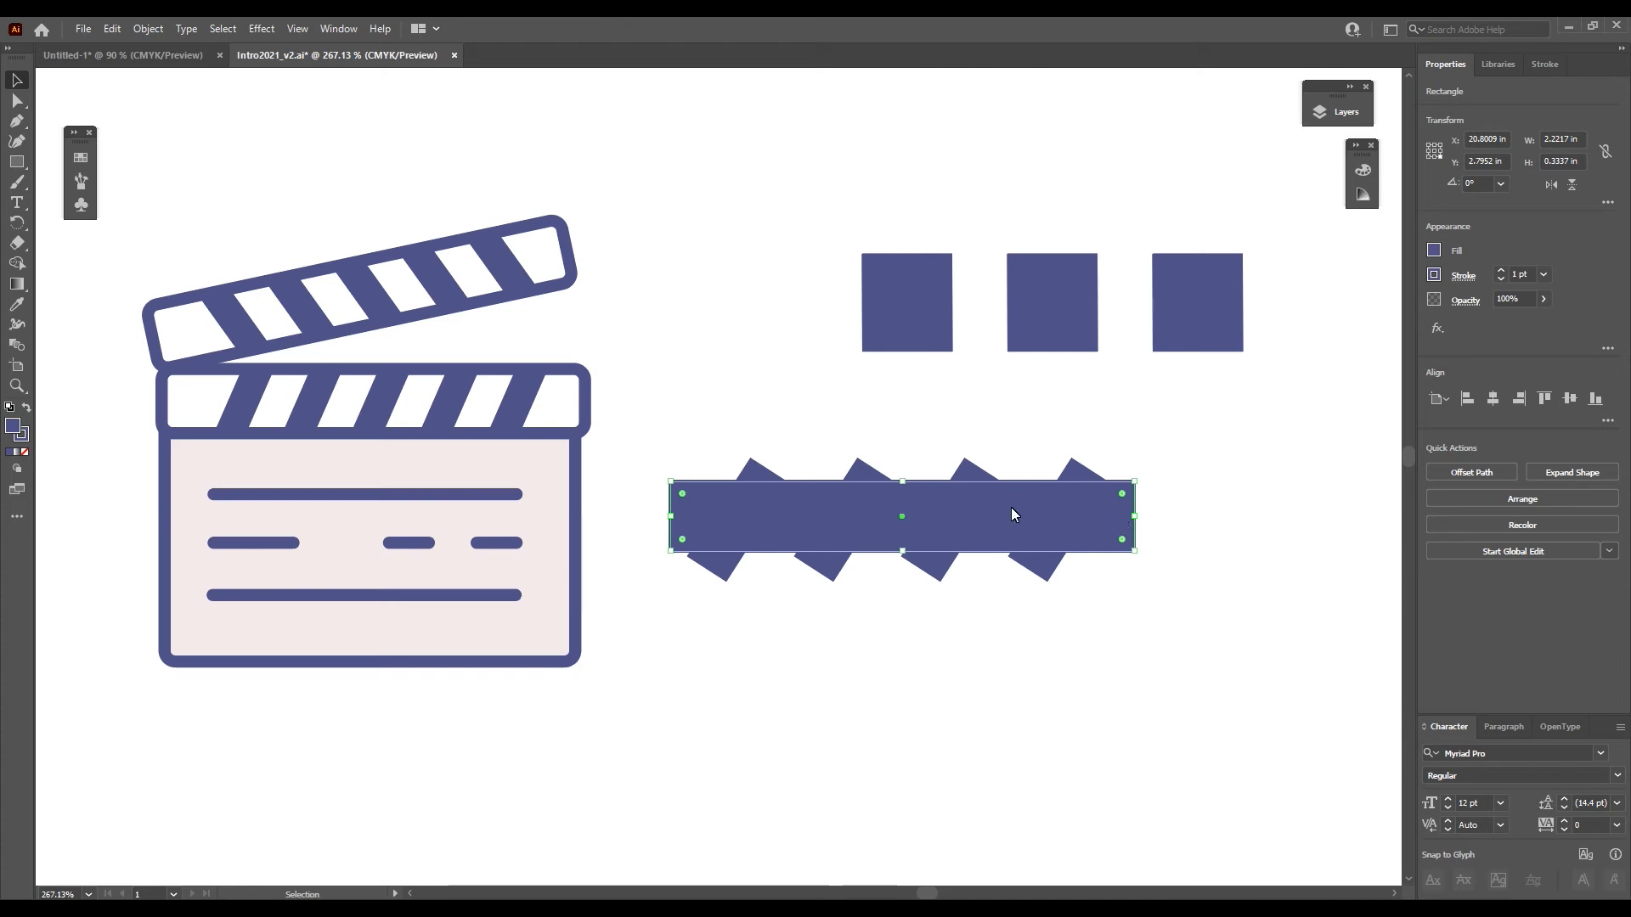
pyautogui.moveTo(902, 481); pyautogui.dragTo(903, 488)
pyautogui.moveTo(903, 551); pyautogui.dragTo(902, 547)
pyautogui.click(966, 696)
# - Clip the four slanted bars to the long horizontal rectangle with a clipping mask
pyautogui.click(891, 528)
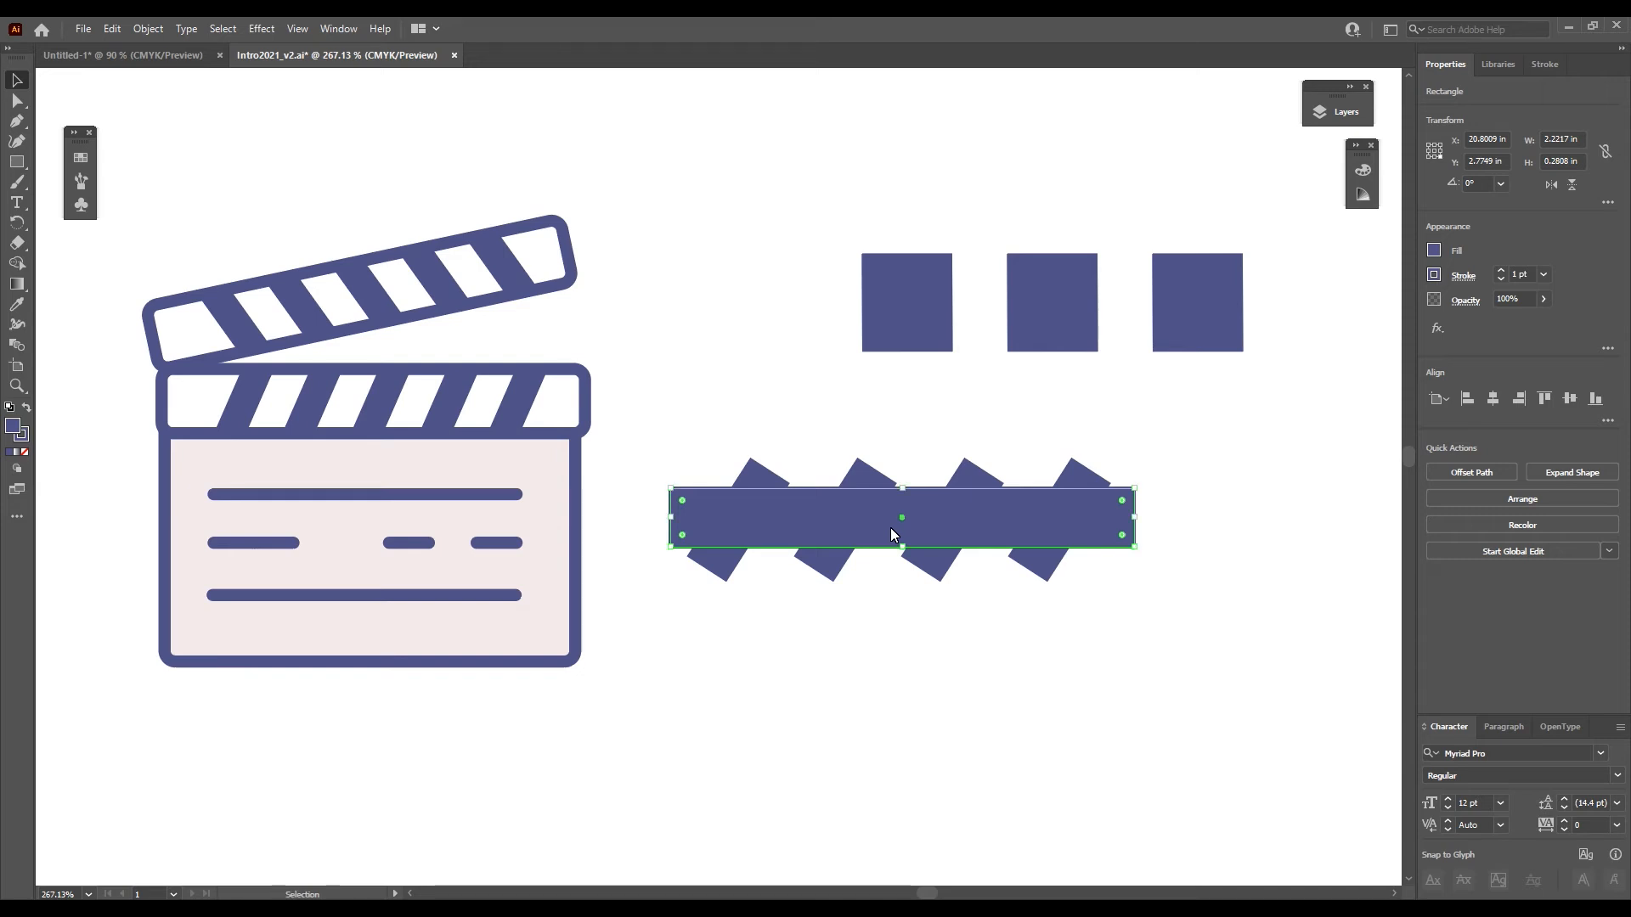
pyautogui.moveTo(1178, 648); pyautogui.dragTo(654, 427)
pyautogui.click(805, 401)
pyautogui.click(813, 520)
pyautogui.moveTo(628, 411); pyautogui.dragTo(1166, 625)
pyautogui.click(1500, 562)
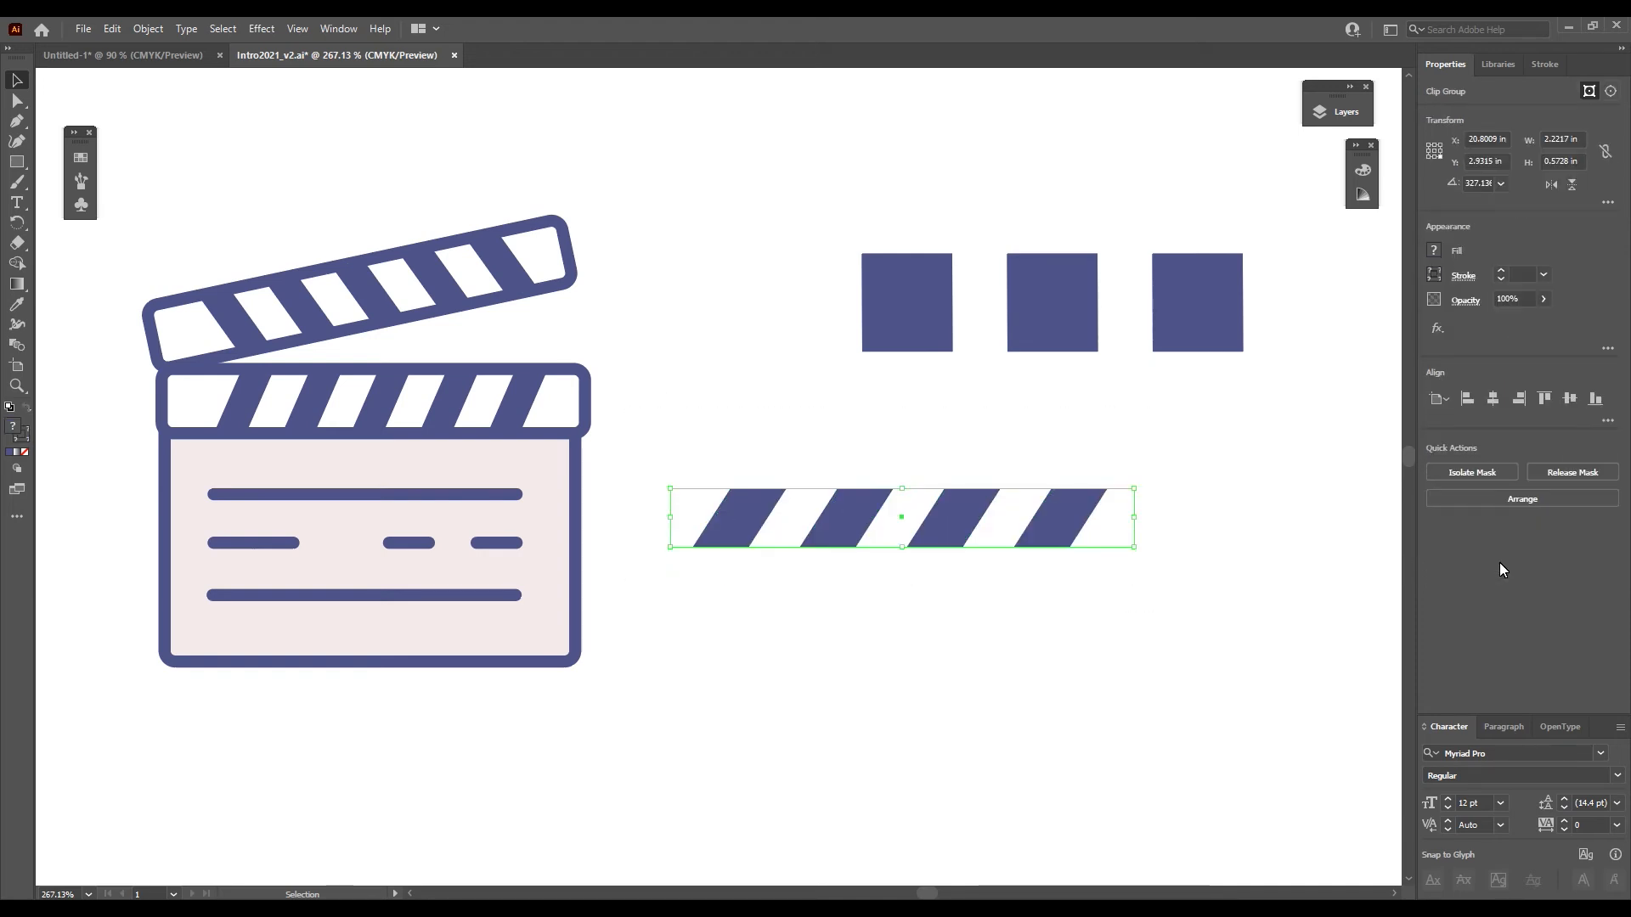
# - Try to move the clipped stripes slightly up and to the right
pyautogui.click(948, 616)
pyautogui.moveTo(938, 528)
pyautogui.mouseDown()
pyautogui.moveTo(964, 486)
pyautogui.moveTo(977, 499)
pyautogui.moveTo(953, 510)
pyautogui.mouseUp()
pyautogui.hotkey('ctrl', 'z')
# - Paste the copied long rectangle in place over the clipped stripes, undoing an extra regular paste
pyautogui.hotkey('ctrl', 'shift', 'v')
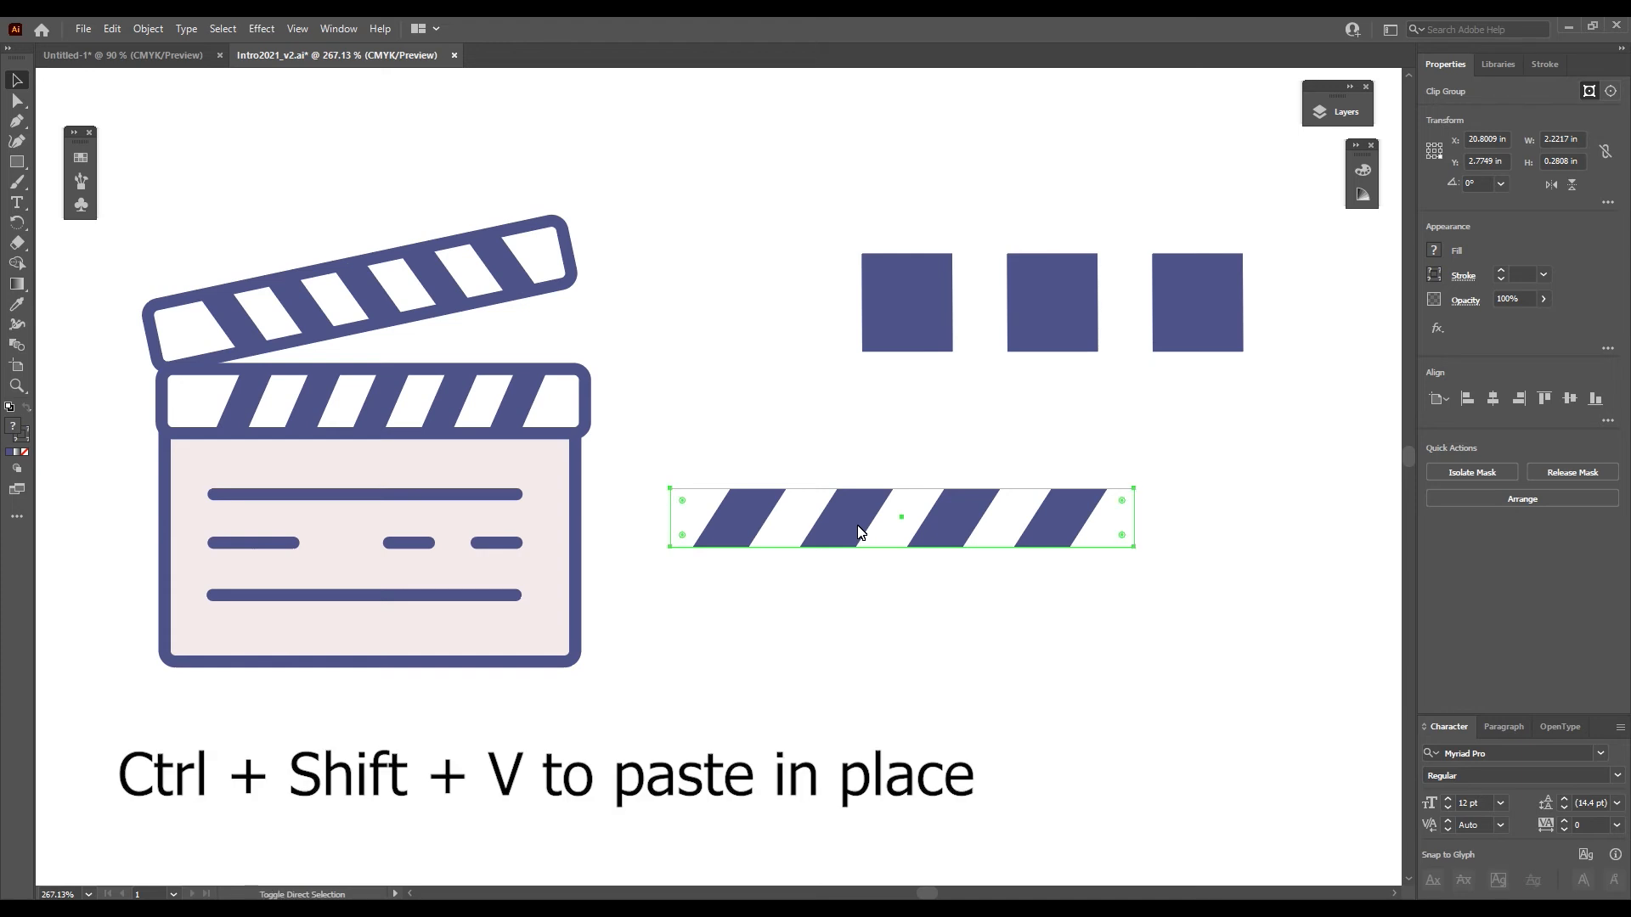
pyautogui.hotkey('ctrl', 'shift', 'v')
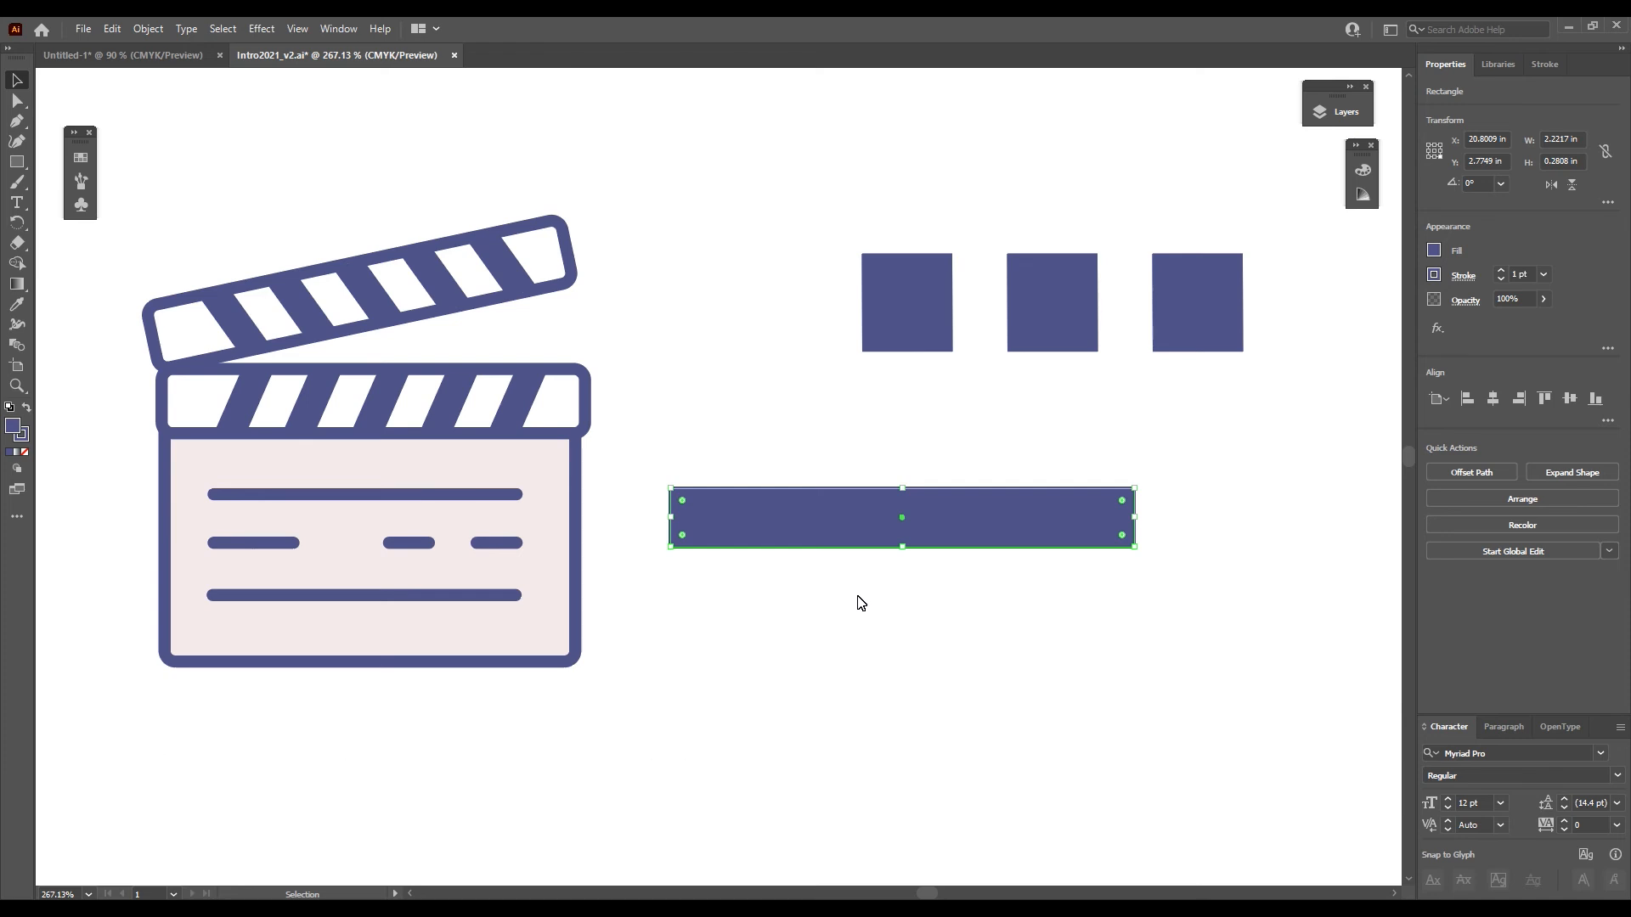
pyautogui.hotkey('ctrl', 'v')
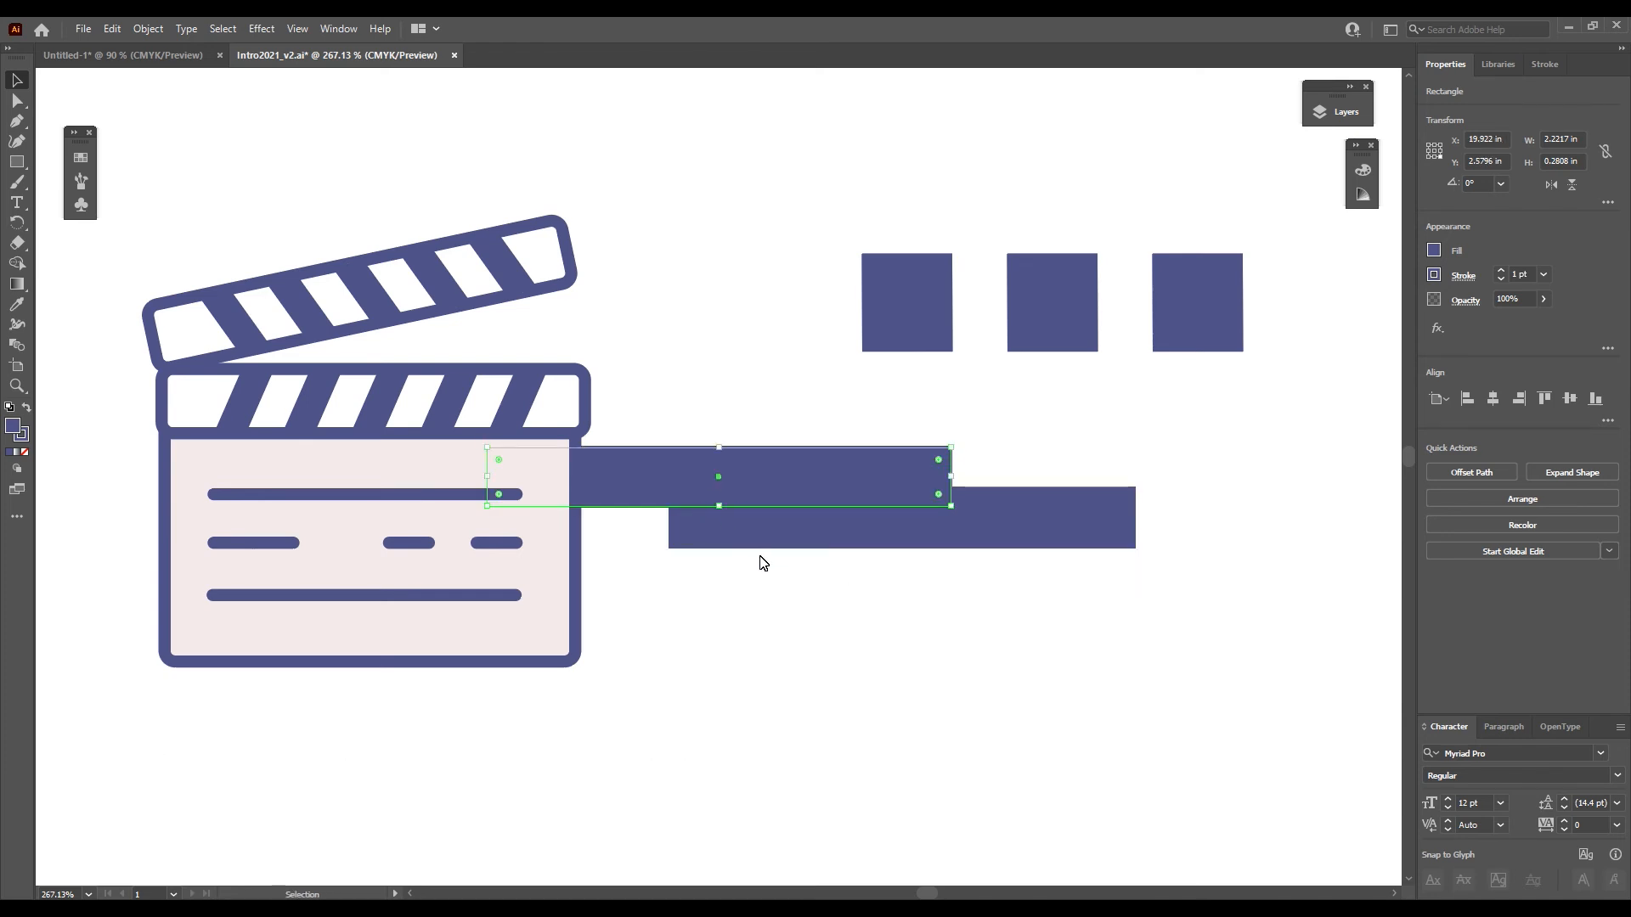
pyautogui.hotkey('ctrl', 'z')
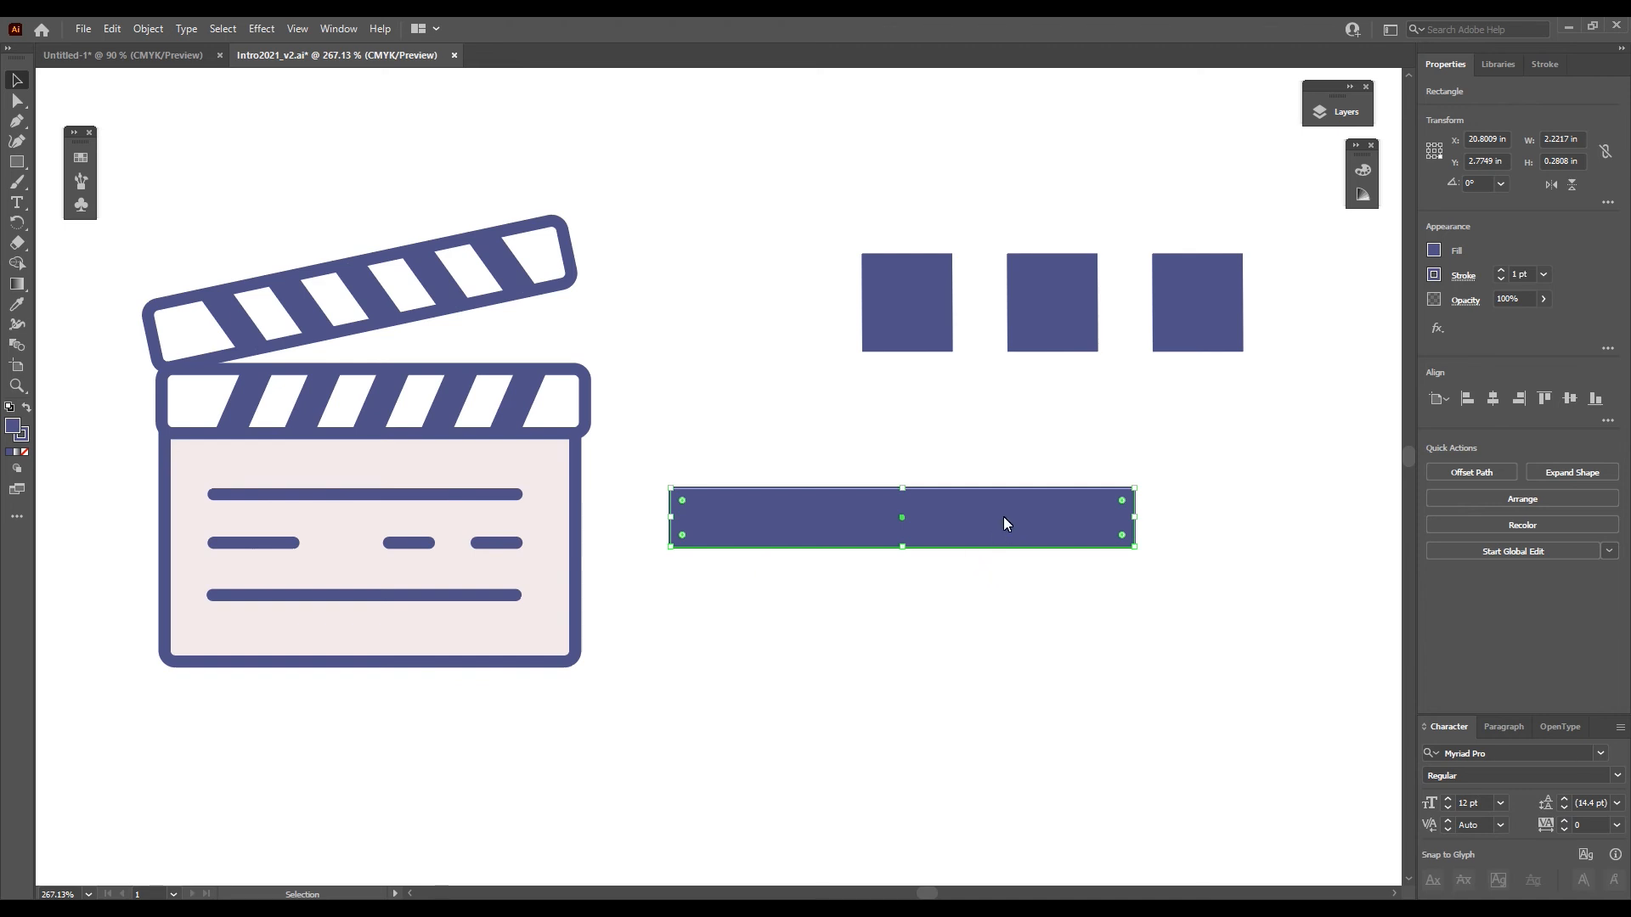
# - Fill the pasted rectangle with light gray and send it behind the clipped stripes
pyautogui.click(1434, 250)
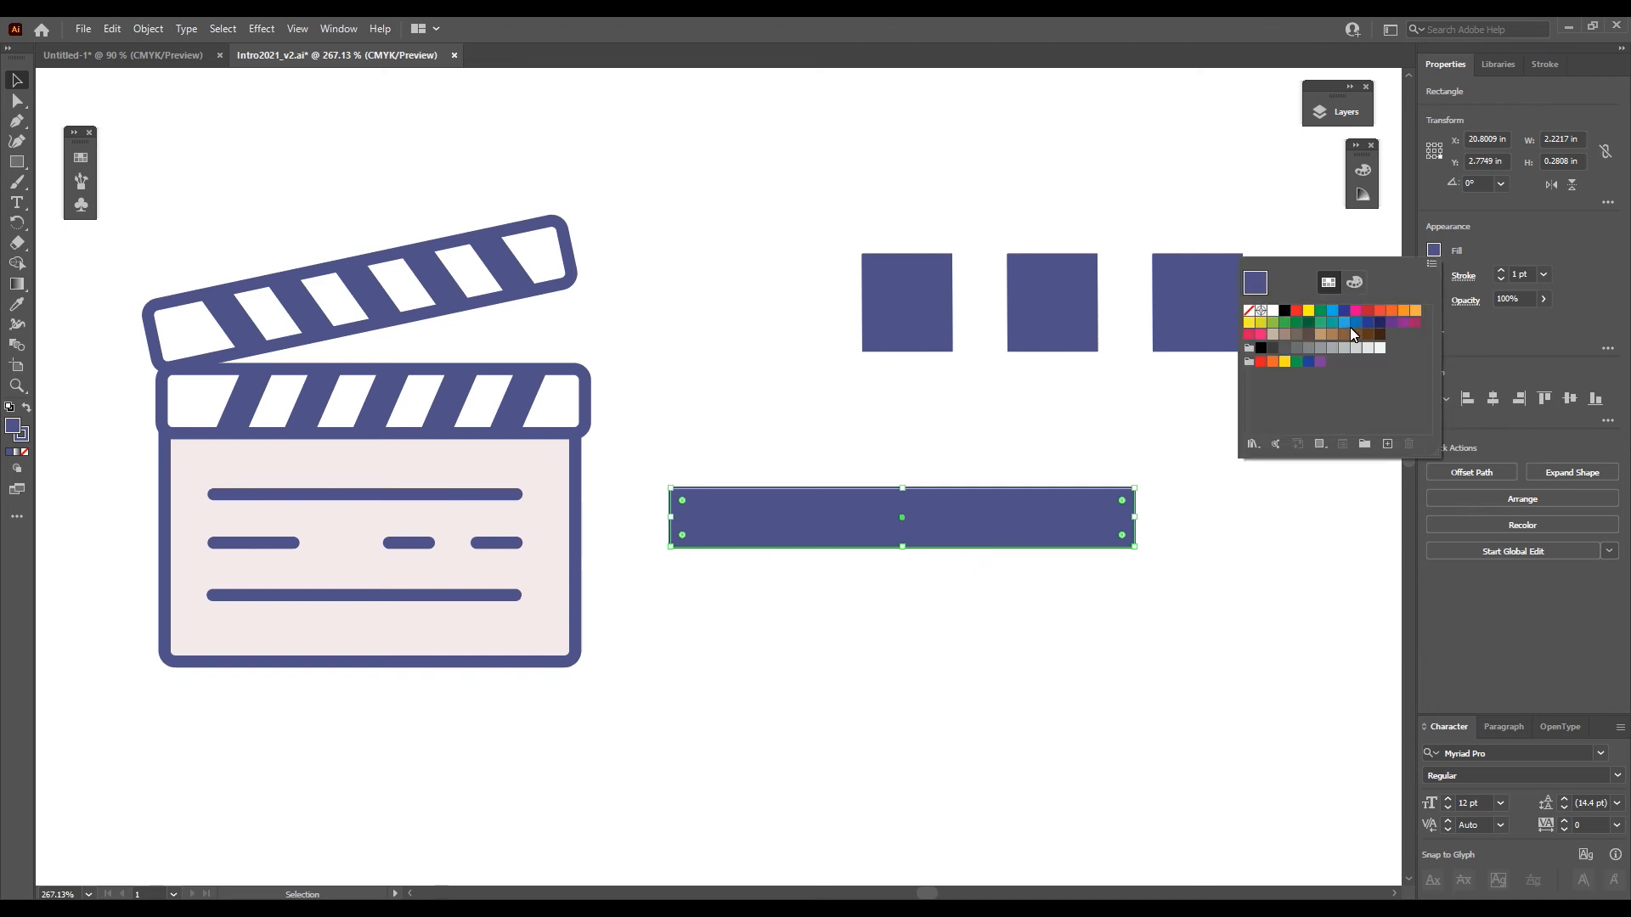
pyautogui.click(1378, 349)
pyautogui.click(11, 77)
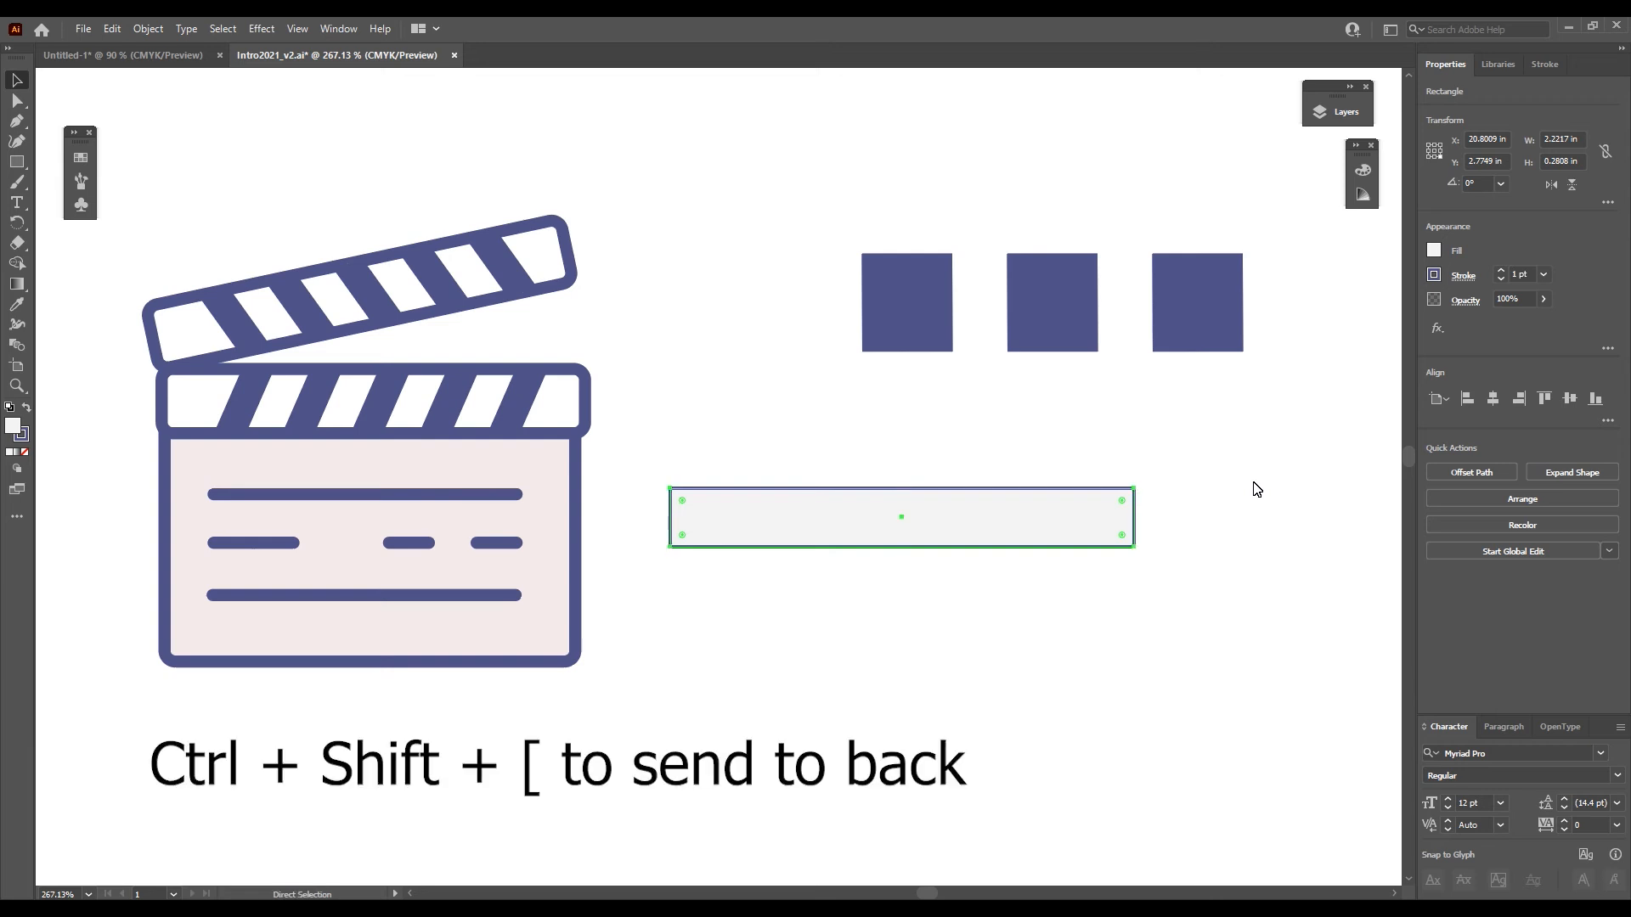
pyautogui.hotkey('ctrl', 'shift', '[')
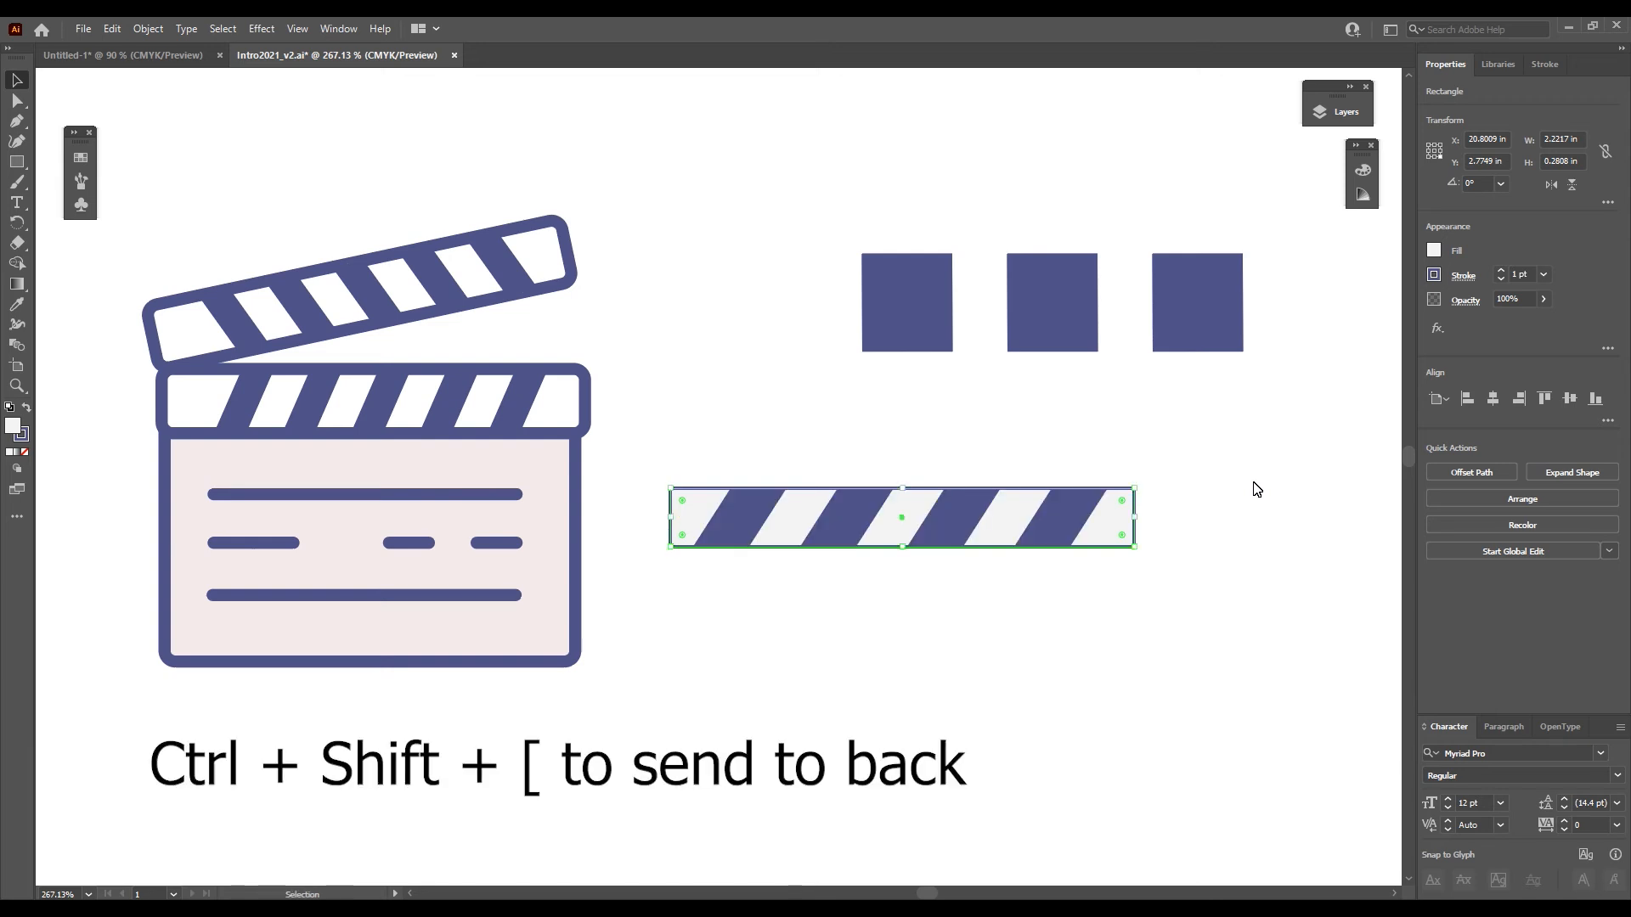
# - Move the clipped stripes and their light gray background together about 0.25 in left and slightly up
pyautogui.click(1256, 489)
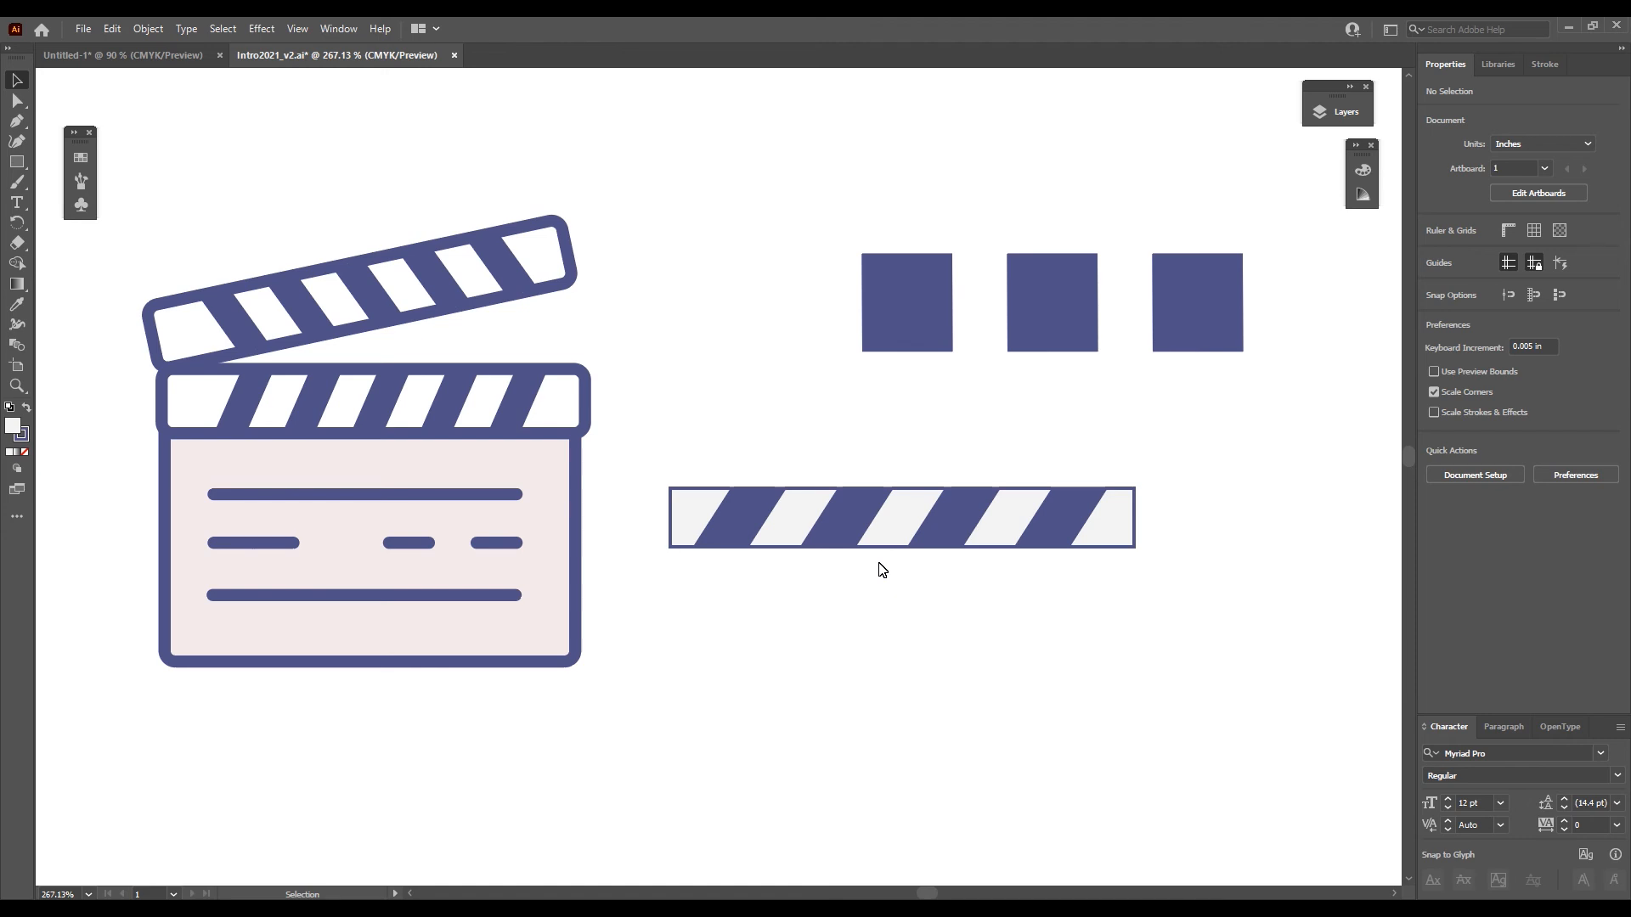
pyautogui.moveTo(1019, 528); pyautogui.dragTo(964, 521)
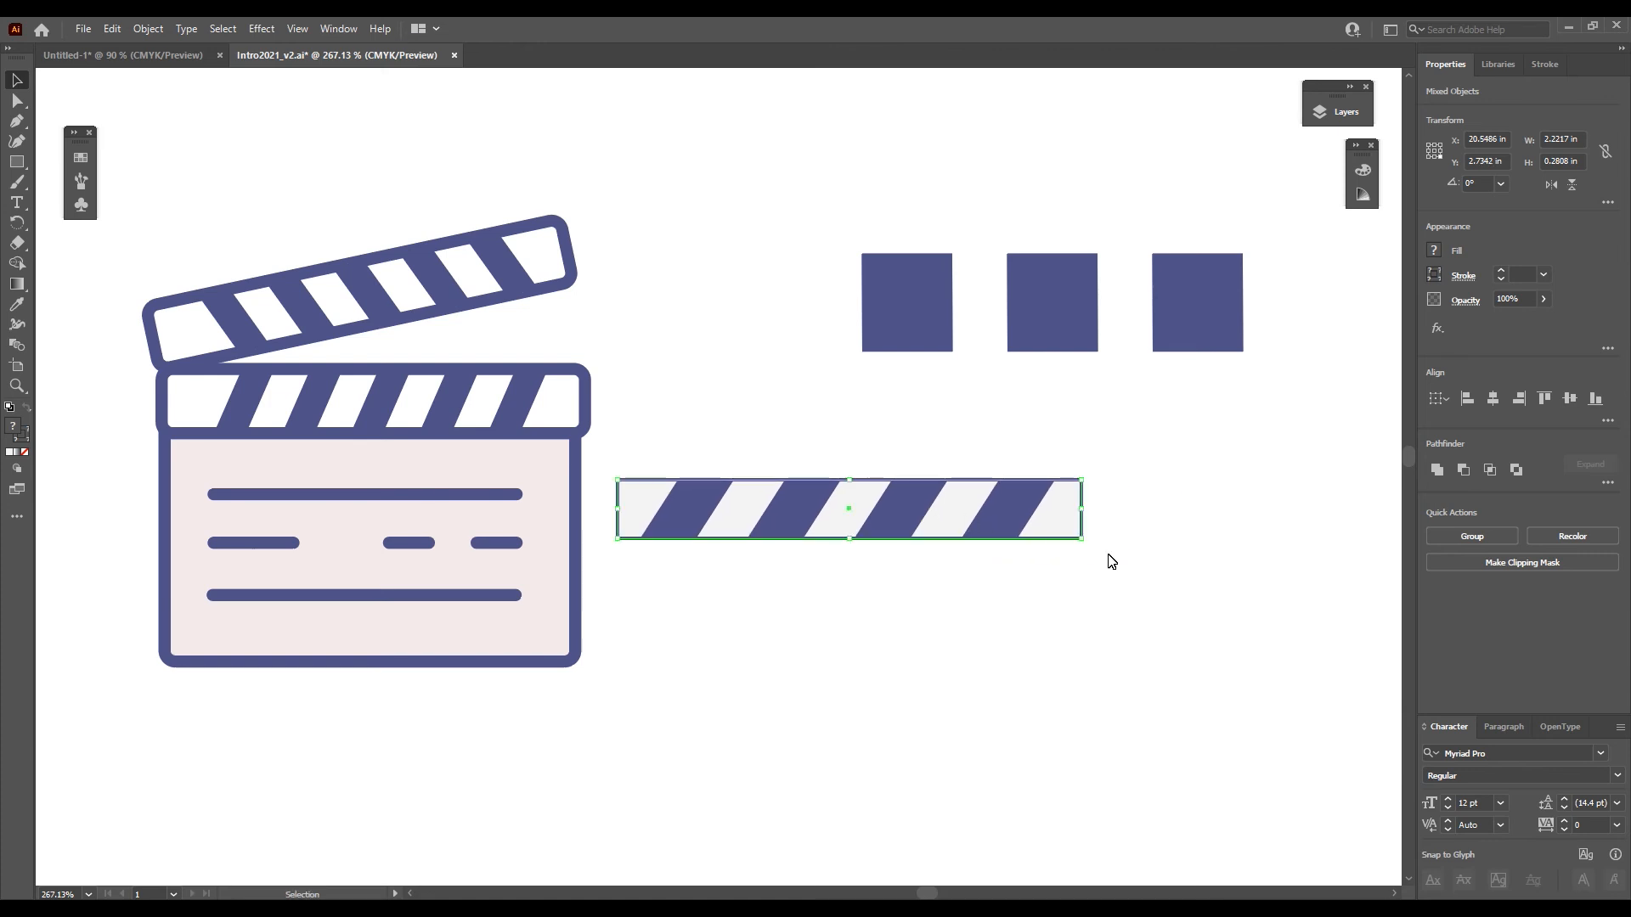
# - Rotate the clipped stripes and their light gray background about 12° counterclockwise, undoing a trial move onto the clapperboard
pyautogui.moveTo(1084, 550); pyautogui.dragTo(1111, 503)
pyautogui.moveTo(886, 497); pyautogui.dragTo(413, 207)
pyautogui.hotkey('ctrl', 'z')
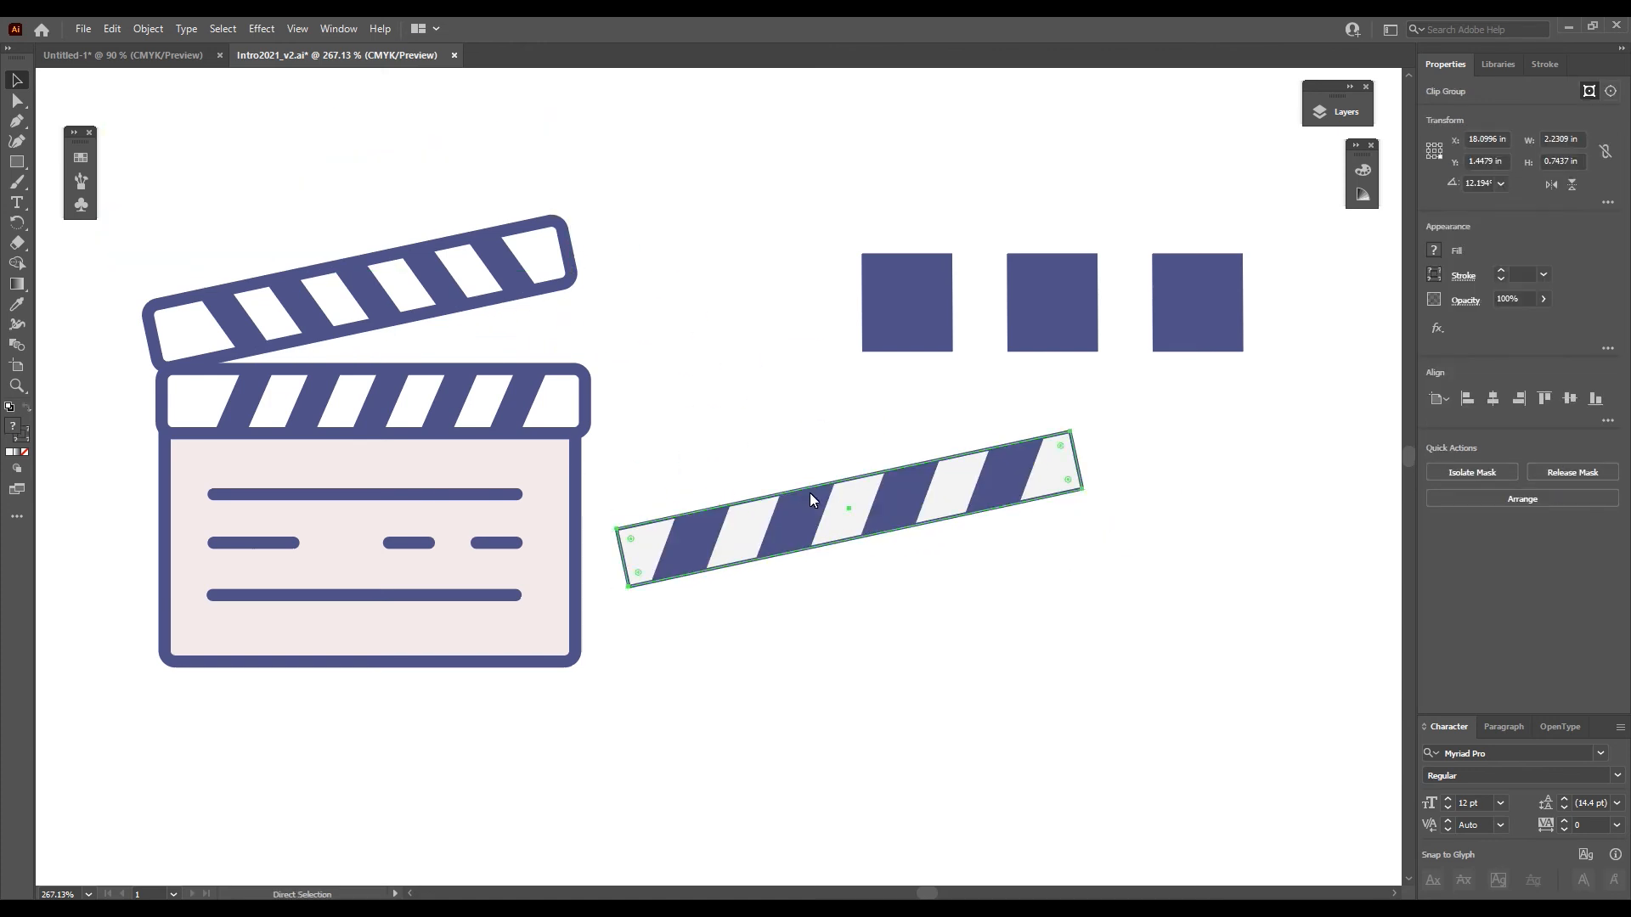
# - Move the rotated stripes and their background together about 0.4 in right and slightly down
pyautogui.moveTo(1045, 619); pyautogui.dragTo(816, 463)
pyautogui.moveTo(968, 494); pyautogui.dragTo(1049, 512)
pyautogui.click(1114, 692)
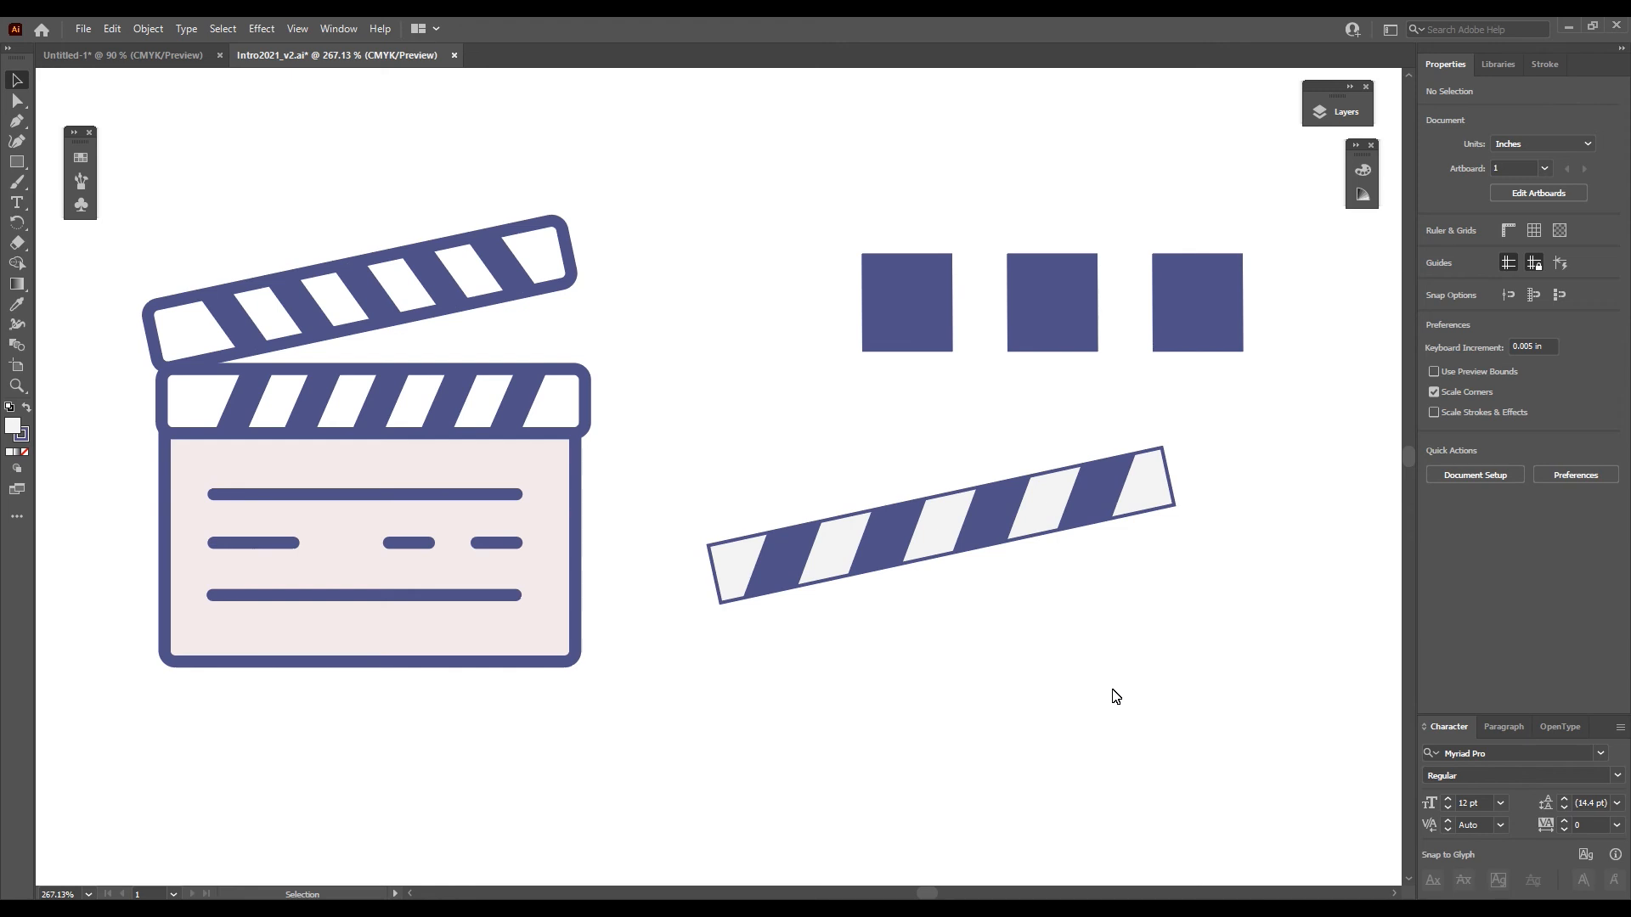
pyautogui.hotkey('ctrl', '0')
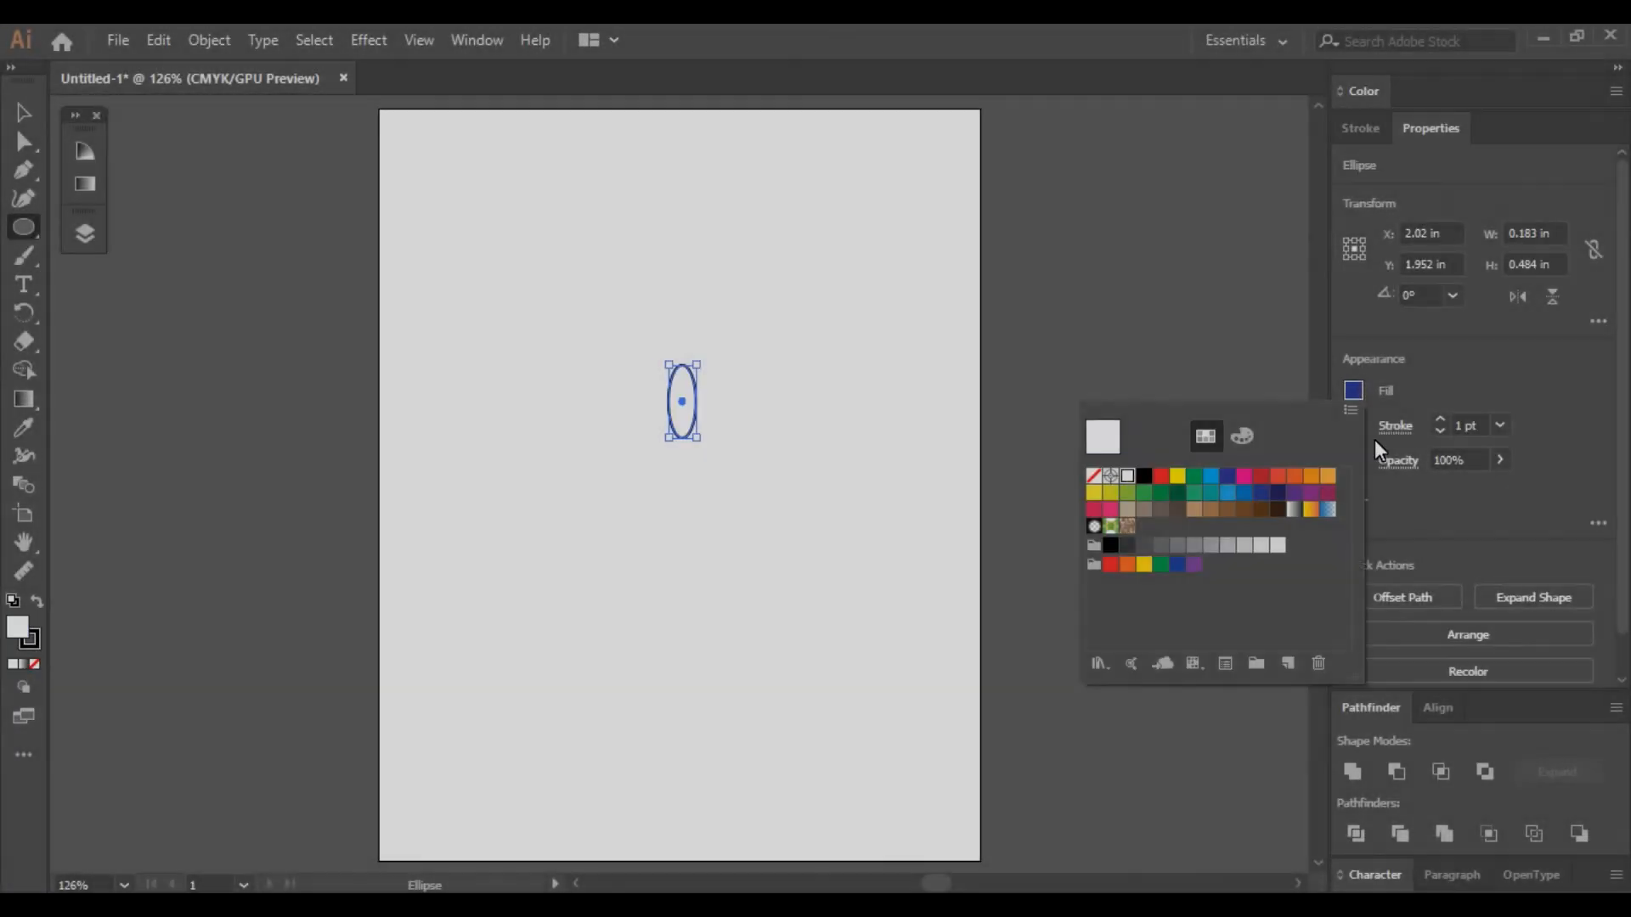
# - Draw a rectangle about 1.94 in wide over the two ellipses and set its height to 0.706 in
pyautogui.moveTo(697, 364); pyautogui.dragTo(708, 349)
pyautogui.moveTo(23, 227); pyautogui.dragTo(111, 227)
pyautogui.moveTo(542, 342); pyautogui.dragTo(836, 419)
pyautogui.moveTo(1559, 264); pyautogui.dragTo(1452, 280)
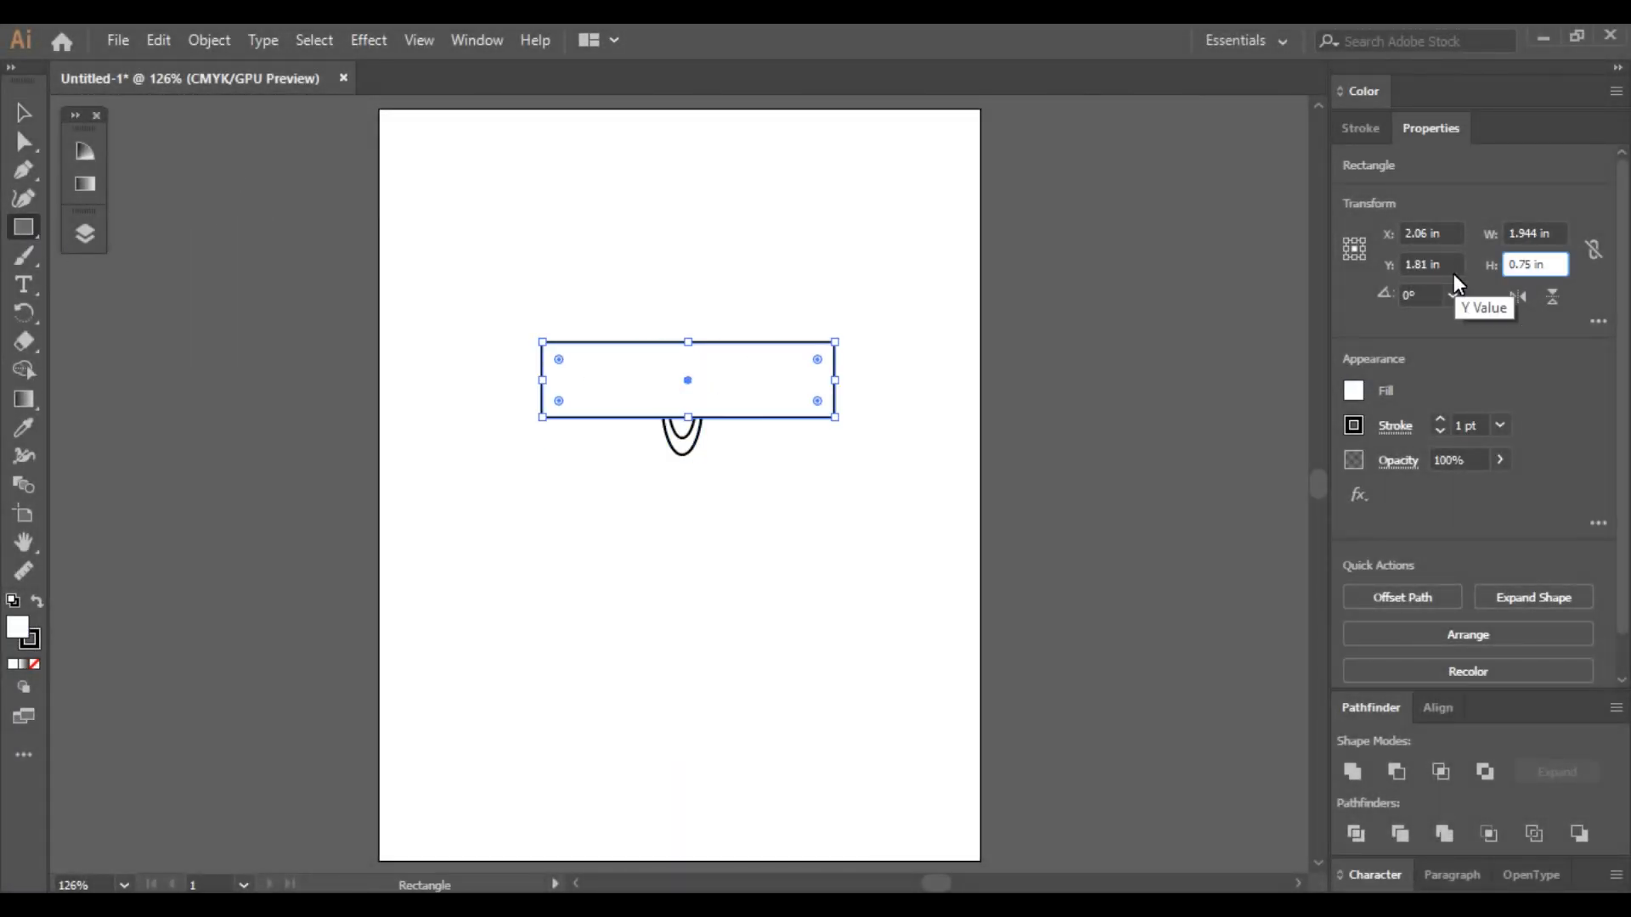
pyautogui.write('0.706')
pyautogui.press('Return')
# - Shorten the rectangle so it ends at the ellipses' center and unite it with the outer ellipse to form the telescope's front piece
pyautogui.moveTo(761, 400); pyautogui.dragTo(610, 414)
pyautogui.moveTo(393, 403); pyautogui.dragTo(599, 403)
pyautogui.click(1544, 595)
pyautogui.scroll(4, 664, 425)
pyautogui.click(1352, 772)
pyautogui.click(841, 451)
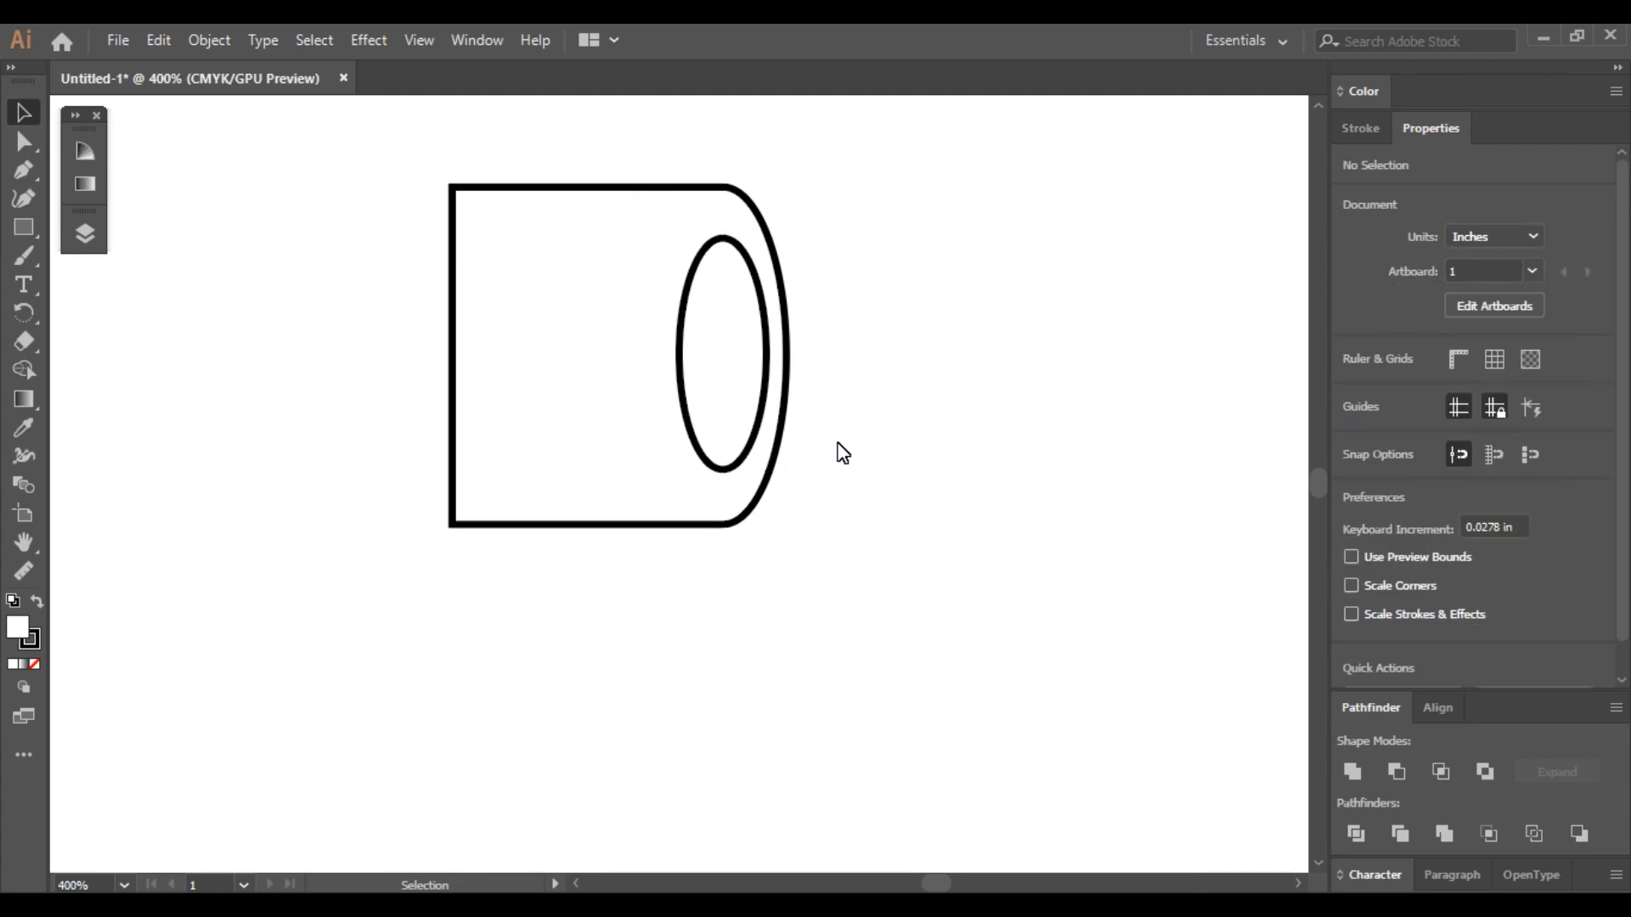
# - Draw the telescope's main tube as a rectangle about 0.54 in tall, extend it rearward, and send it behind the front piece
pyautogui.click(24, 227)
pyautogui.moveTo(291, 287); pyautogui.dragTo(1030, 546)
pyautogui.moveTo(292, 416); pyautogui.dragTo(258, 416)
pyautogui.hotkey('ctrl', 'shift', '[')
# - Draw a smaller eyepiece rectangle at the tube's rear end and shift its outer lower corner inward to slant the end
pyautogui.click(23, 227)
pyautogui.moveTo(252, 316); pyautogui.dragTo(568, 511)
pyautogui.click(23, 112)
pyautogui.moveTo(424, 417); pyautogui.dragTo(384, 416)
pyautogui.click(24, 142)
pyautogui.moveTo(252, 511); pyautogui.dragTo(299, 513)
pyautogui.keyDown('shift'); pyautogui.click(1276, 425); pyautogui.keyUp('shift')
pyautogui.click(304, 204)
# - Adjust the eyepiece's height and extend the main tube and eyepiece slightly rearward
pyautogui.hotkey('ctrl', '-')
pyautogui.click(407, 433)
pyautogui.moveTo(475, 358); pyautogui.dragTo(476, 390)
pyautogui.moveTo(1151, 343); pyautogui.dragTo(1156, 332)
pyautogui.click(742, 353)
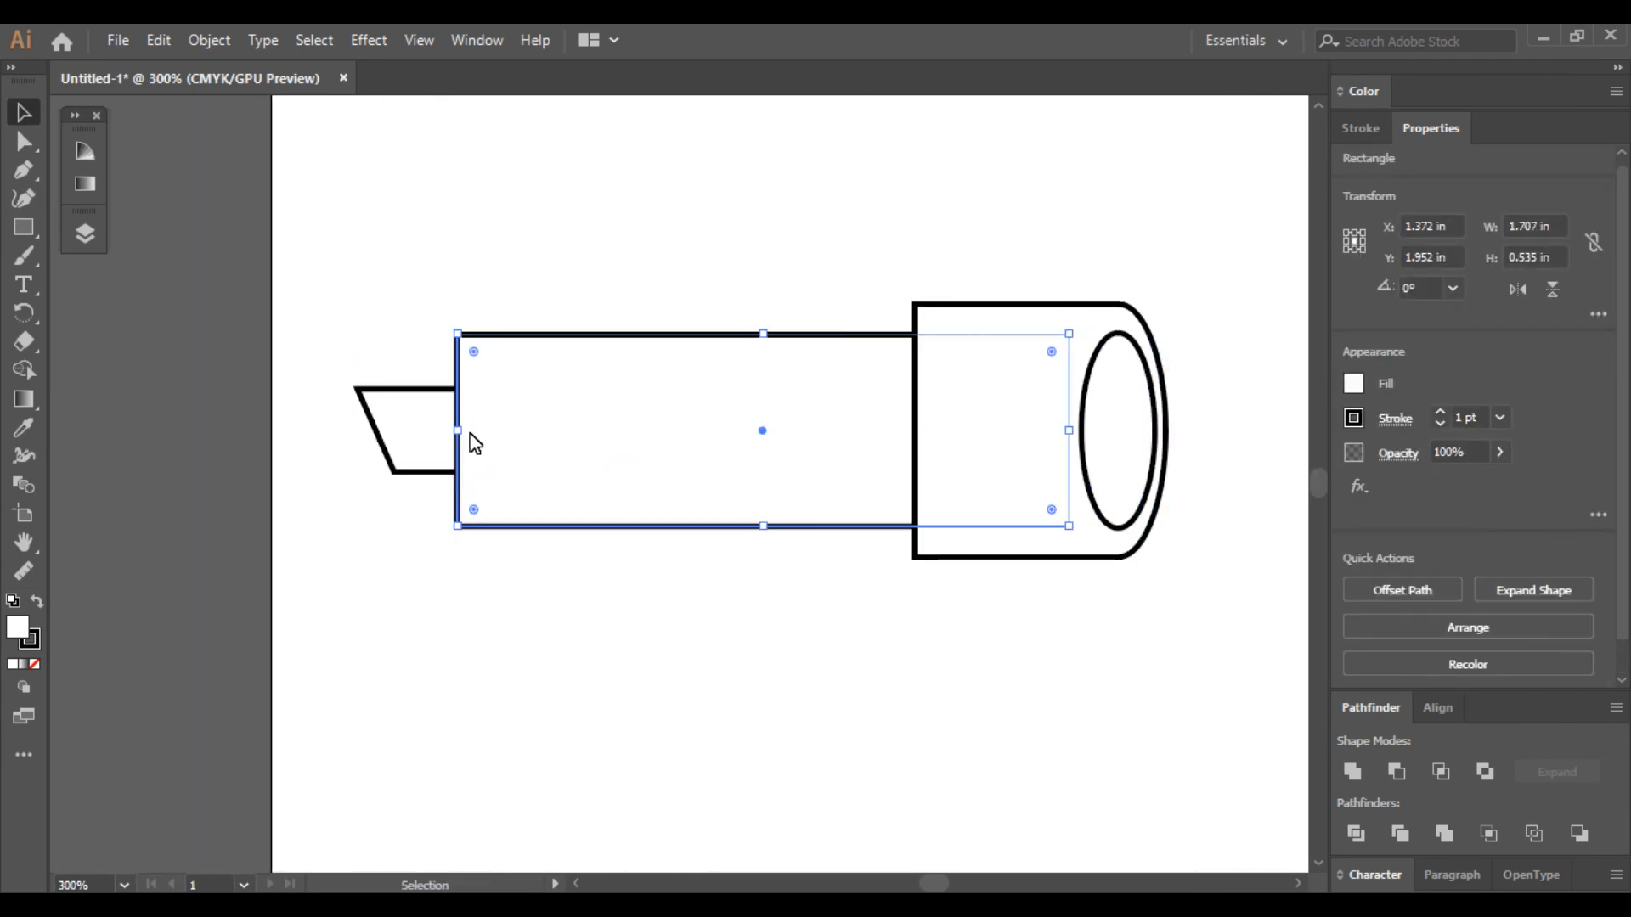
pyautogui.moveTo(457, 431); pyautogui.dragTo(444, 431)
pyautogui.moveTo(396, 433); pyautogui.dragTo(386, 433)
# - Fill the telescope's front piece, main tube and eyepiece with black, keeping the lens ellipse white
pyautogui.keyDown('shift'); pyautogui.click(994, 433); pyautogui.keyUp('shift')
pyautogui.keyDown('shift'); pyautogui.click(378, 437); pyautogui.keyUp('shift')
pyautogui.click(1183, 174)
# - Draw a small black rectangle about 0.24 in tall beneath the main tube and skew it into a slanted mount
pyautogui.click(24, 228)
pyautogui.moveTo(691, 495); pyautogui.dragTo(776, 586)
pyautogui.click(24, 142)
pyautogui.moveTo(737, 536); pyautogui.dragTo(768, 535)
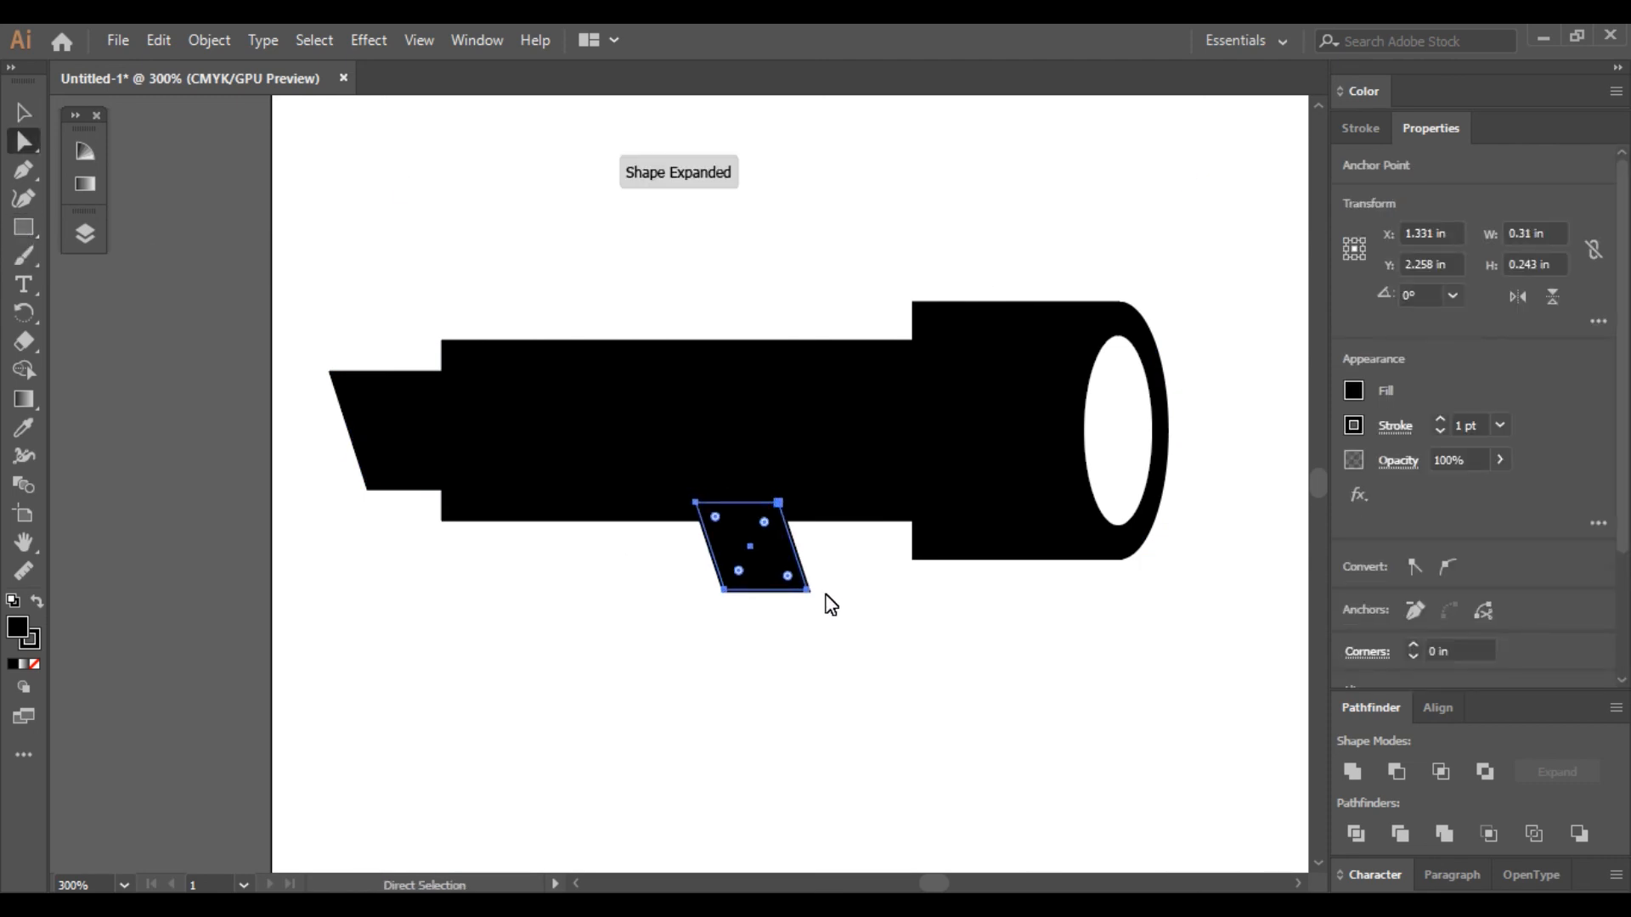
pyautogui.moveTo(805, 601); pyautogui.dragTo(764, 542)
pyautogui.click(24, 112)
# - Draw a black three-legged tripod below the mount with the Pen tool and adjust the middle leg's tip
pyautogui.click(24, 170)
pyautogui.click(677, 401)
pyautogui.click(874, 856)
pyautogui.click(608, 742)
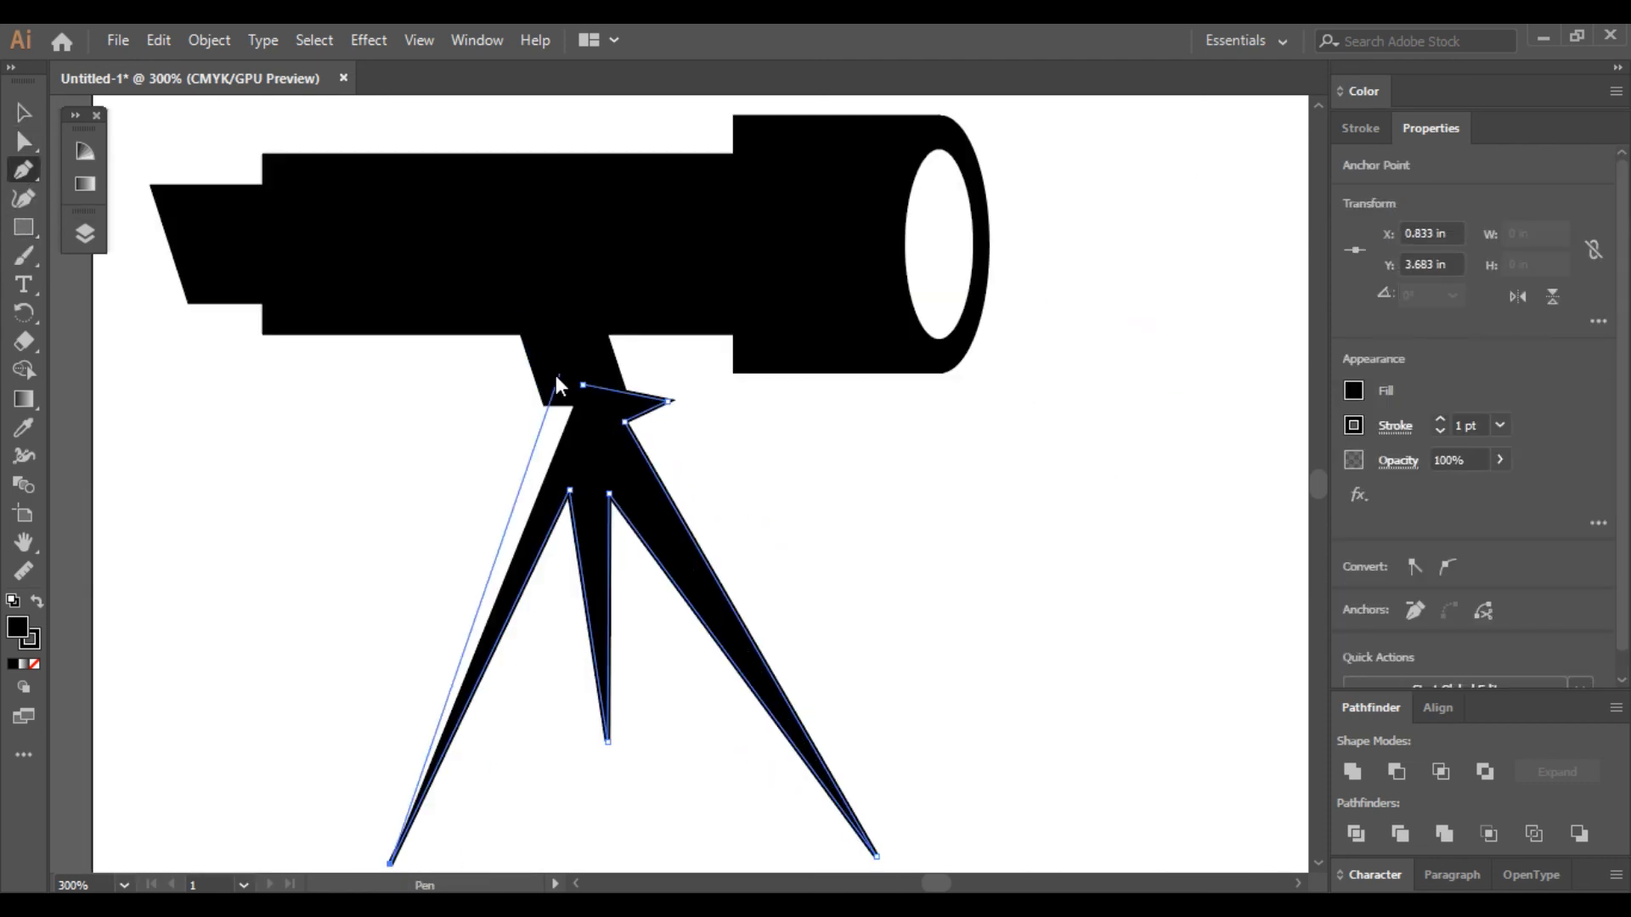
pyautogui.click(394, 866)
pyautogui.hotkey('ctrl', '-')
pyautogui.click(24, 142)
pyautogui.moveTo(655, 604); pyautogui.dragTo(659, 624)
# - Tilt the telescope body counterclockwise so its front points upward, and rotate the tripod about 4° clockwise
pyautogui.click(24, 113)
pyautogui.moveTo(336, 170); pyautogui.dragTo(855, 283)
pyautogui.moveTo(917, 180); pyautogui.dragTo(874, 96)
pyautogui.click(638, 535)
pyautogui.moveTo(866, 722); pyautogui.dragTo(853, 735)
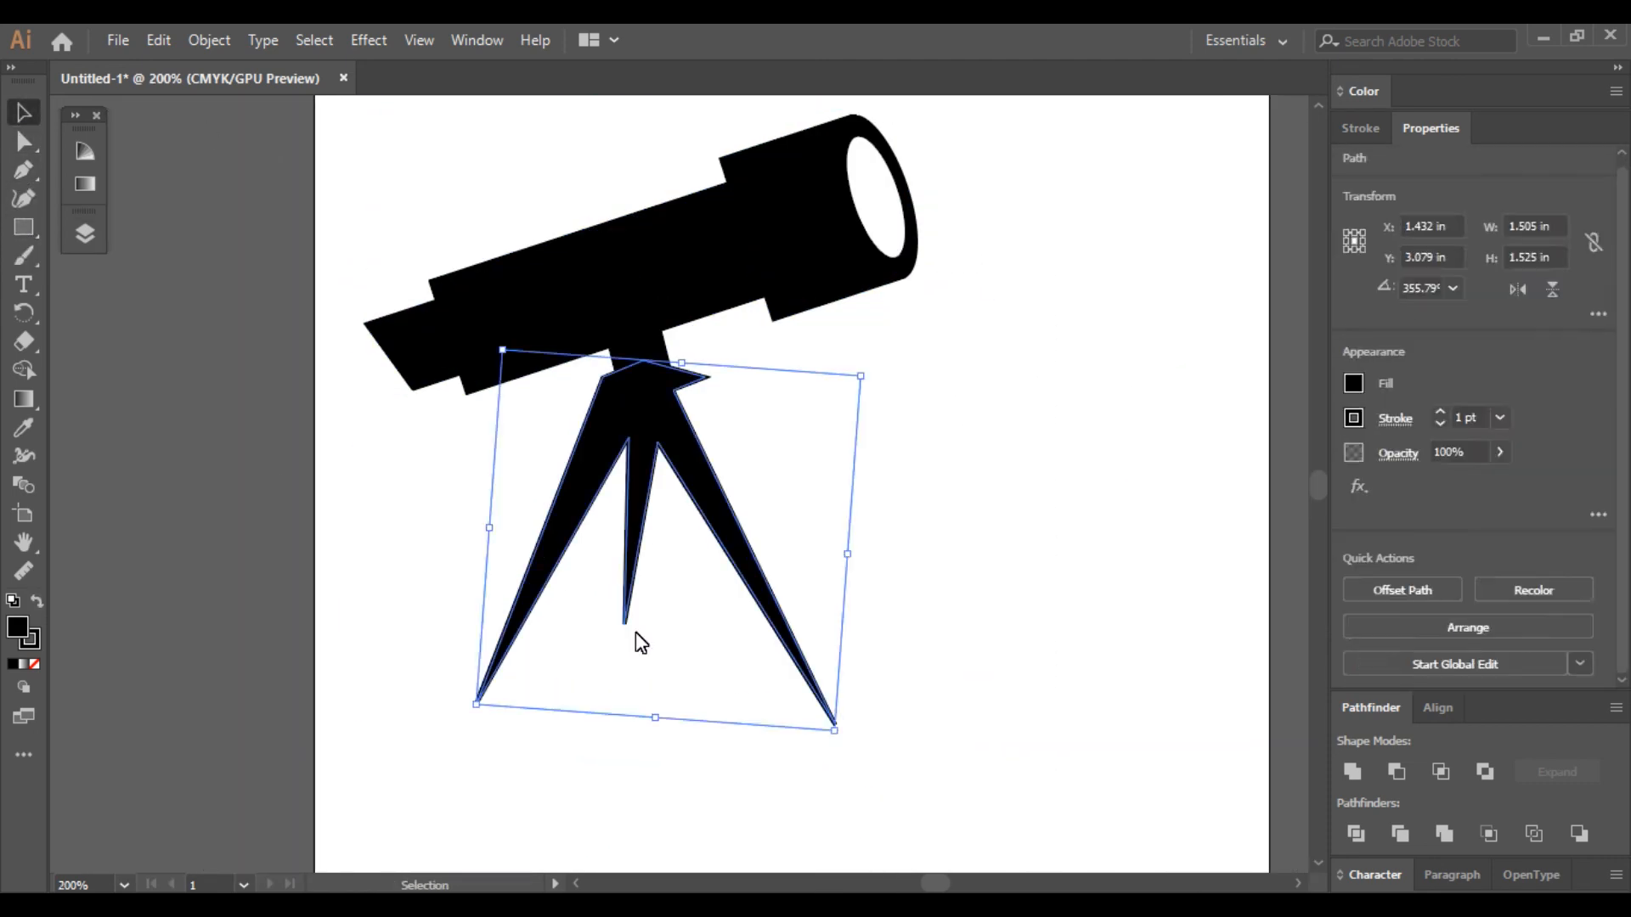
# - Round the outer corners of the telescope's front piece, main tube and eyepiece
pyautogui.hotkey('ctrl', '-')
pyautogui.click(23, 142)
pyautogui.click(832, 268)
pyautogui.click(1031, 386)
pyautogui.hotkey('ctrl', '-')
pyautogui.click(24, 141)
pyautogui.click(717, 265)
pyautogui.keyDown('shift'); pyautogui.click(416, 380); pyautogui.keyUp('shift')
pyautogui.keyDown('shift'); pyautogui.click(445, 476); pyautogui.keyUp('shift')
pyautogui.keyDown('shift'); pyautogui.click(356, 418); pyautogui.keyUp('shift')
pyautogui.moveTo(722, 272); pyautogui.dragTo(737, 282)
# - Try adding an angled eyepiece extension made of two small rectangles at the telescope's rear, and delete it
pyautogui.click(19, 117)
pyautogui.click(24, 227)
pyautogui.moveTo(262, 412); pyautogui.dragTo(320, 473)
pyautogui.click(24, 113)
pyautogui.click(23, 227)
pyautogui.moveTo(244, 594); pyautogui.dragTo(365, 621)
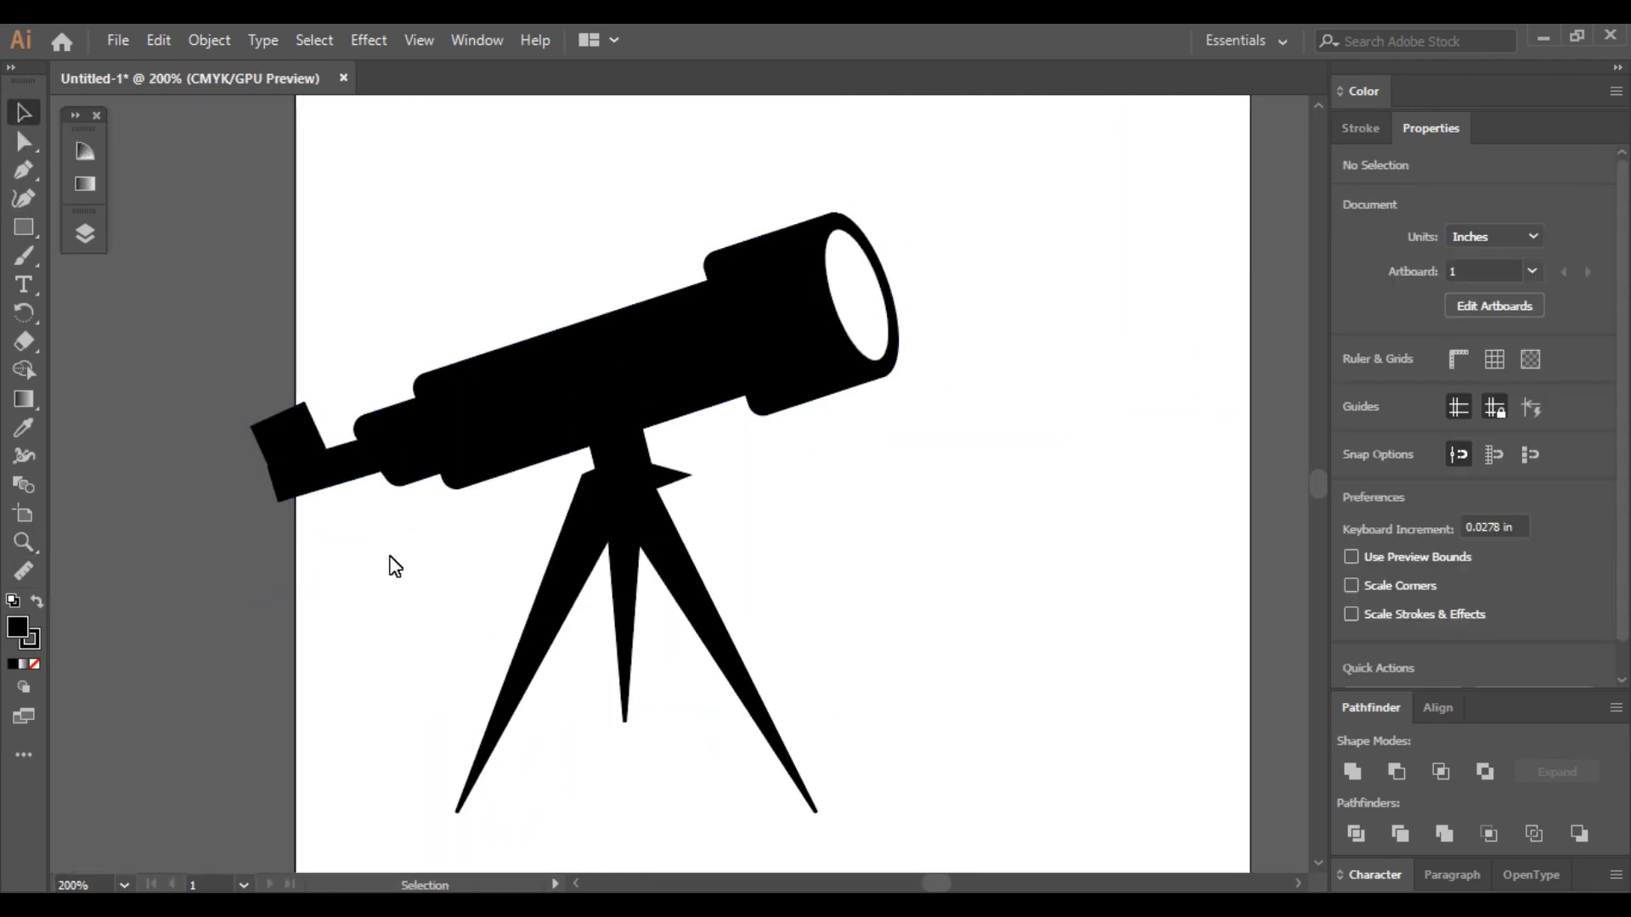
pyautogui.moveTo(237, 419); pyautogui.dragTo(327, 492)
pyautogui.press('Delete')
# - Round the sharp corner of the tripod head and unite the telescope body shapes
pyautogui.hotkey('ctrl', '-')
pyautogui.click(24, 142)
pyautogui.moveTo(900, 259); pyautogui.dragTo(424, 747)
pyautogui.moveTo(764, 374)
pyautogui.mouseDown()
pyautogui.moveTo(1077, 436)
pyautogui.moveTo(1077, 455)
pyautogui.moveTo(957, 489)
pyautogui.moveTo(1227, 455)
pyautogui.mouseUp()
pyautogui.click(1352, 771)
# - Rotate the telescope body back to horizontal
pyautogui.click(24, 112)
pyautogui.click(638, 391)
pyautogui.click(1452, 296)
pyautogui.scroll(4, 430, 386)
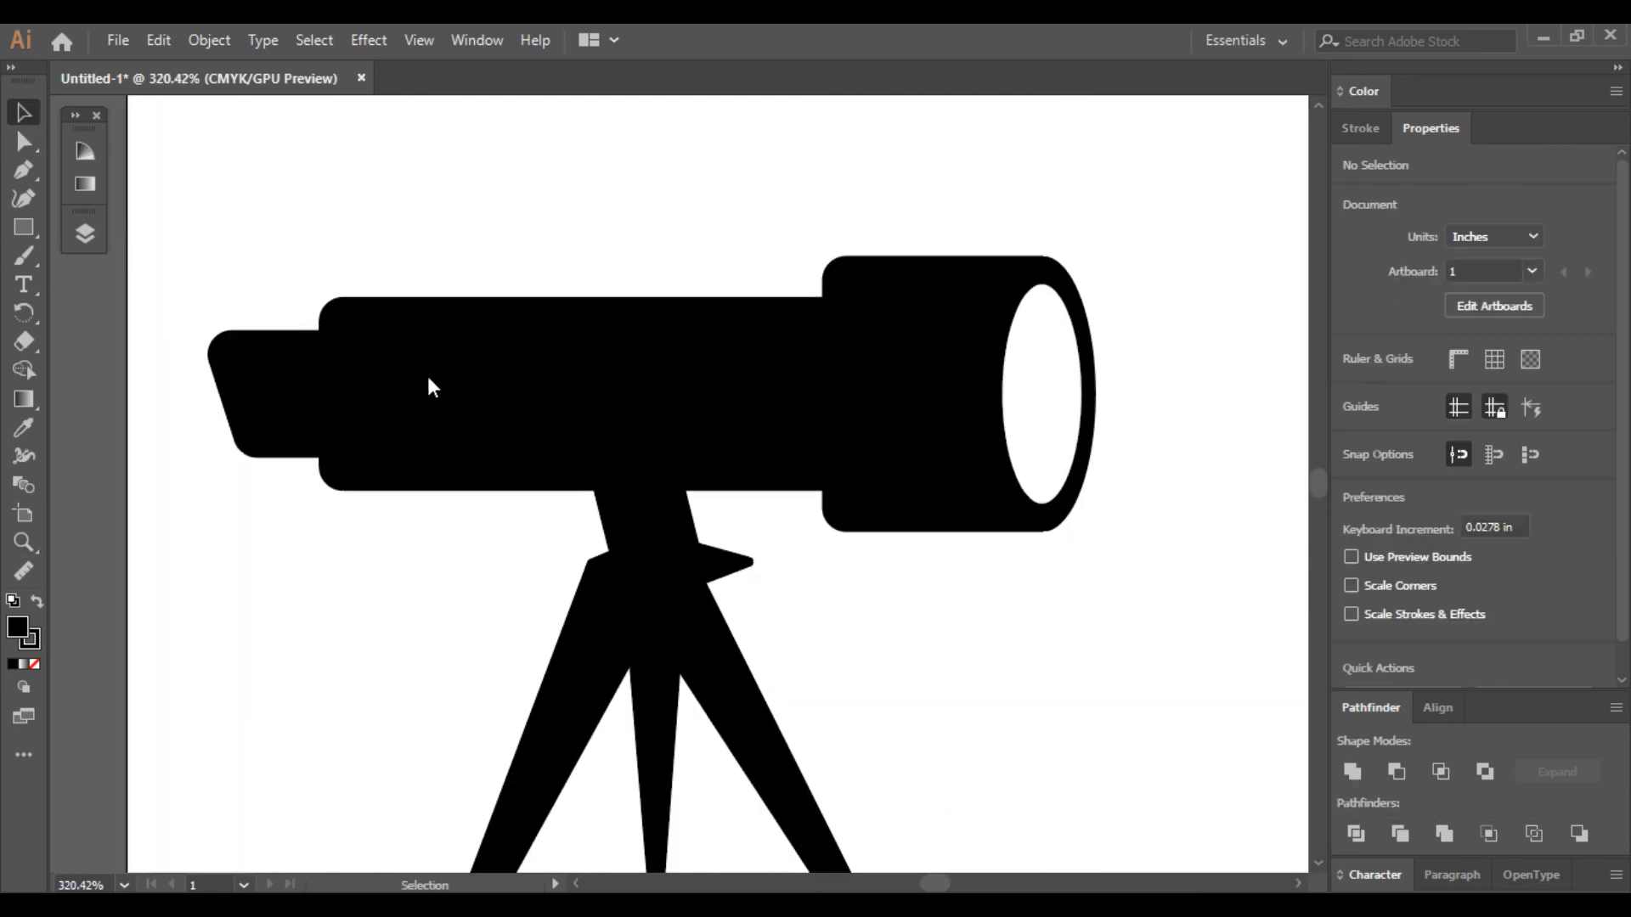